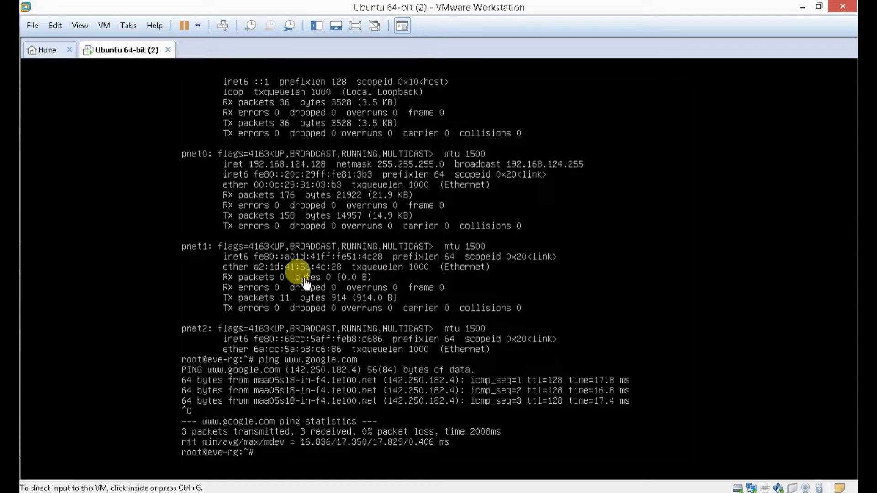
- Run 'ifconfig | less' in the EVE-NG VM console to find pnet0 at 192.168.124.128, then release input
{"action": "left_click", "coordinate": [48, 50]}
{"action": "left_click", "coordinate": [120, 51]}
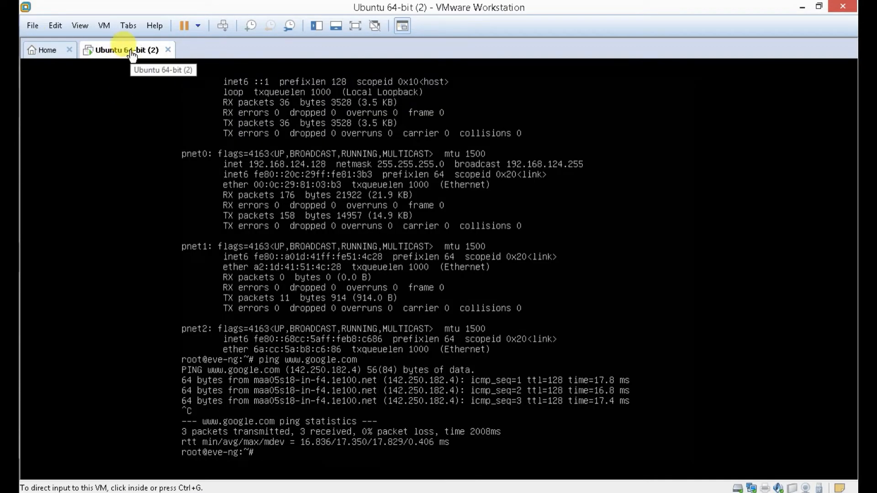
{"action": "left_click", "coordinate": [423, 305]}
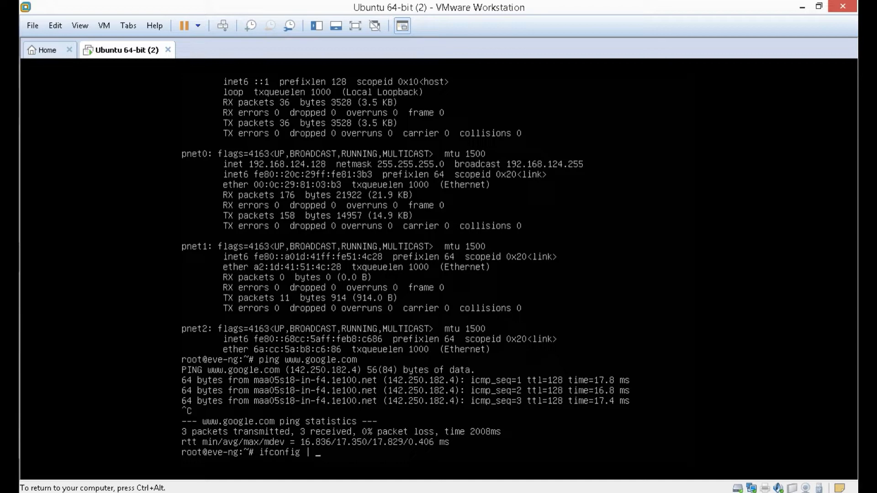
{"action": "type", "text": "ifconfig | less"}
{"action": "key", "text": "Return"}
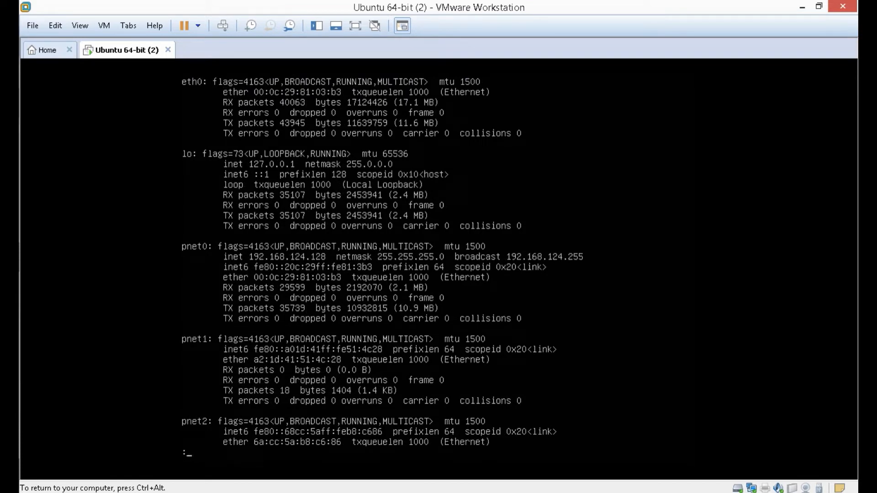
{"action": "key", "text": "ctrl+alt"}
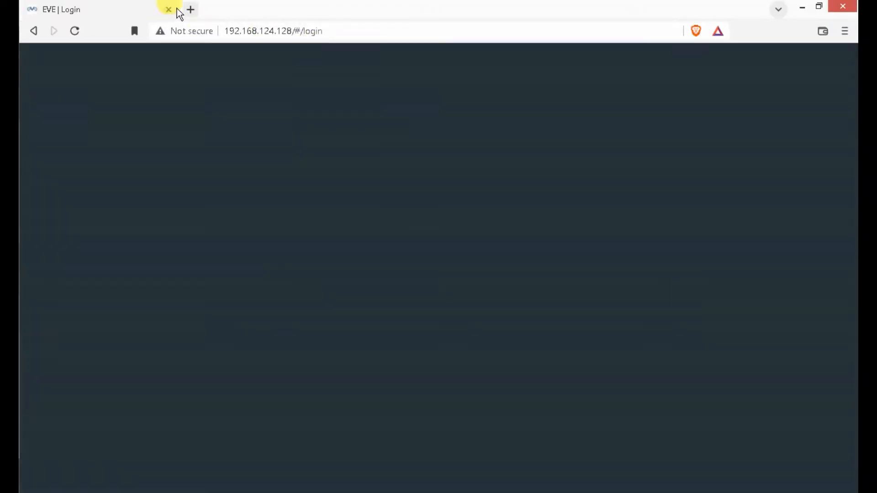
{"action": "left_click", "coordinate": [190, 10]}
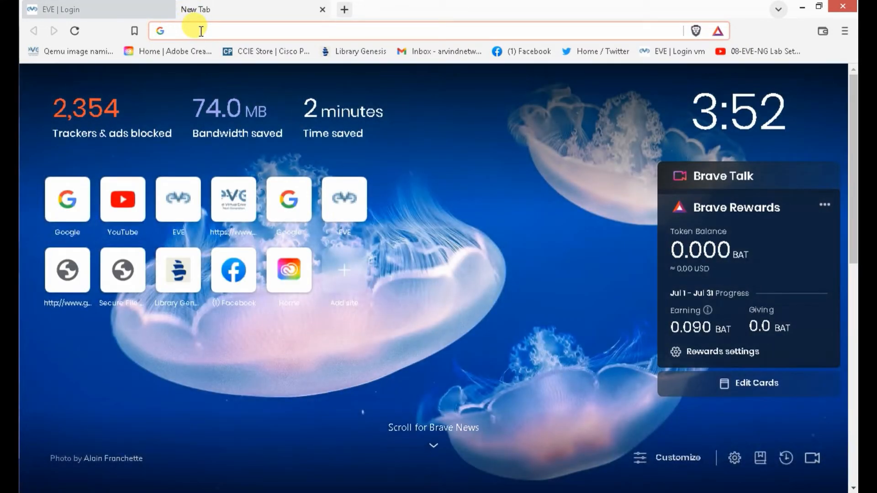
{"action": "type", "text": "http"}
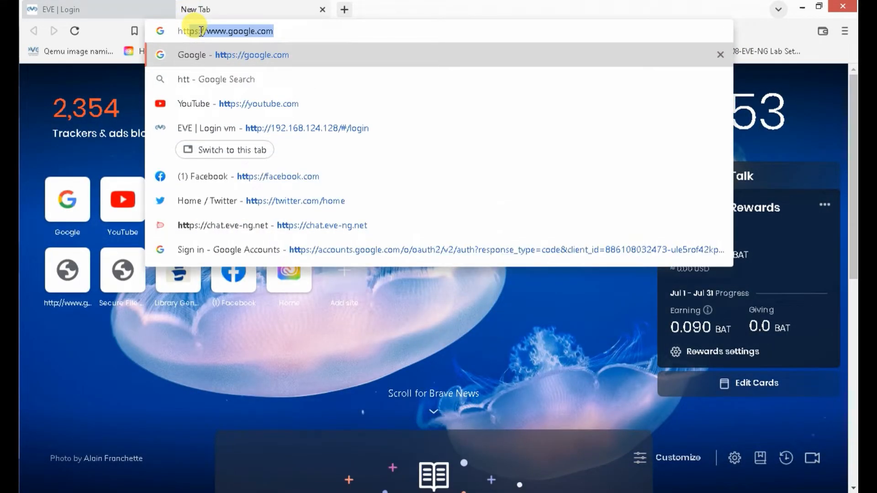
{"action": "type", "text": "://"}
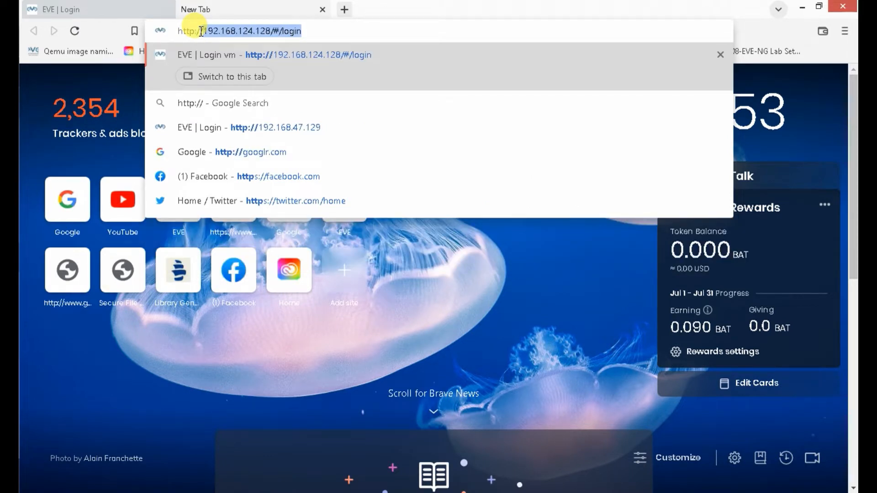
{"action": "type", "text": "192.1"}
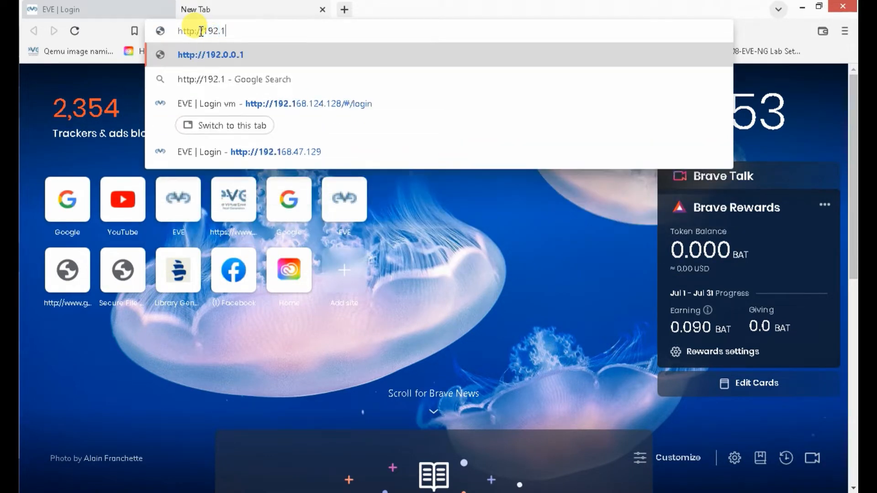
{"action": "type", "text": "68"}
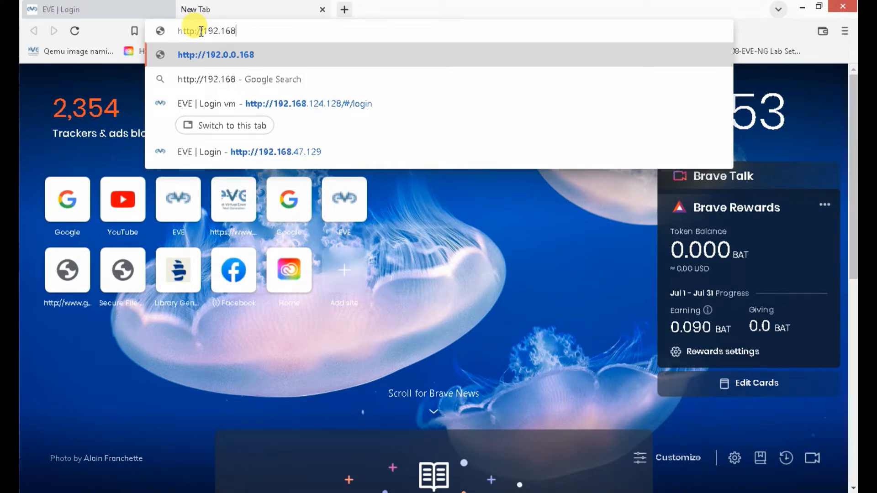
{"action": "type", "text": "."}
{"action": "type", "text": "1"}
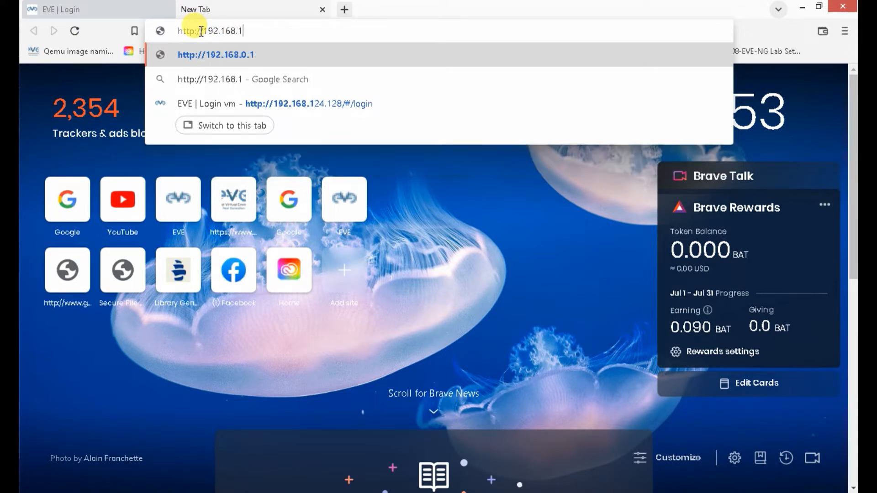
{"action": "type", "text": "24.128"}
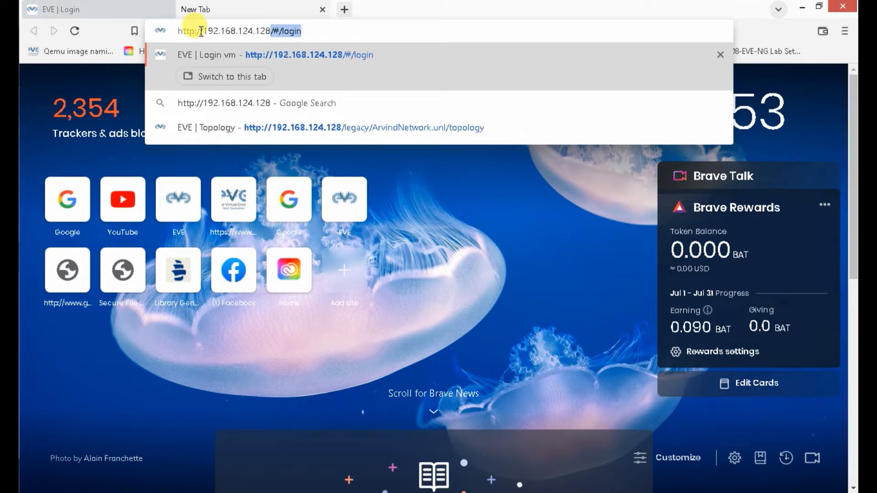
{"action": "type", "text": "/"}
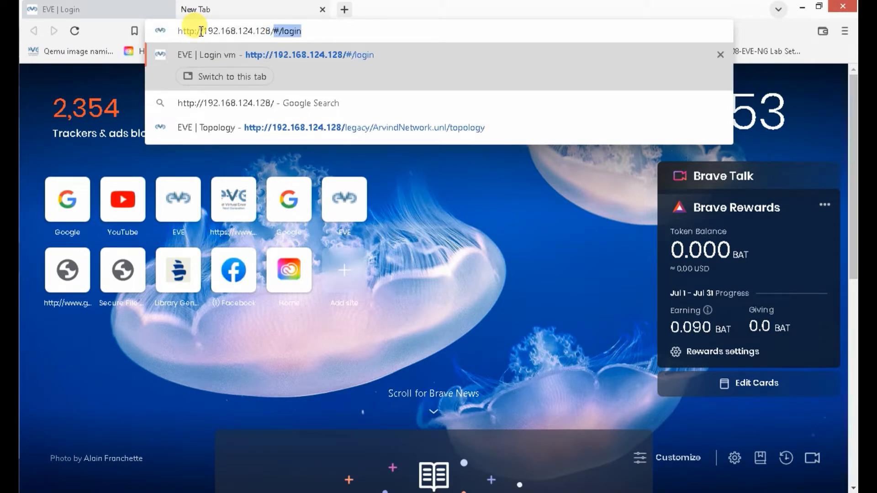
{"action": "key", "text": "Return"}
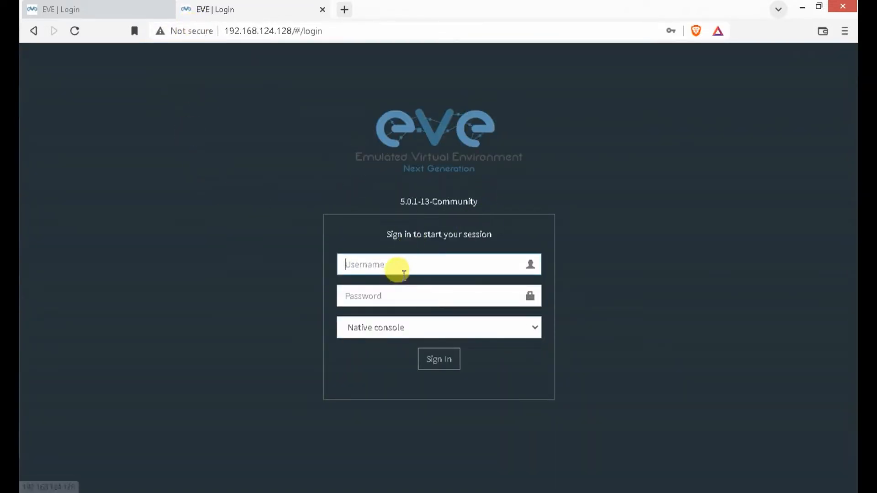
- Sign in to EVE-NG with the account username and password
{"action": "left_click", "coordinate": [397, 264]}
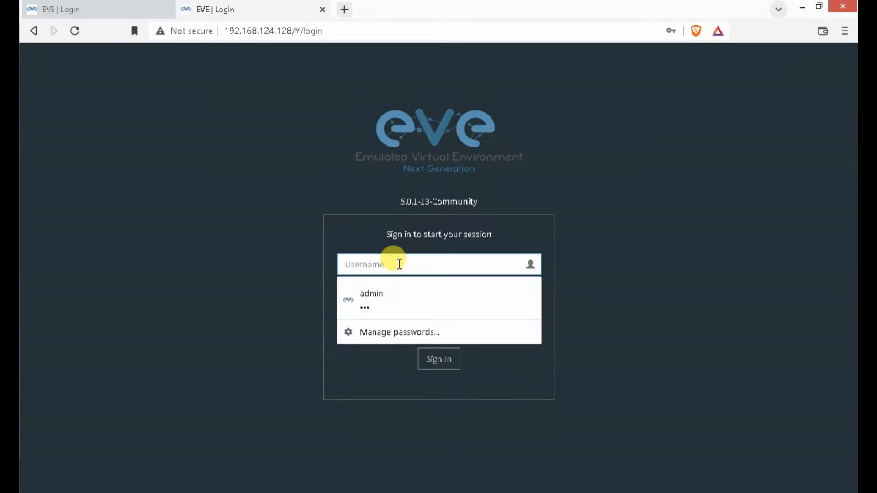
{"action": "type", "text": "admin"}
{"action": "left_click", "coordinate": [679, 256]}
{"action": "left_click", "coordinate": [404, 296]}
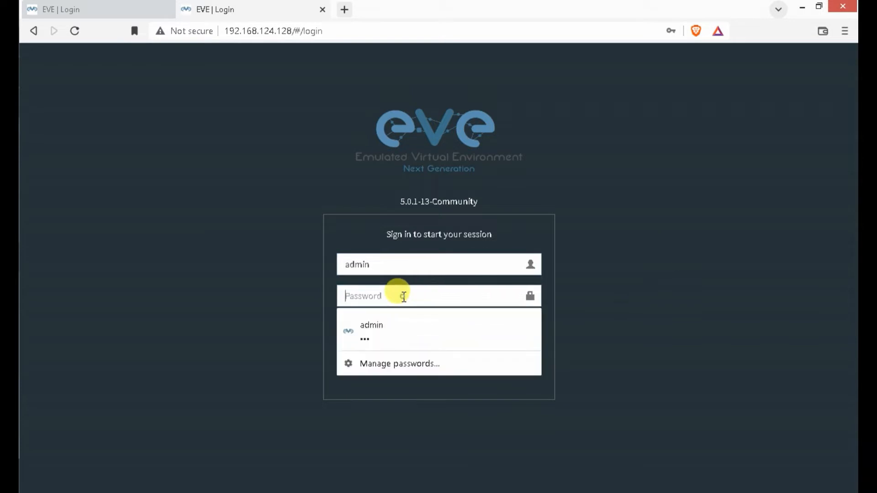
{"action": "type", "text": "ev"}
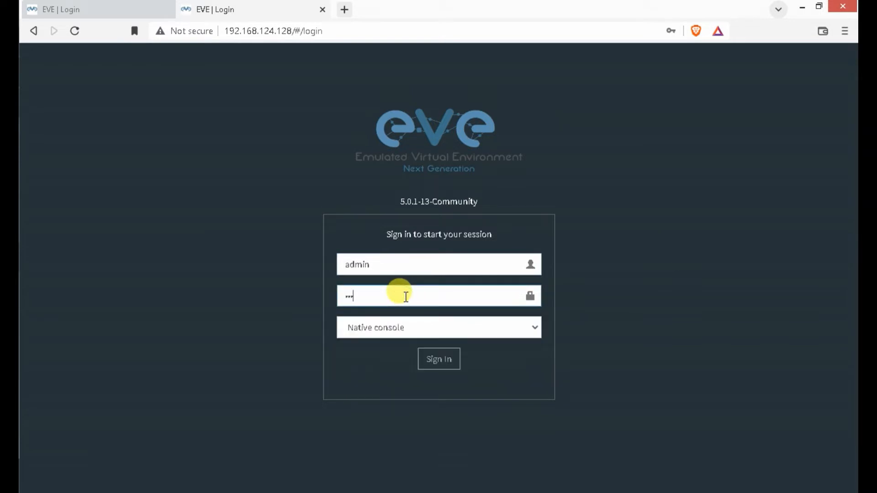
{"action": "left_click", "coordinate": [441, 360]}
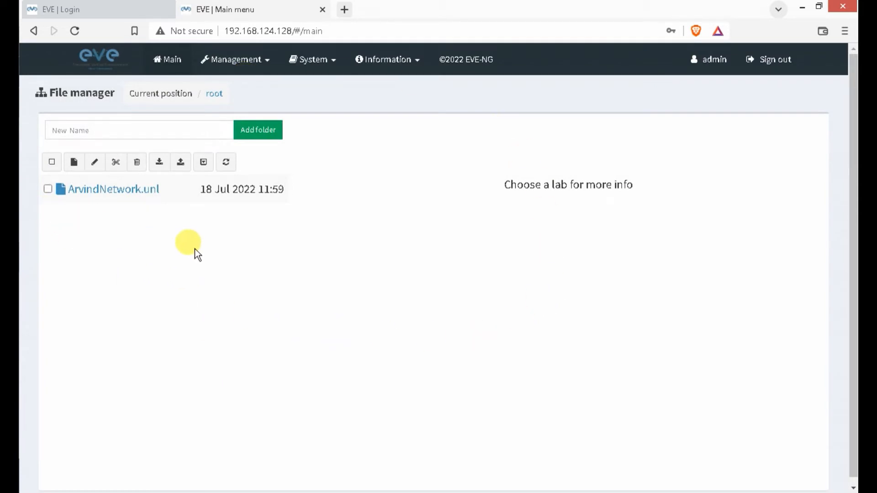
- Start a new lab named 'connect to internet via router' and fill in the author's name
{"action": "left_click", "coordinate": [74, 163]}
{"action": "left_click", "coordinate": [154, 153]}
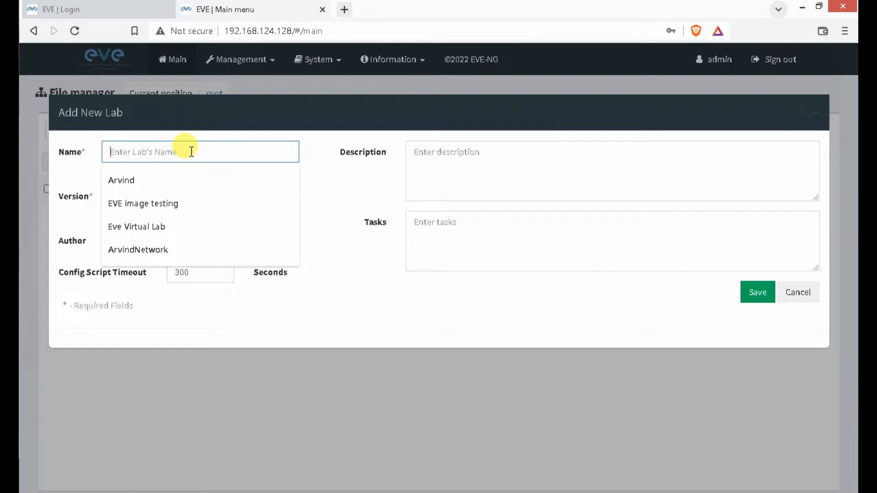
{"action": "type", "text": "conne"}
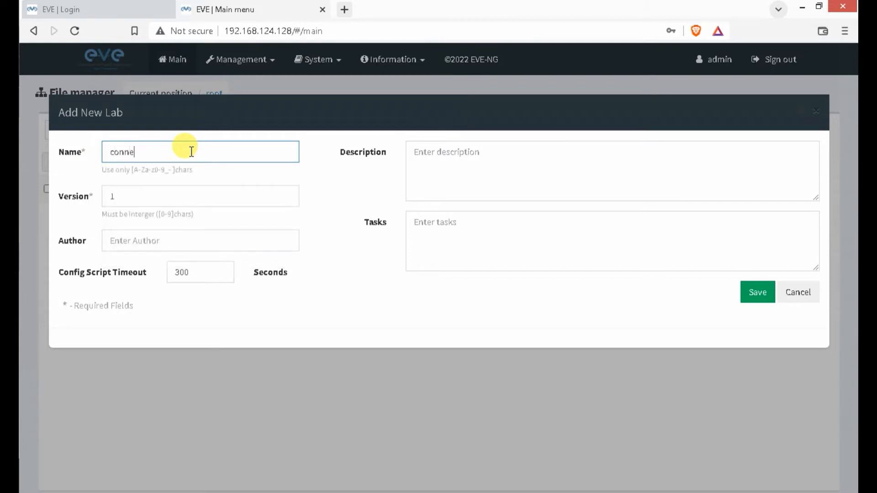
{"action": "type", "text": "ct to internet via router"}
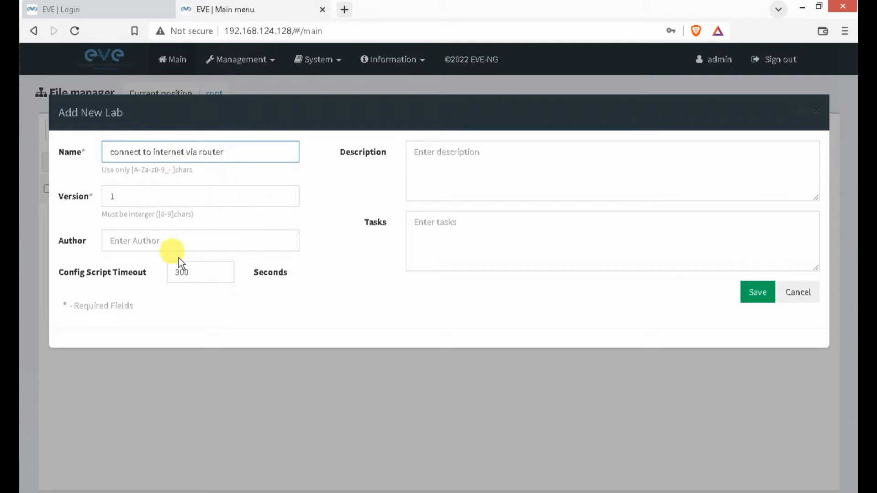
{"action": "left_click", "coordinate": [153, 237]}
{"action": "type", "text": "A"}
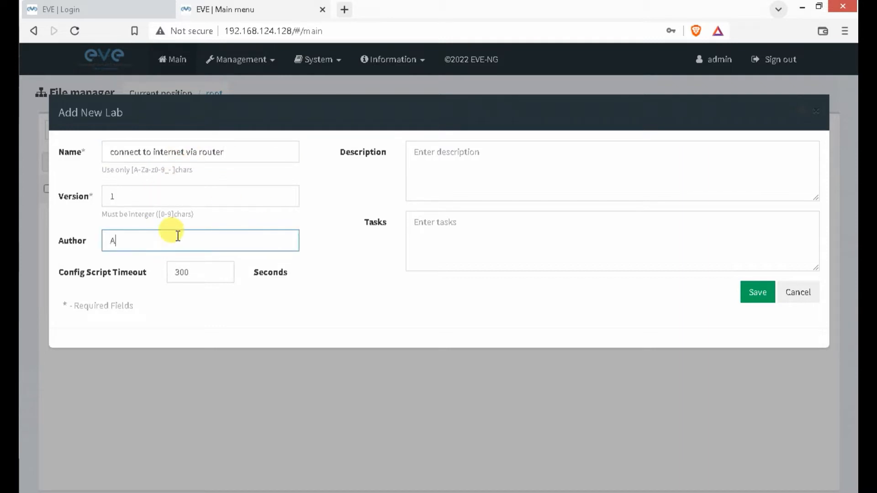
{"action": "type", "text": "rvinf kumar"}
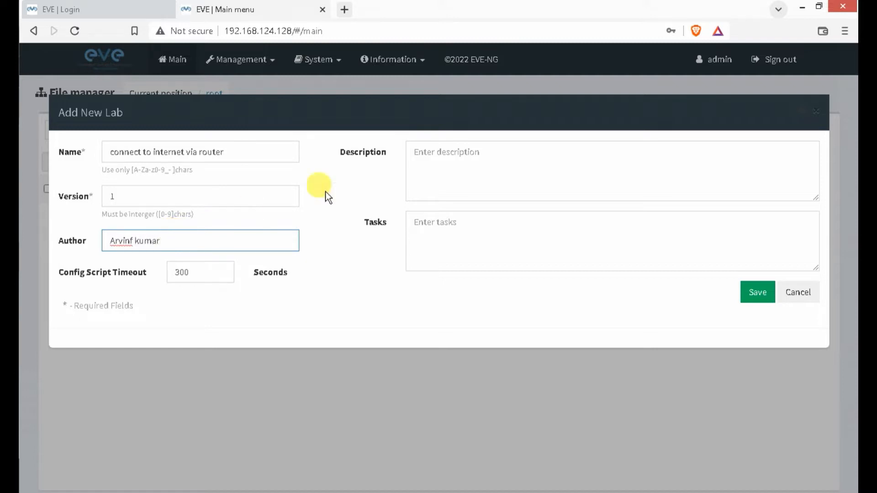
- Enter the description 'we are connecting internet via router', copy it into Tasks, and save the lab
{"action": "left_click", "coordinate": [472, 151]}
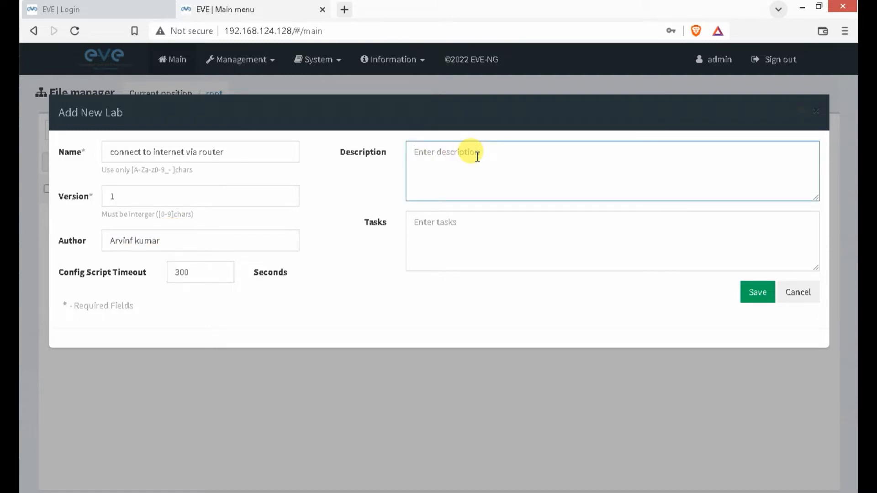
{"action": "type", "text": "we are connecting internet v"}
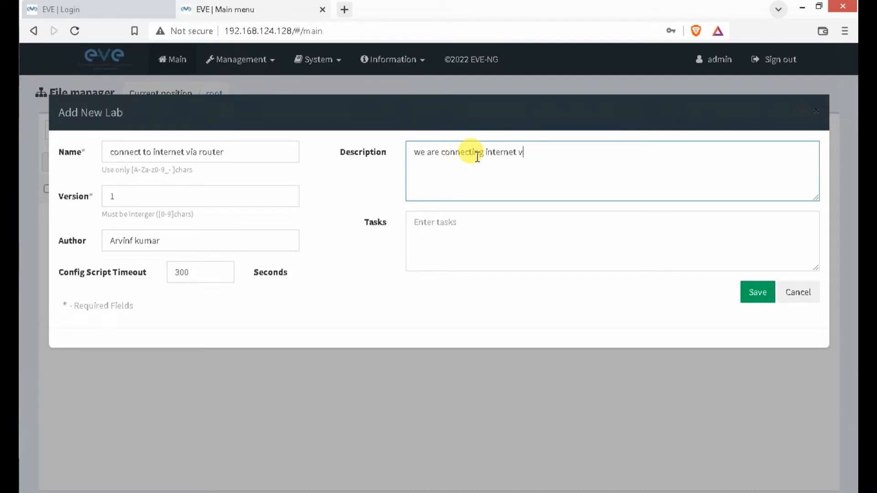
{"action": "type", "text": "ia router"}
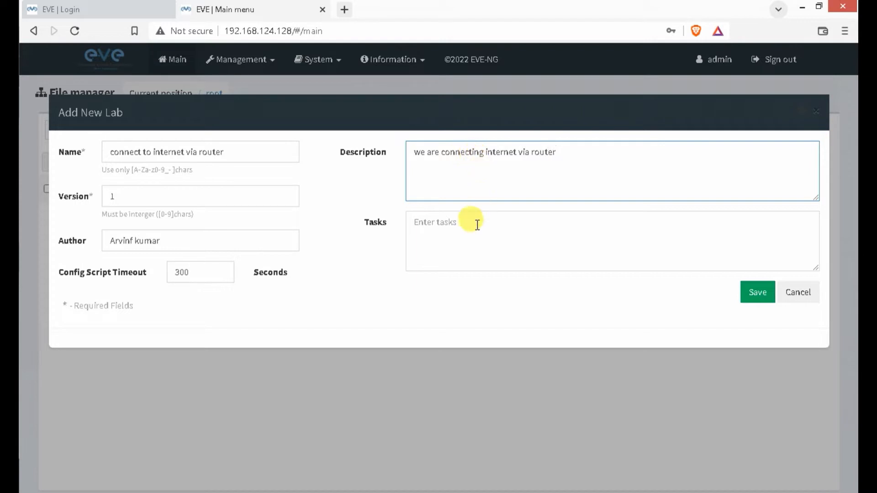
{"action": "left_click", "coordinate": [459, 218]}
{"action": "left_click_drag", "start_coordinate": [572, 150], "coordinate": [373, 157]}
{"action": "key", "text": "ctrl+c"}
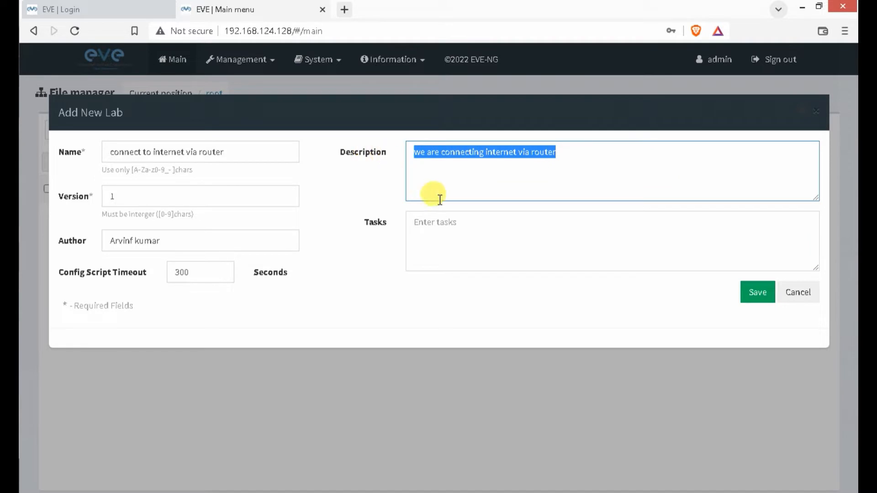
{"action": "left_click", "coordinate": [446, 221]}
{"action": "key", "text": "ctrl+v"}
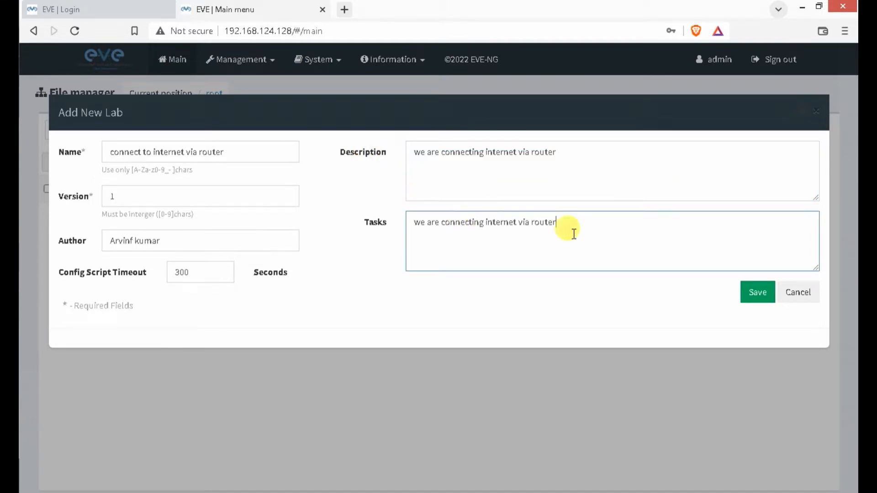
{"action": "left_click", "coordinate": [756, 294]}
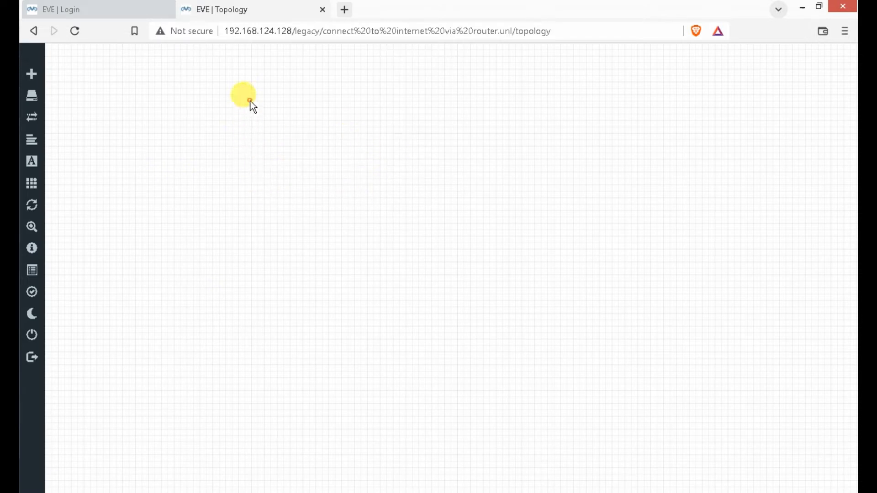
- Add a Management(Cloud0) network named 'Internet' to the lab canvas
{"action": "right_click", "coordinate": [254, 103]}
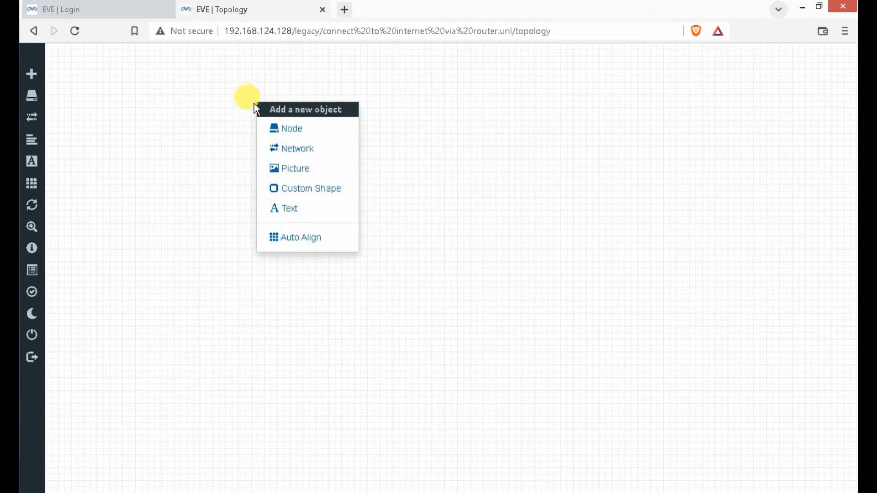
{"action": "left_click", "coordinate": [291, 150]}
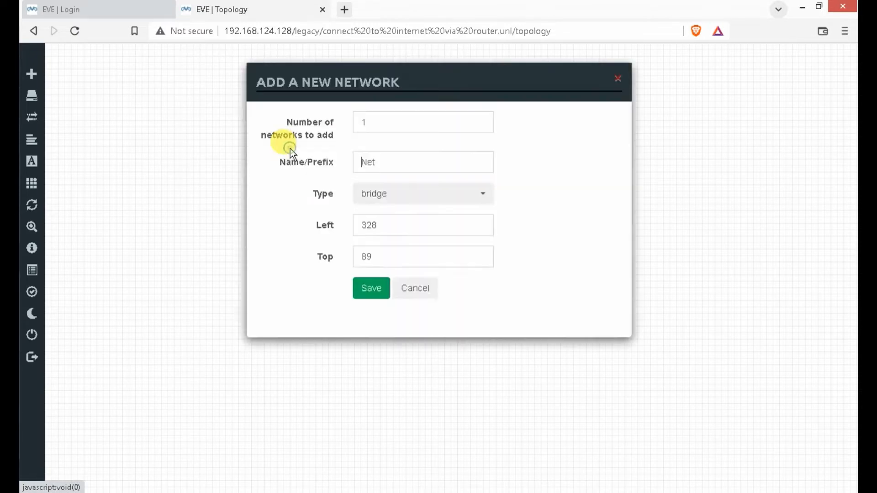
{"action": "left_click_drag", "start_coordinate": [431, 162], "coordinate": [338, 166]}
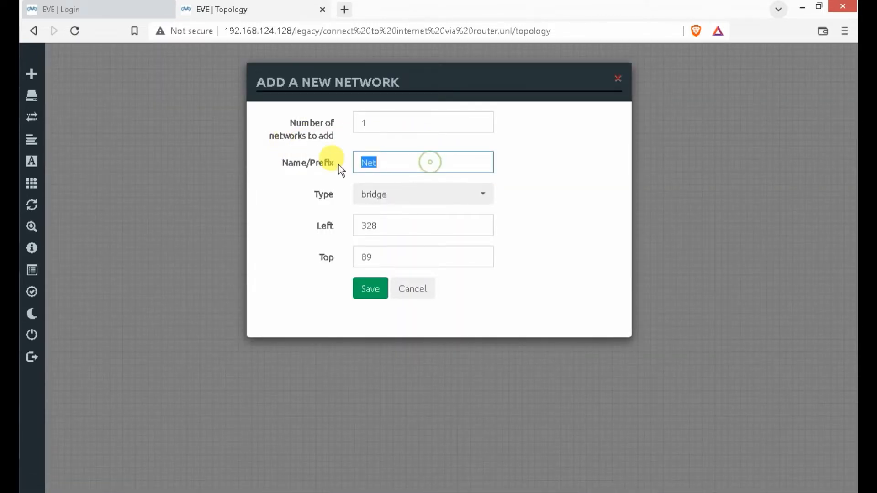
{"action": "type", "text": "I"}
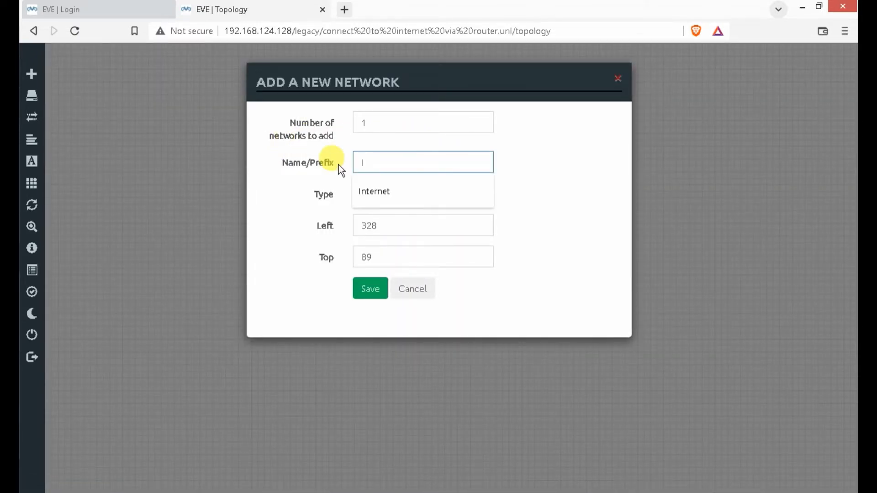
{"action": "type", "text": "nternet"}
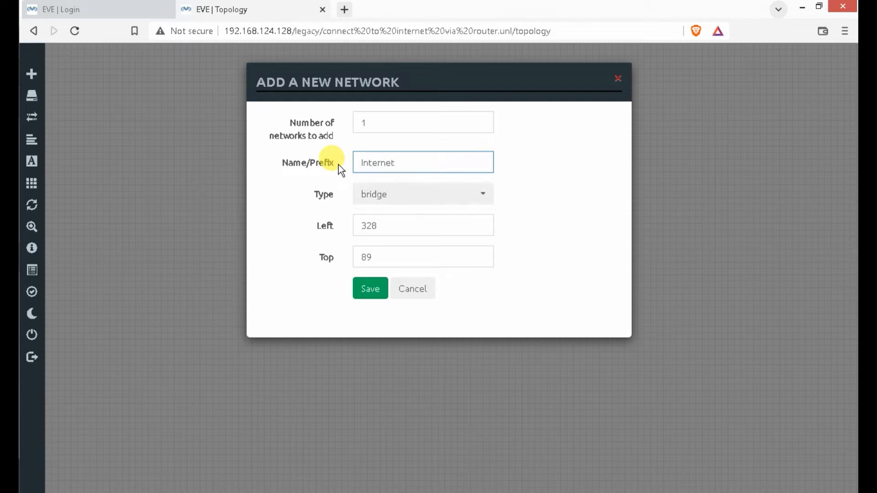
{"action": "left_click", "coordinate": [445, 200]}
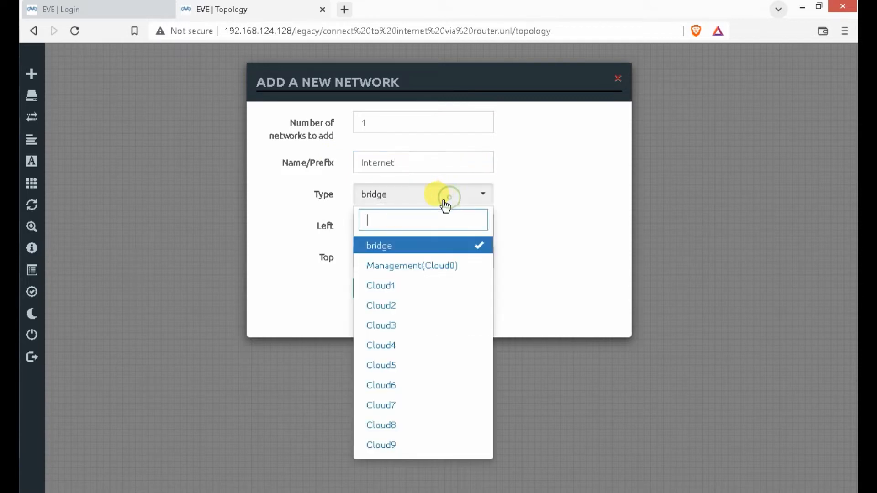
{"action": "left_click", "coordinate": [398, 269]}
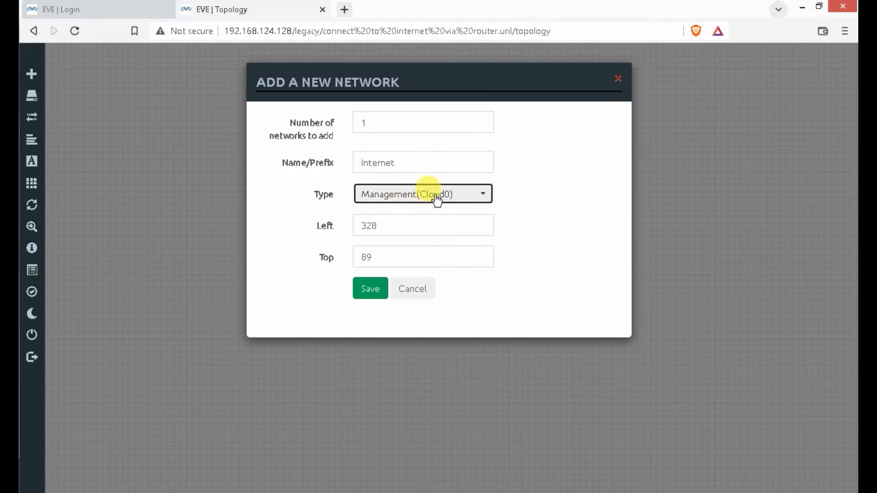
{"action": "left_click", "coordinate": [365, 295]}
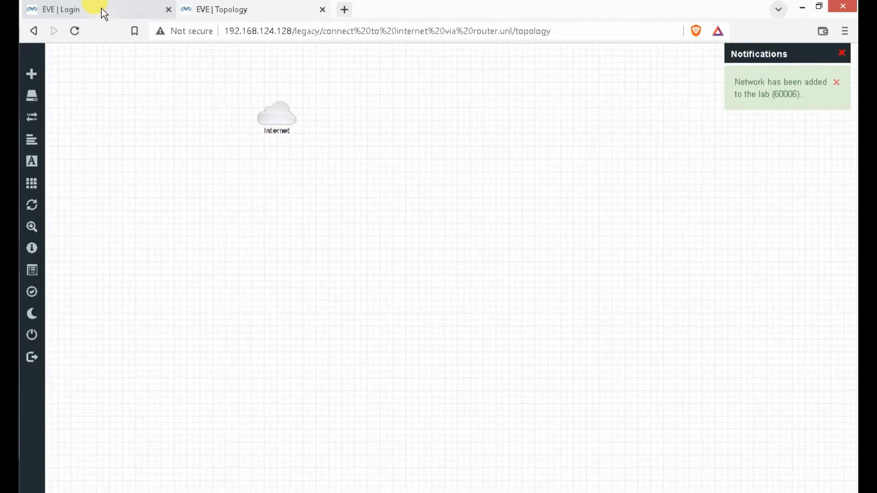
{"action": "left_click", "coordinate": [9, 256]}
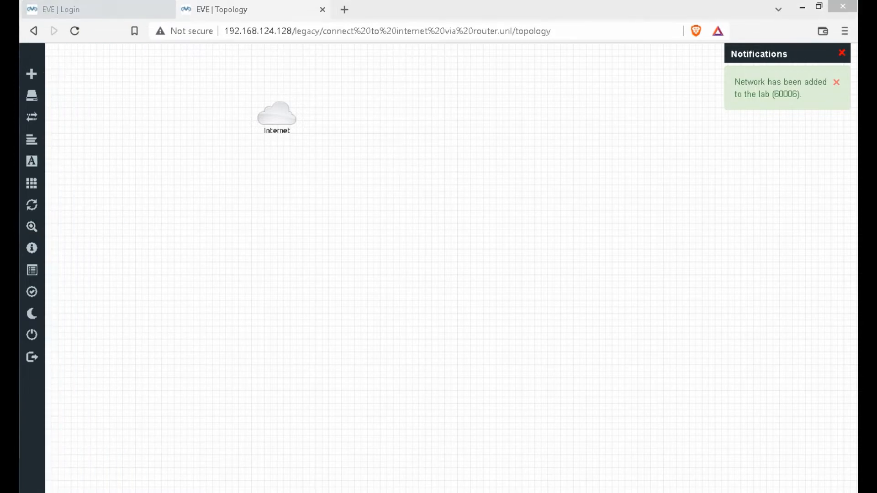
- Check that the Ubuntu 64-bit (2) VM's network adapter is still set to NAT
{"action": "left_click", "coordinate": [92, 297]}
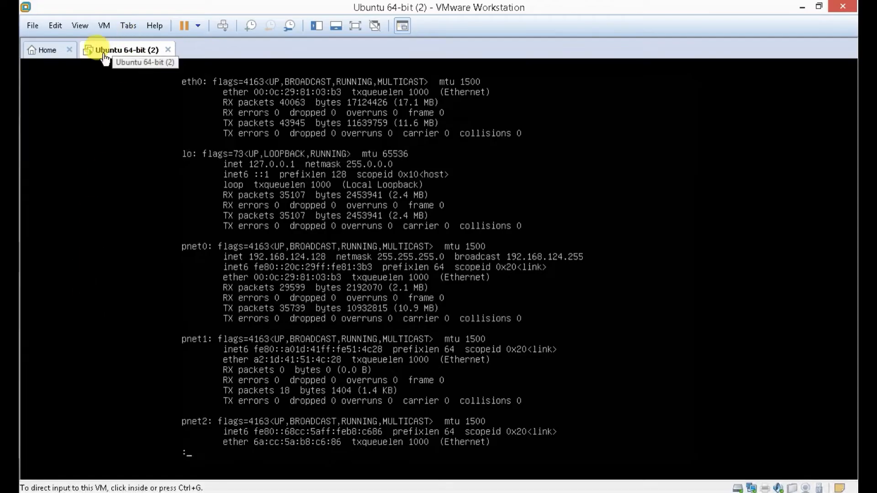
{"action": "right_click", "coordinate": [108, 56]}
{"action": "left_click", "coordinate": [148, 222]}
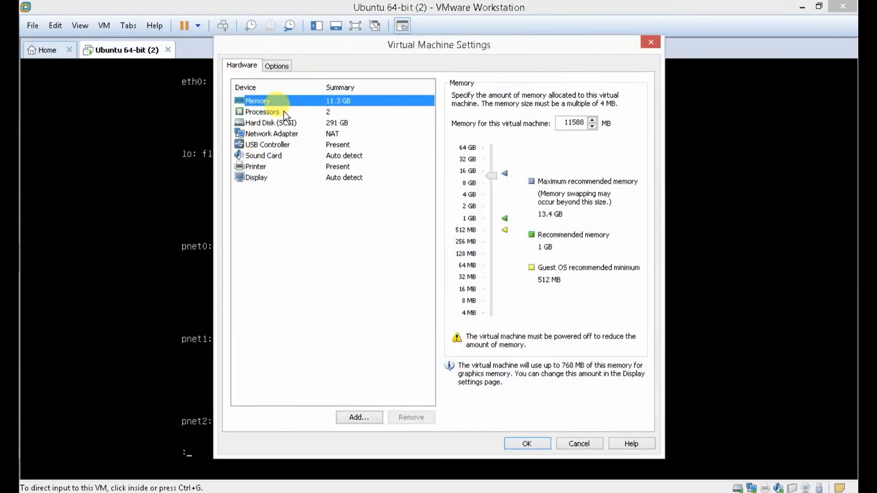
{"action": "left_click", "coordinate": [276, 134]}
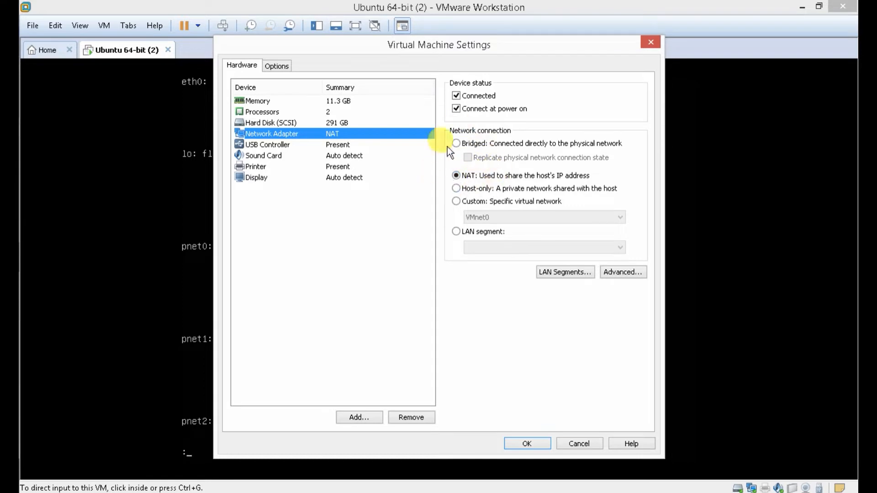
{"action": "left_click", "coordinate": [521, 443]}
{"action": "left_click", "coordinate": [294, 457]}
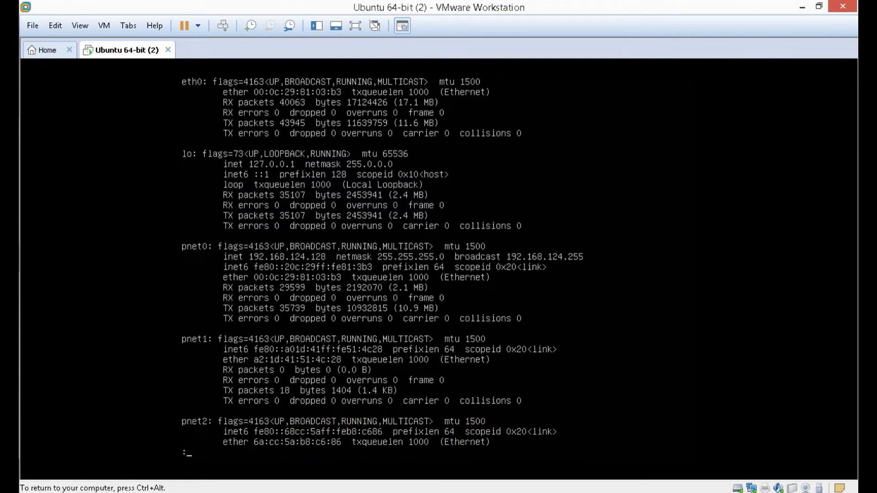
{"action": "key", "text": "q"}
{"action": "type", "text": "ping www.google"}
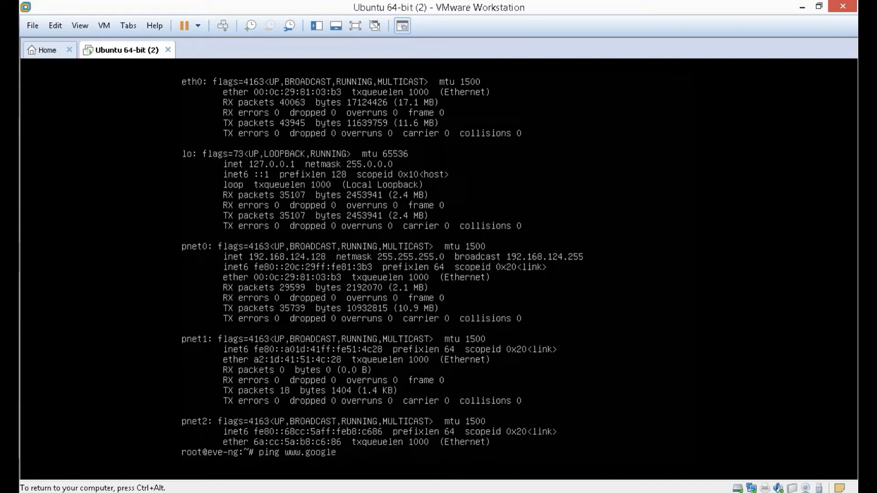
{"action": "type", "text": ".com"}
{"action": "key", "text": "Return"}
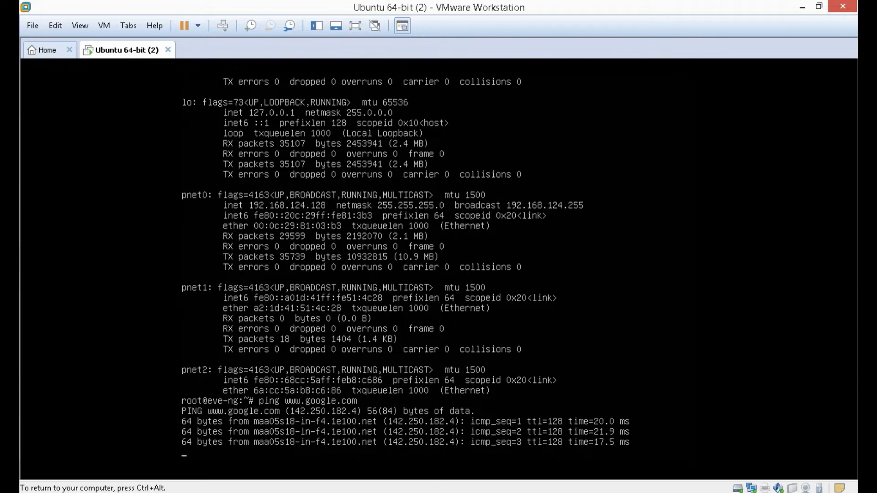
{"action": "key", "text": "ctrl+c"}
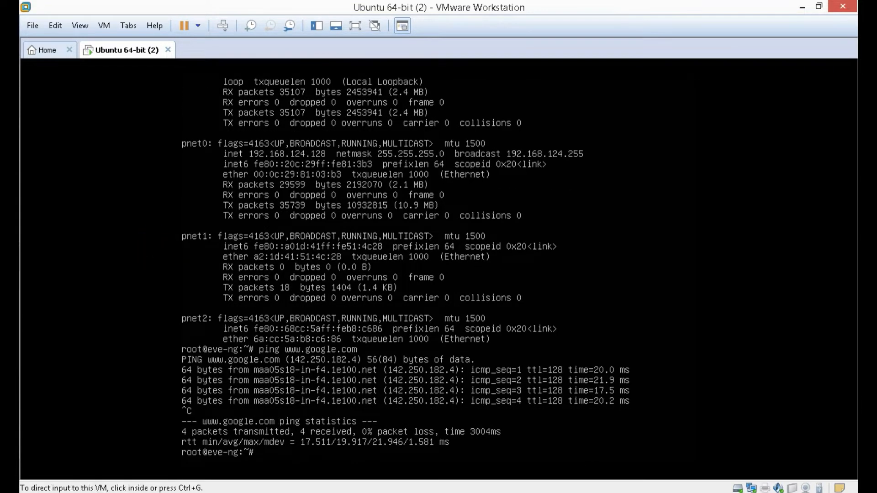
{"action": "key", "text": "ctrl+alt"}
- Bring the Ubuntu VM console forward and open the Edit menu to find the virtual network settings
{"action": "key", "text": "ctrl+g"}
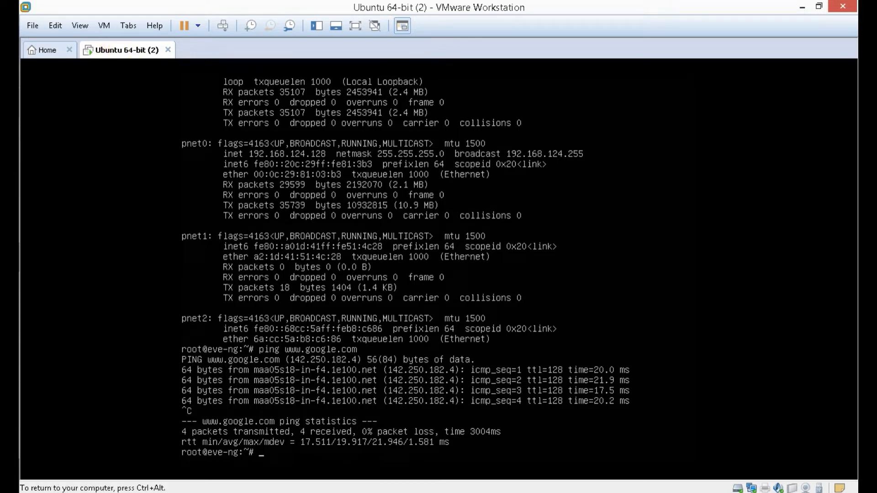
{"action": "key", "text": "ctrl+alt"}
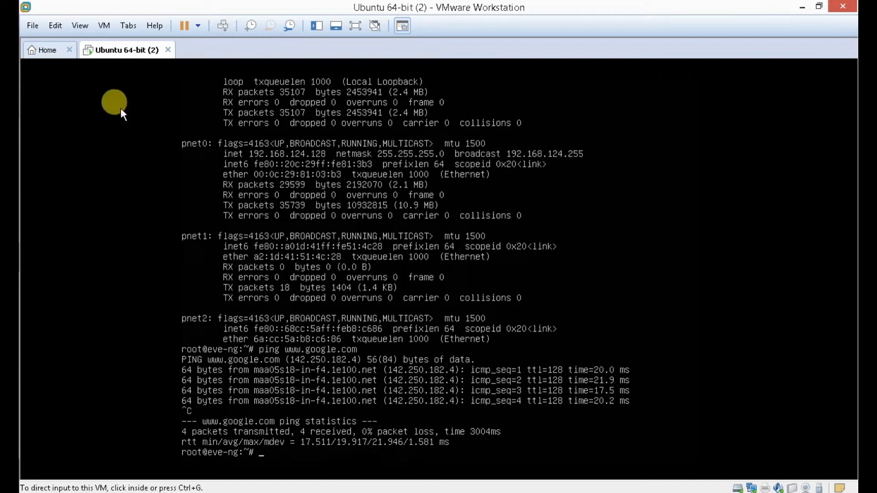
{"action": "left_click", "coordinate": [33, 243]}
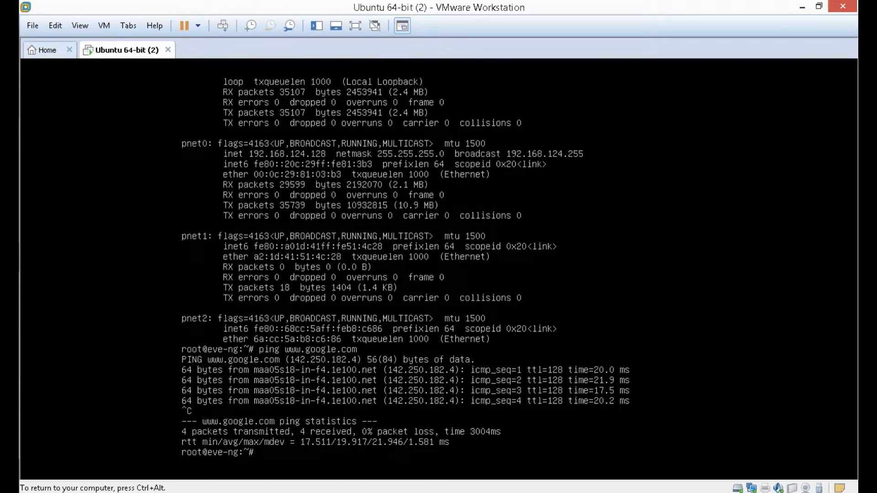
{"action": "key", "text": "ctrl+alt"}
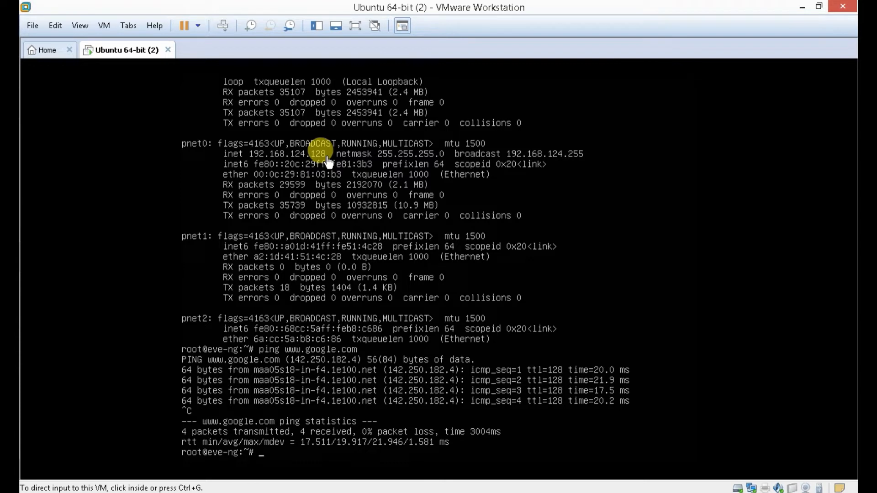
{"action": "mouse_move", "coordinate": [51, 250]}
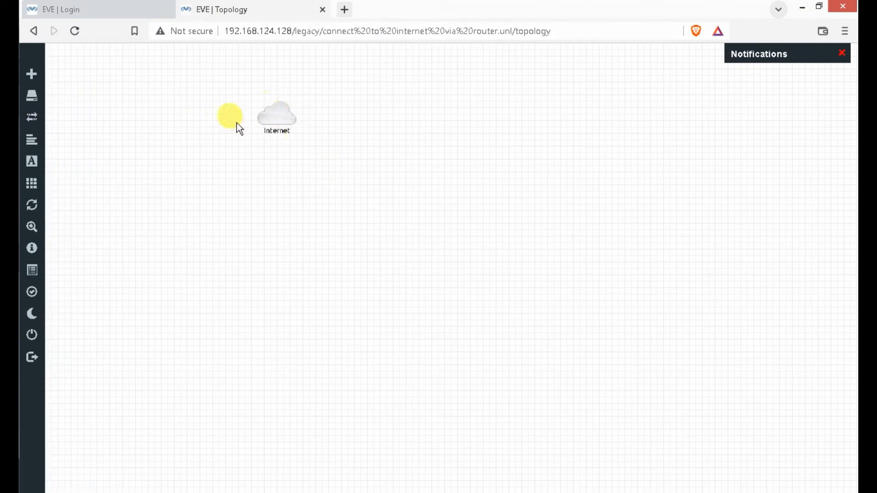
{"action": "mouse_move", "coordinate": [82, 249]}
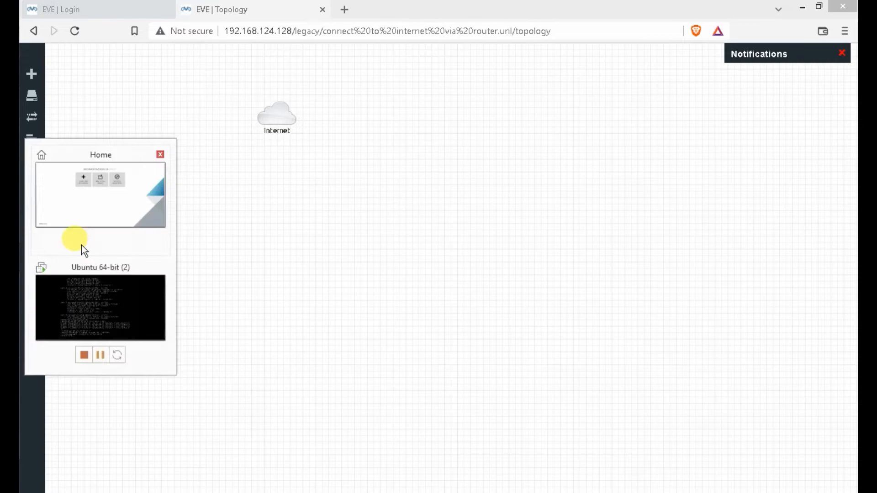
{"action": "left_click", "coordinate": [102, 303]}
{"action": "right_click", "coordinate": [133, 46]}
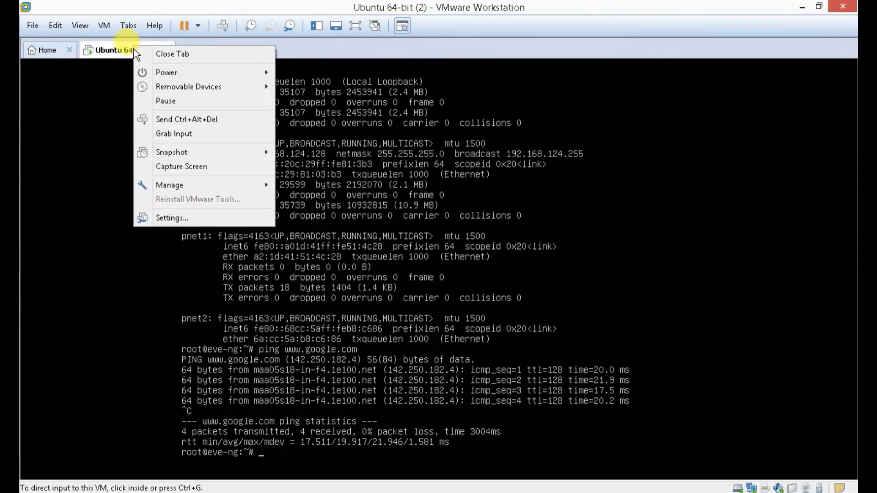
{"action": "left_click", "coordinate": [94, 202]}
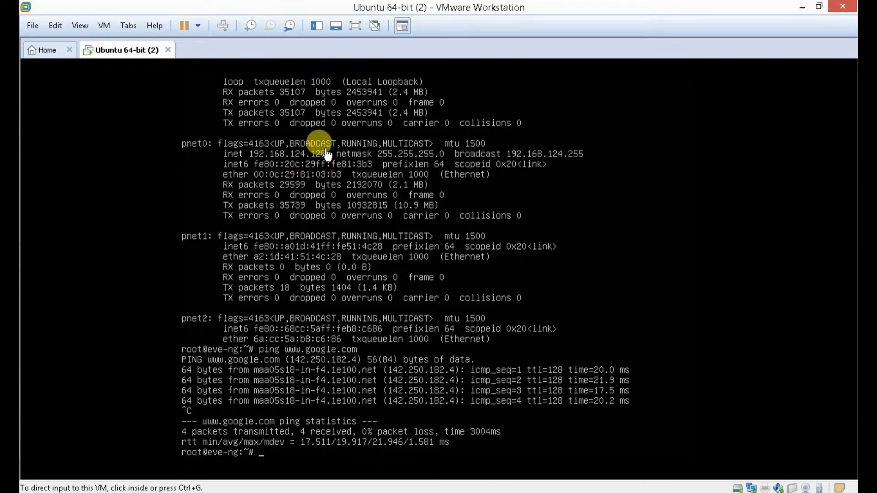
{"action": "left_click", "coordinate": [80, 26]}
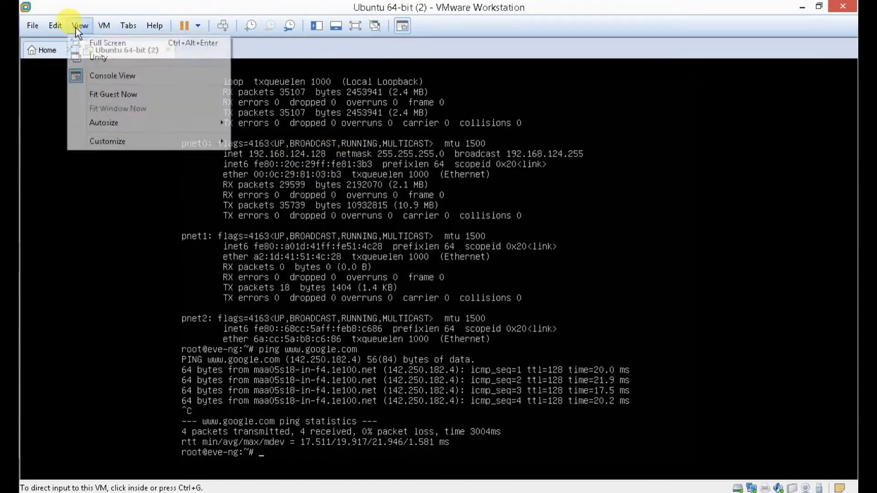
{"action": "mouse_move", "coordinate": [54, 28]}
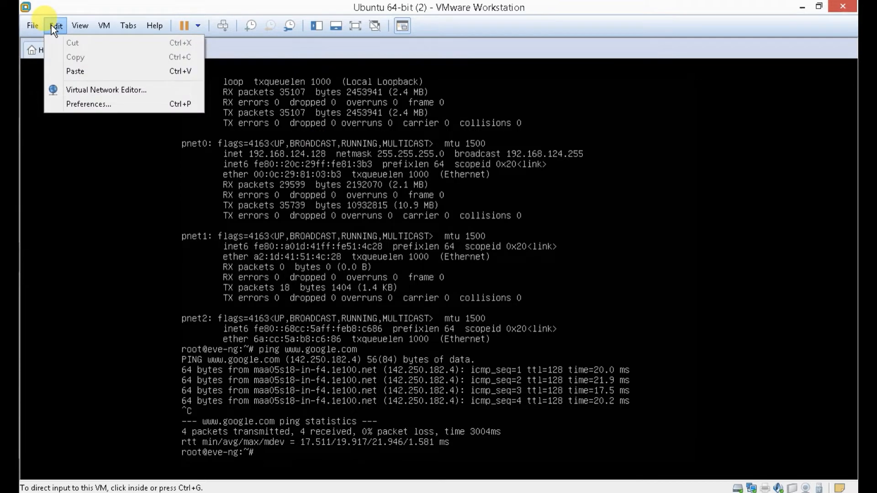
{"action": "left_click", "coordinate": [84, 91]}
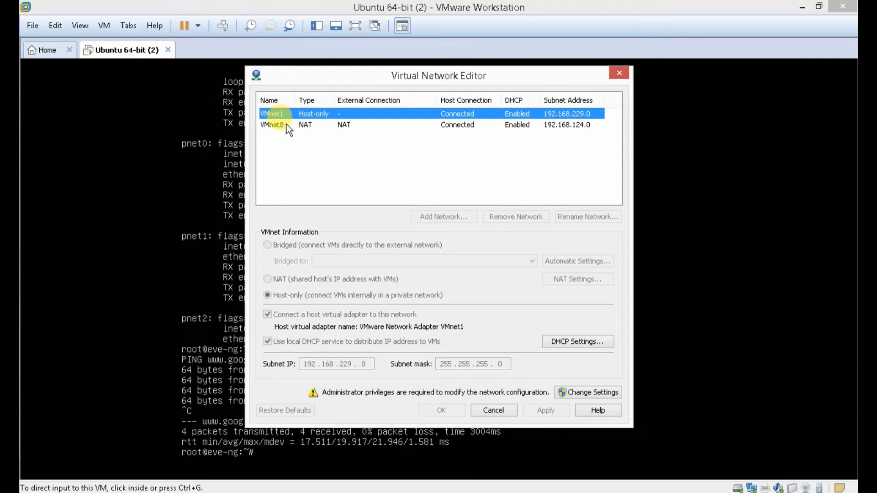
{"action": "left_click", "coordinate": [284, 125]}
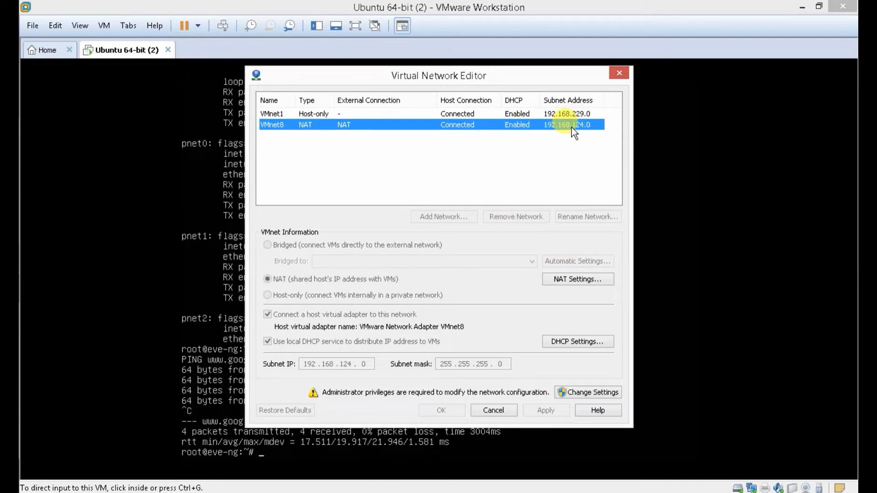
{"action": "left_click", "coordinate": [581, 279]}
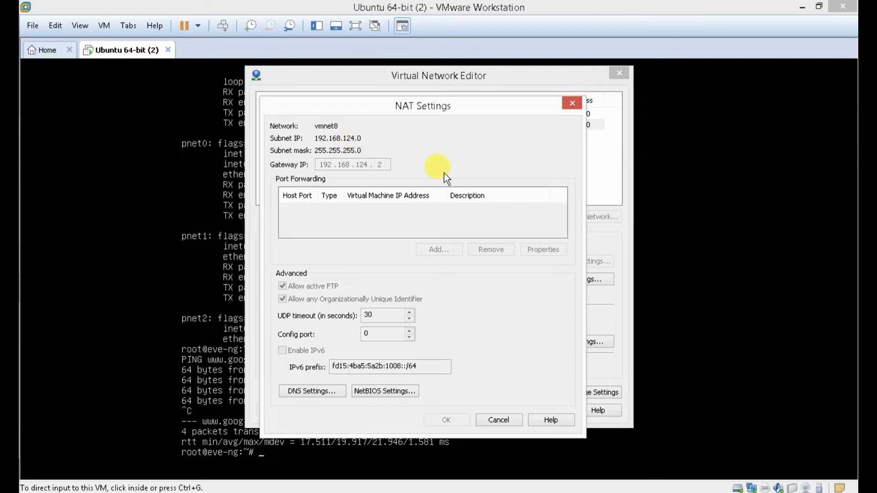
{"action": "left_click", "coordinate": [572, 104]}
{"action": "left_click", "coordinate": [616, 73]}
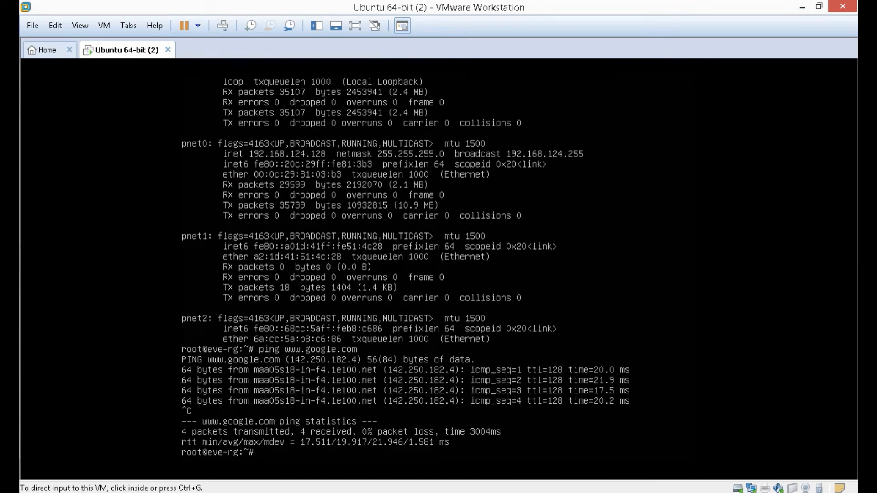
- Back in the EVE topology, start a new Cisco IOS 7206VXR (Dynamips) node
{"action": "left_click", "coordinate": [10, 257]}
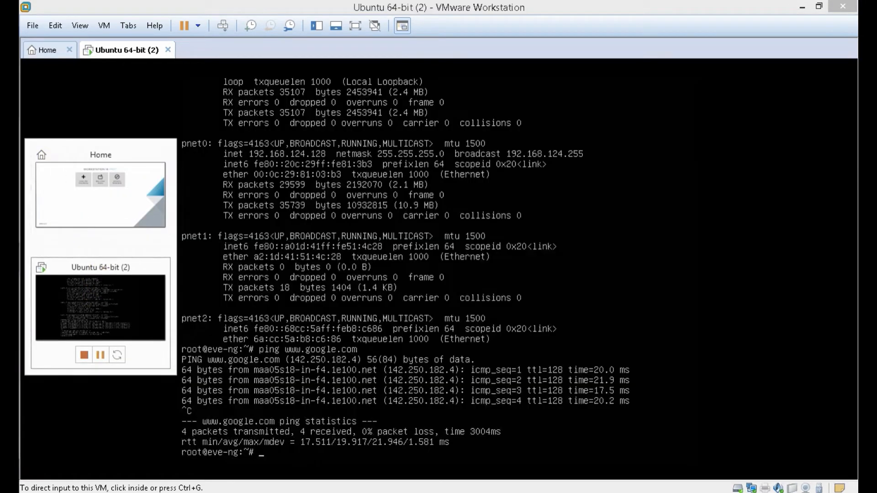
{"action": "left_click", "coordinate": [10, 206]}
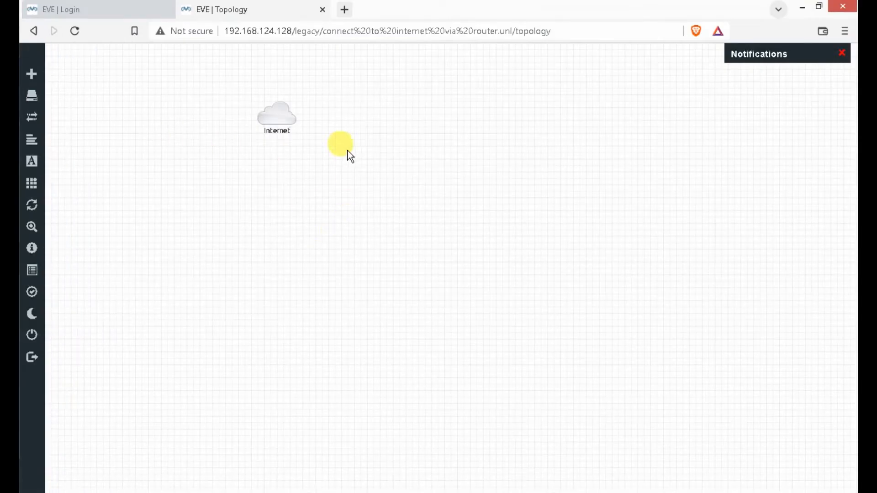
{"action": "right_click", "coordinate": [432, 121]}
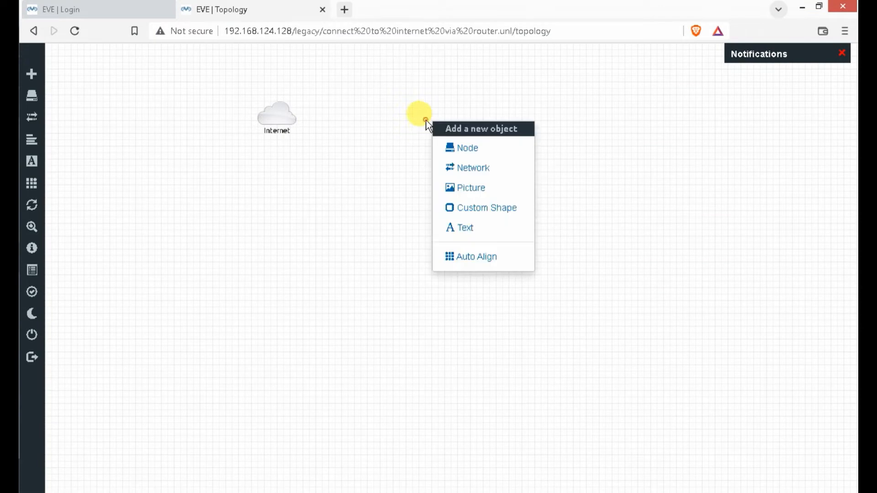
{"action": "left_click", "coordinate": [459, 153]}
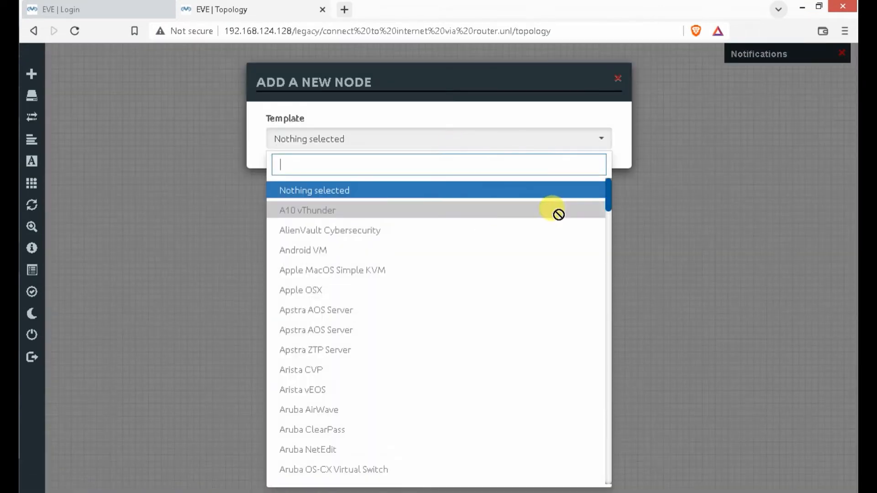
{"action": "left_click_drag", "start_coordinate": [608, 197], "coordinate": [607, 267]}
{"action": "left_click", "coordinate": [330, 267]}
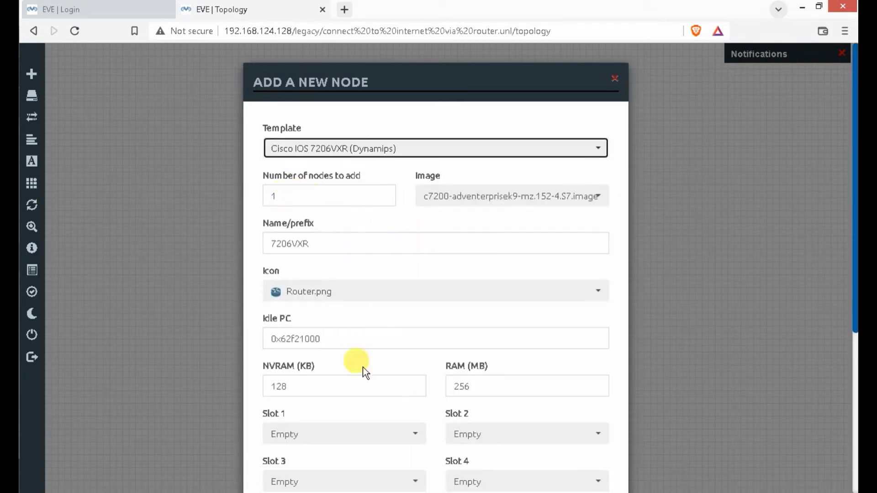
- Fit PA-FE-TX adapters in Slots 1 and 2 and save the router node
{"action": "scroll", "coordinate": [374, 407], "scroll_direction": "down", "scroll_amount": 1}
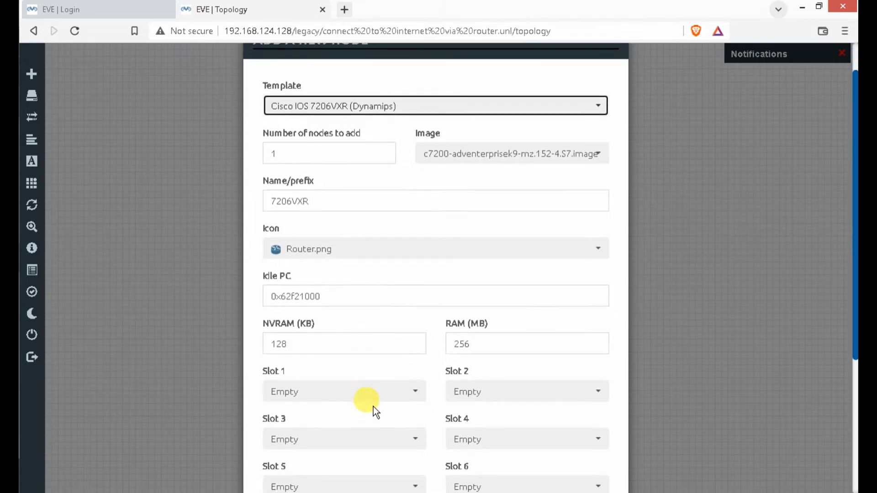
{"action": "left_click", "coordinate": [411, 393]}
{"action": "left_click", "coordinate": [316, 436]}
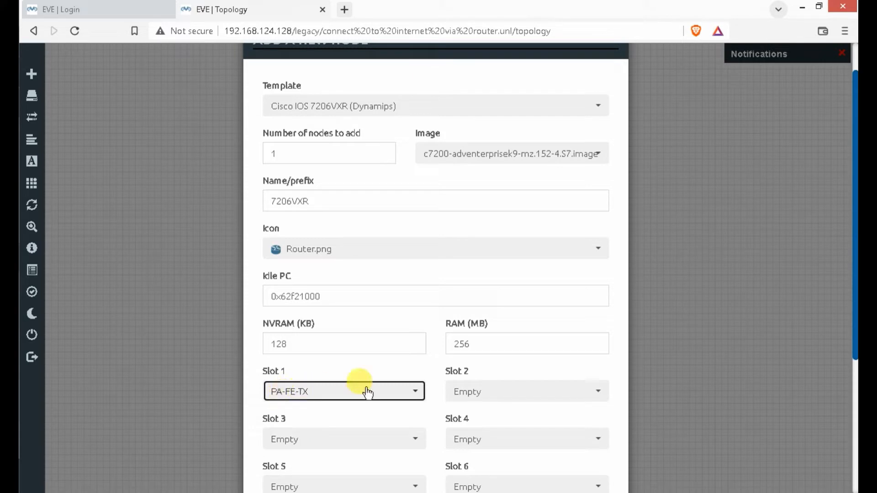
{"action": "left_click", "coordinate": [566, 392]}
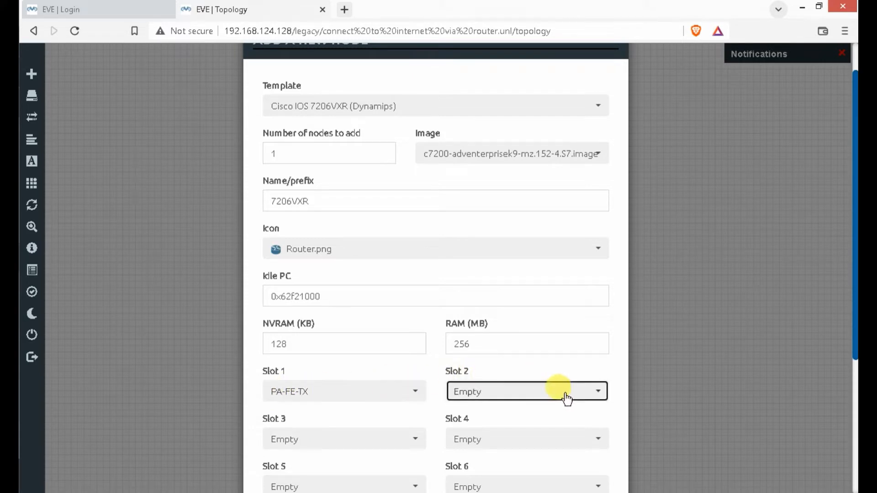
{"action": "left_click", "coordinate": [506, 438]}
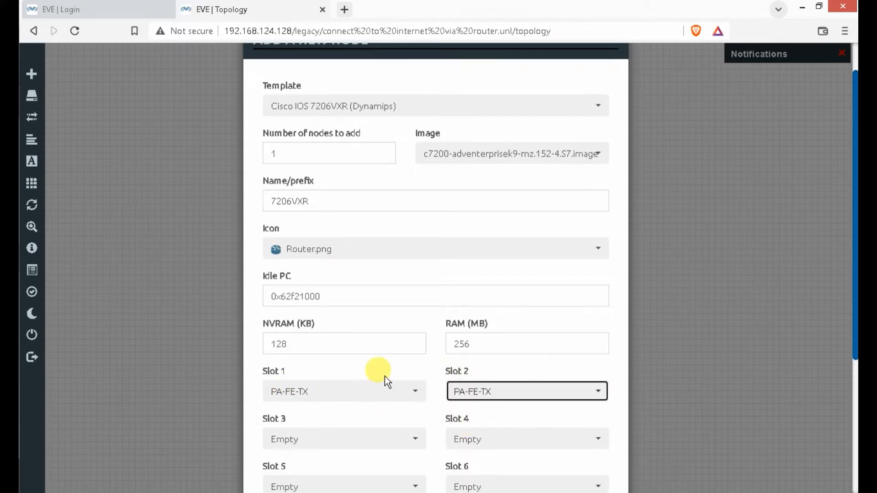
{"action": "scroll", "coordinate": [385, 377], "scroll_direction": "down", "scroll_amount": 3}
{"action": "scroll", "coordinate": [307, 361], "scroll_direction": "down", "scroll_amount": 2}
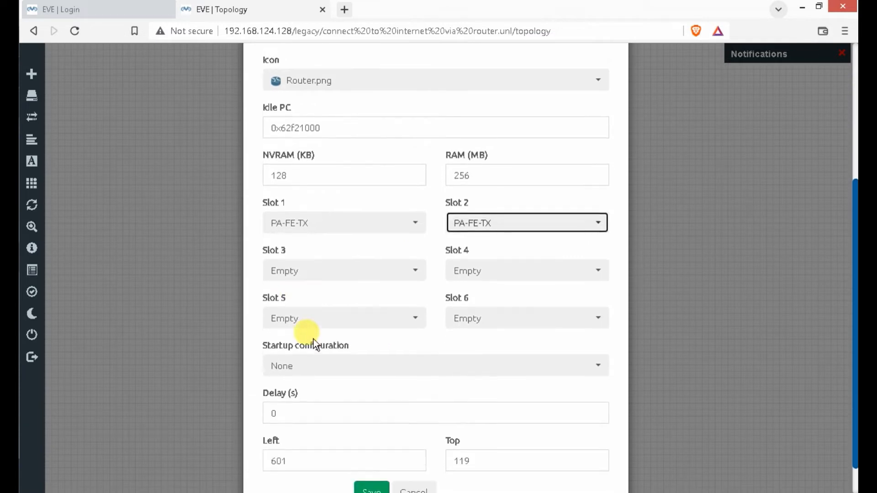
{"action": "left_click", "coordinate": [373, 455]}
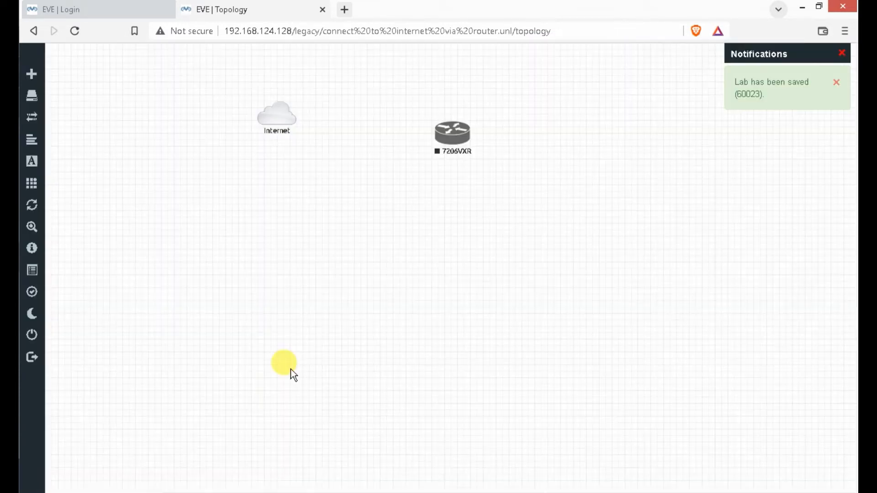
- Shift the router up-right and add a Windows node named Win below it
{"action": "left_click_drag", "start_coordinate": [442, 134], "coordinate": [480, 118]}
{"action": "right_click", "coordinate": [476, 305]}
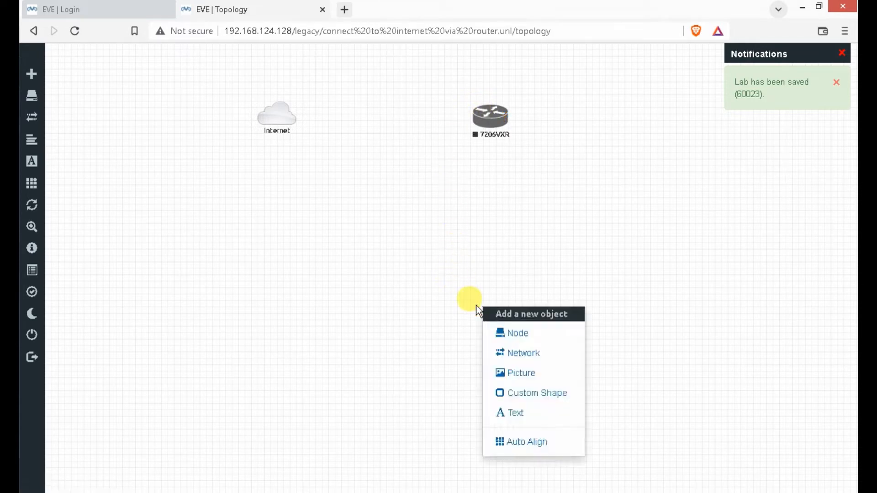
{"action": "left_click", "coordinate": [507, 332]}
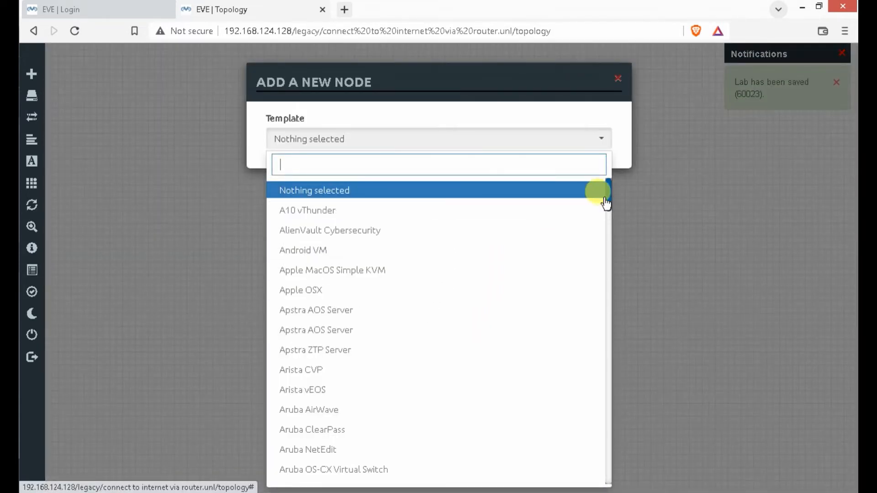
{"action": "left_click_drag", "start_coordinate": [608, 191], "coordinate": [604, 485]}
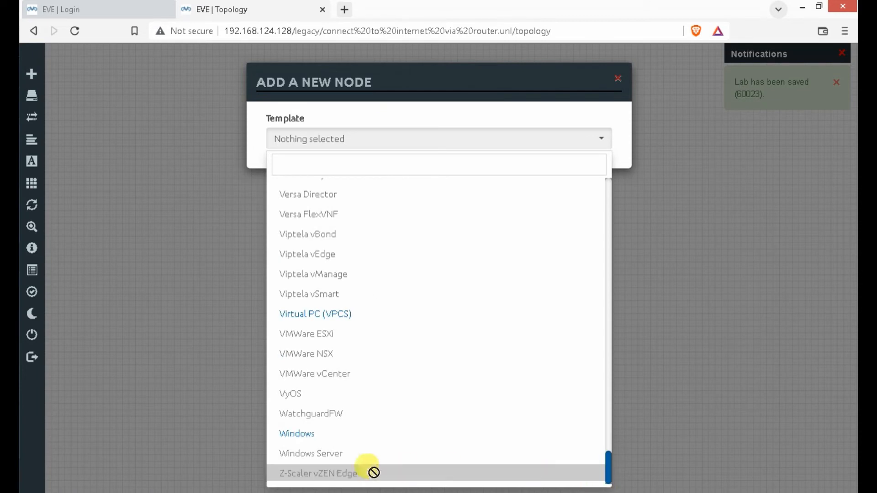
{"action": "left_click", "coordinate": [320, 434]}
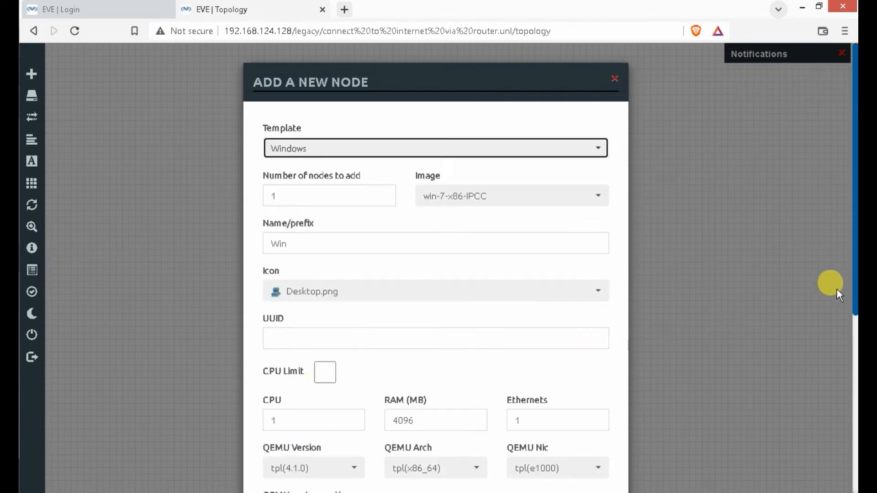
{"action": "scroll", "coordinate": [485, 370], "scroll_direction": "down", "scroll_amount": 2}
{"action": "scroll", "coordinate": [485, 369], "scroll_direction": "down", "scroll_amount": 5}
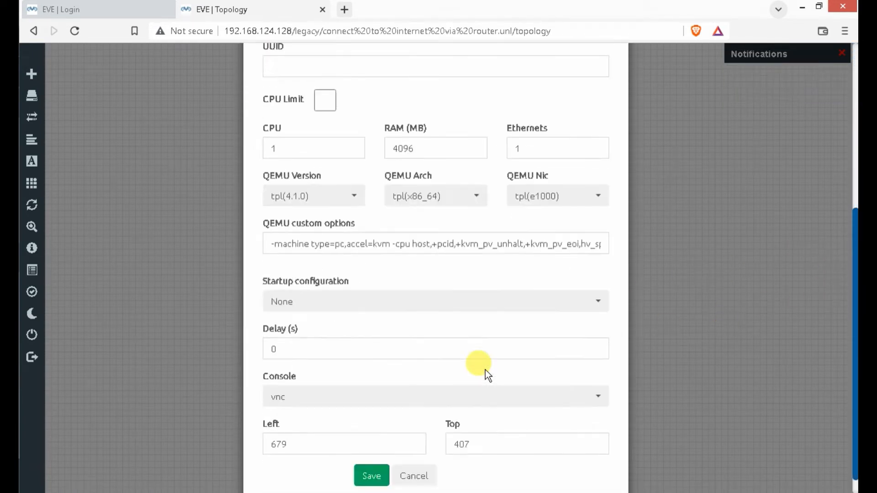
{"action": "left_click", "coordinate": [366, 453]}
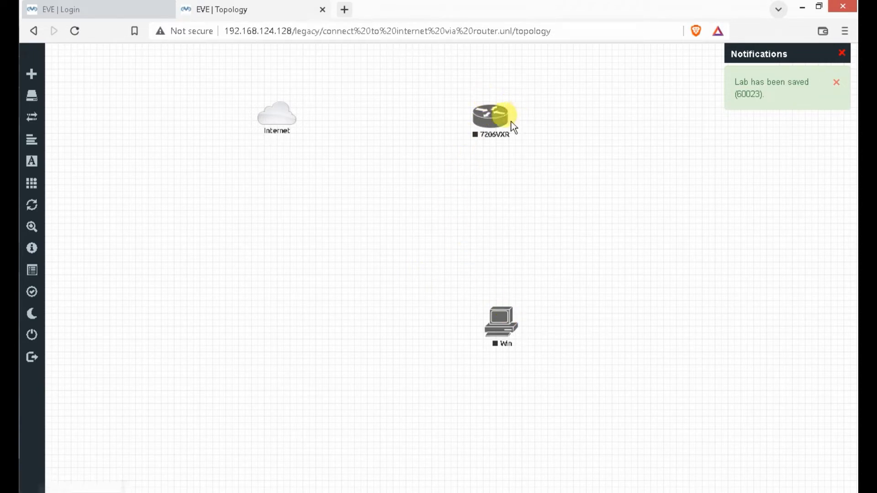
- Link router fa0/0 to Internet and fa1/0 to Win's e0, then place Win under the router
{"action": "left_click_drag", "start_coordinate": [504, 117], "coordinate": [287, 120]}
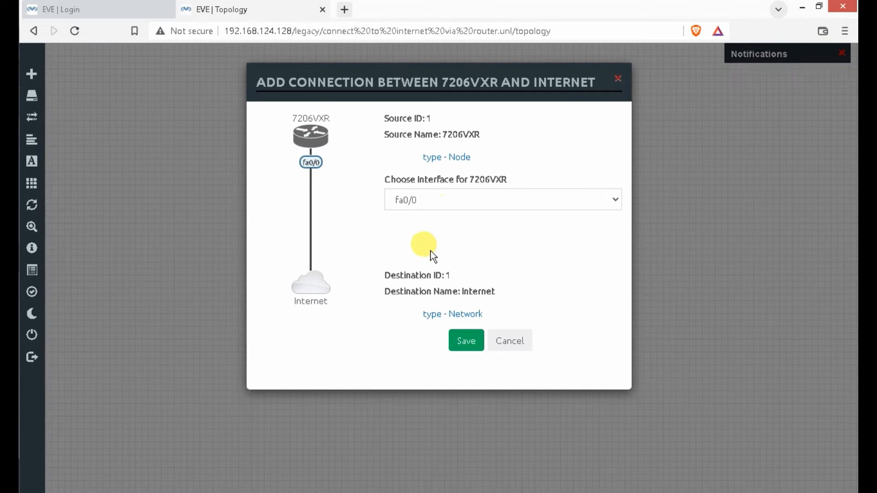
{"action": "left_click", "coordinate": [465, 346]}
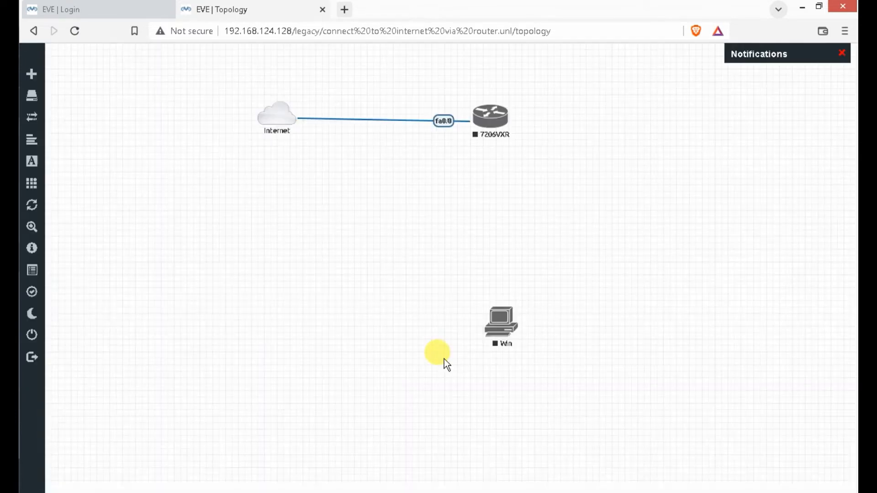
{"action": "left_click_drag", "start_coordinate": [503, 116], "coordinate": [506, 317]}
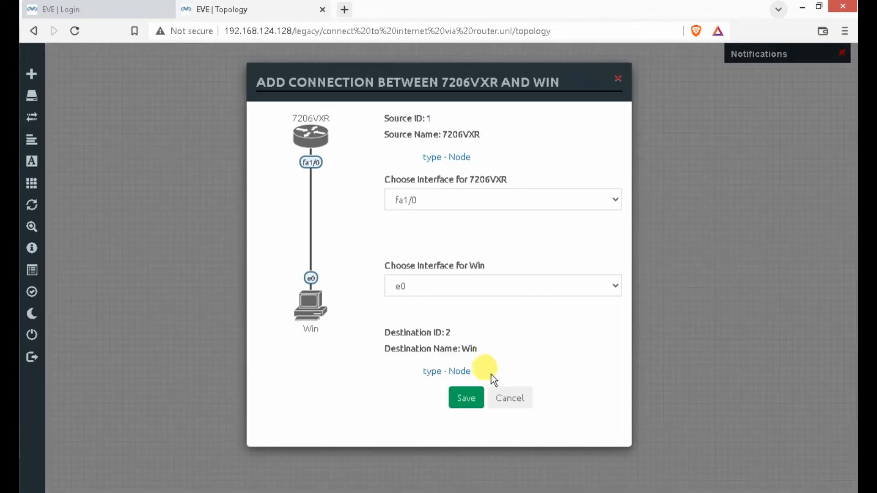
{"action": "left_click", "coordinate": [464, 401]}
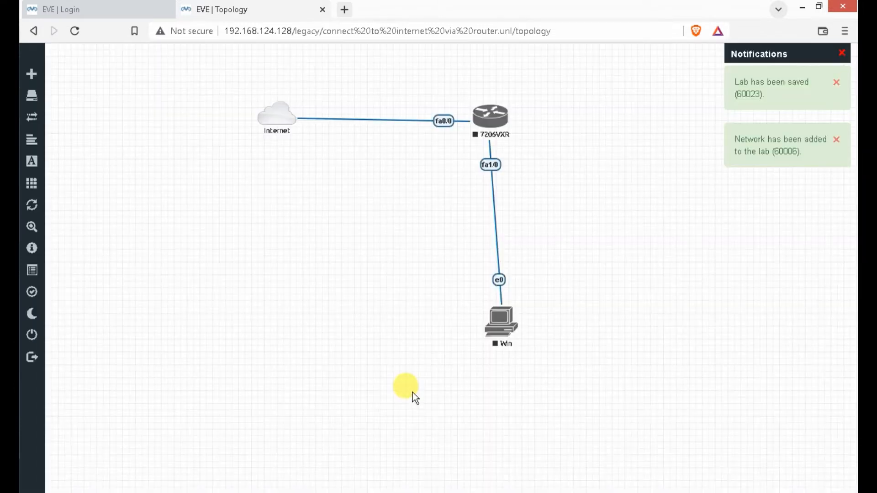
{"action": "left_click_drag", "start_coordinate": [492, 343], "coordinate": [479, 357]}
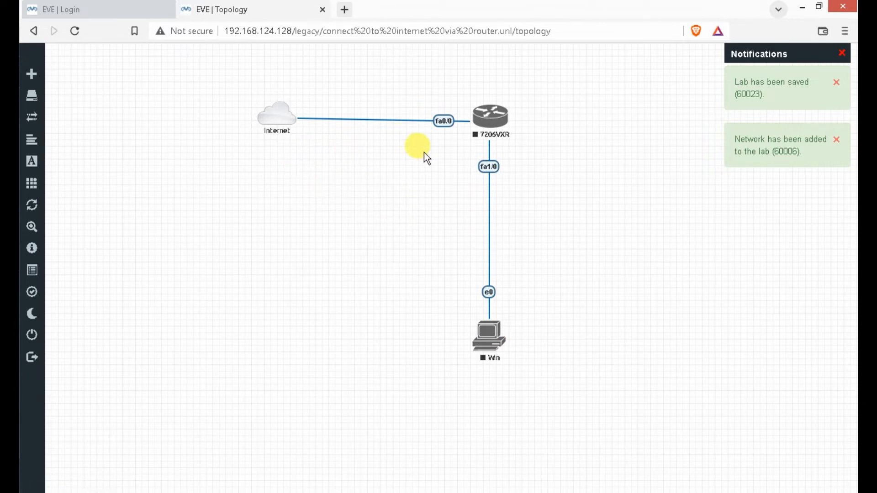
- Rename the 7206VXR router node to 'Internet Router' and save its settings
{"action": "right_click", "coordinate": [492, 118]}
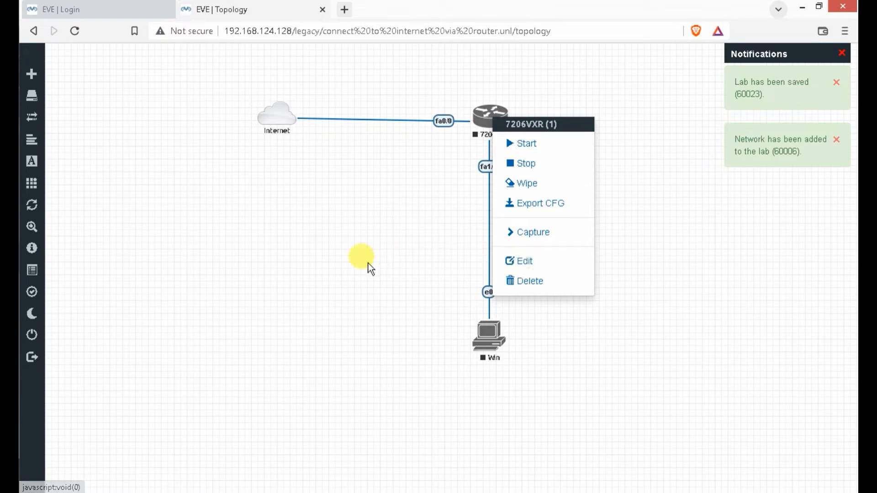
{"action": "left_click", "coordinate": [507, 261]}
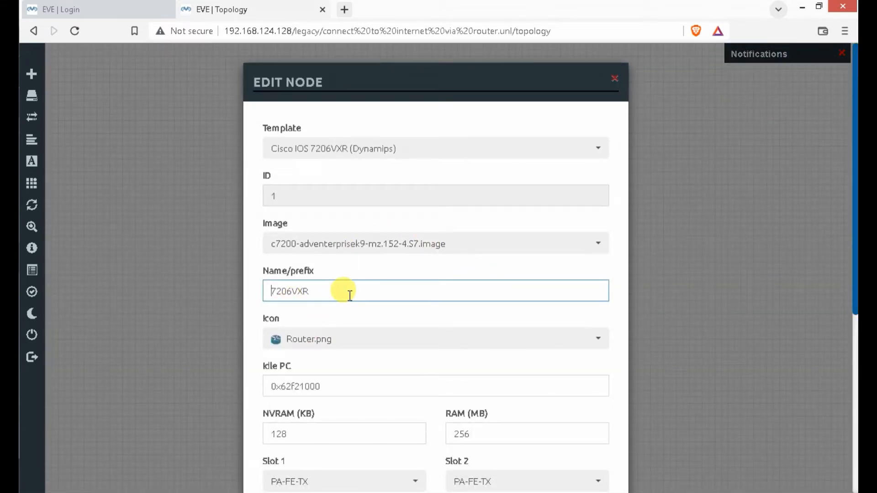
{"action": "scroll", "coordinate": [347, 290], "scroll_direction": "down", "scroll_amount": 1}
{"action": "double_click", "coordinate": [326, 249]}
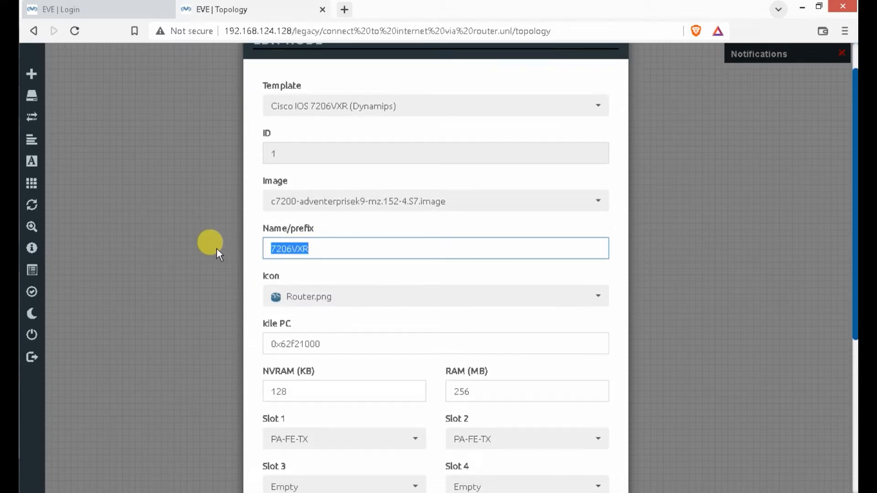
{"action": "type", "text": "Inter"}
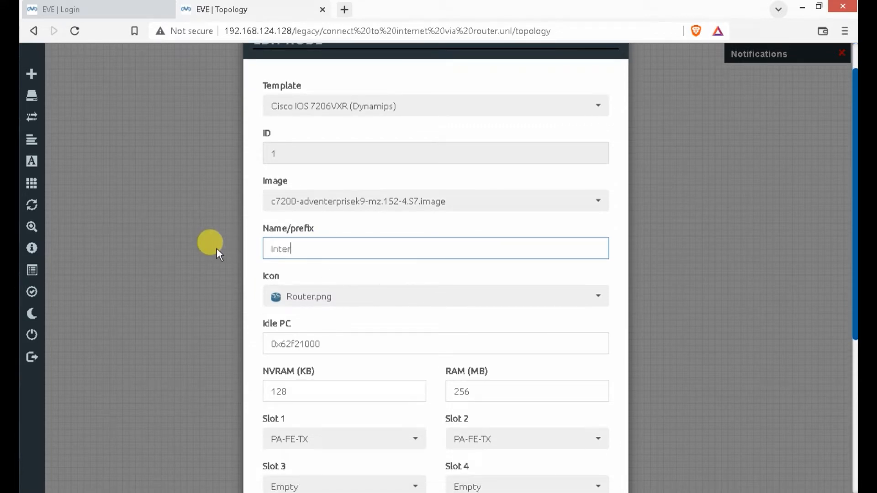
{"action": "type", "text": "net Router"}
{"action": "scroll", "coordinate": [417, 284], "scroll_direction": "down", "scroll_amount": 5}
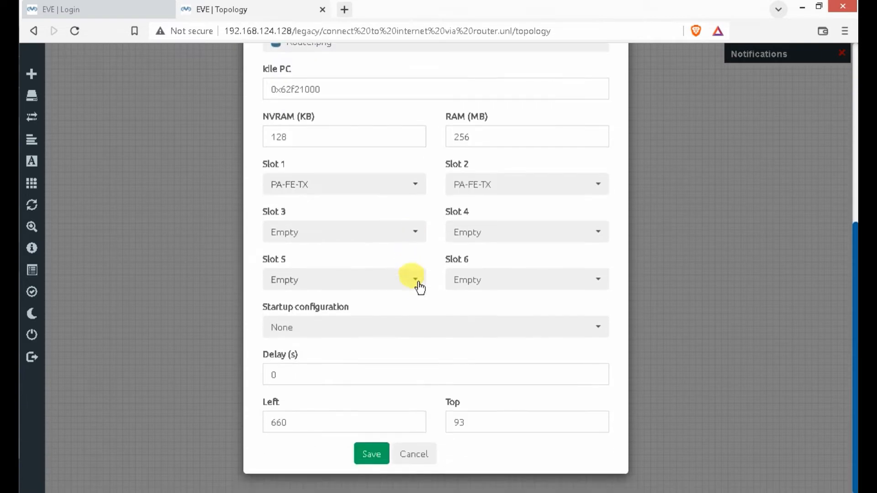
{"action": "left_click", "coordinate": [371, 454]}
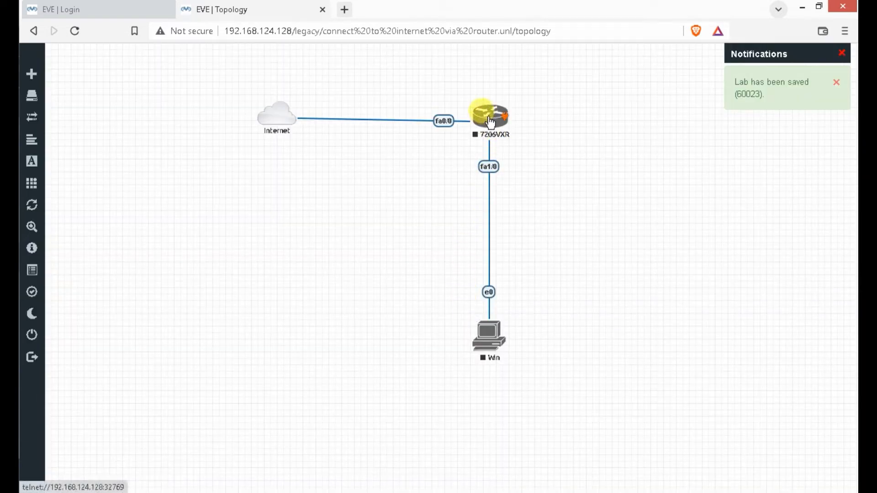
- Reload the lab, re-enter 'Internet Router' as the router's name and save again
{"action": "left_click", "coordinate": [75, 31]}
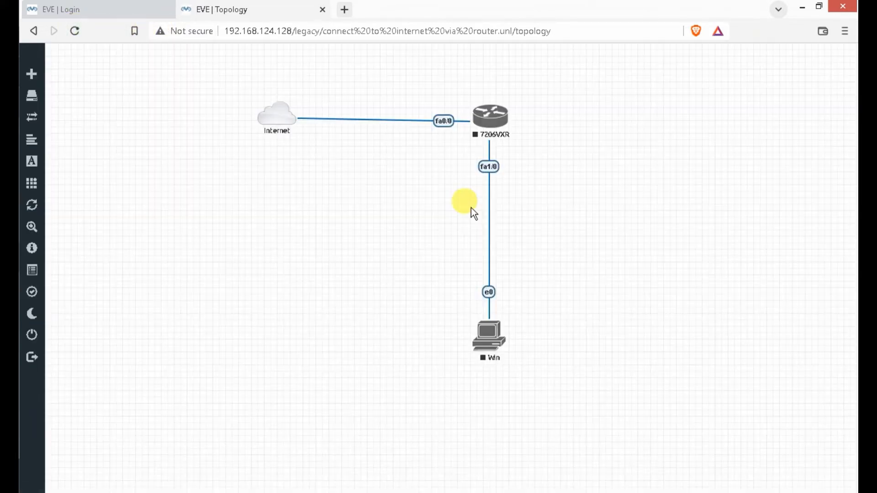
{"action": "right_click", "coordinate": [489, 118]}
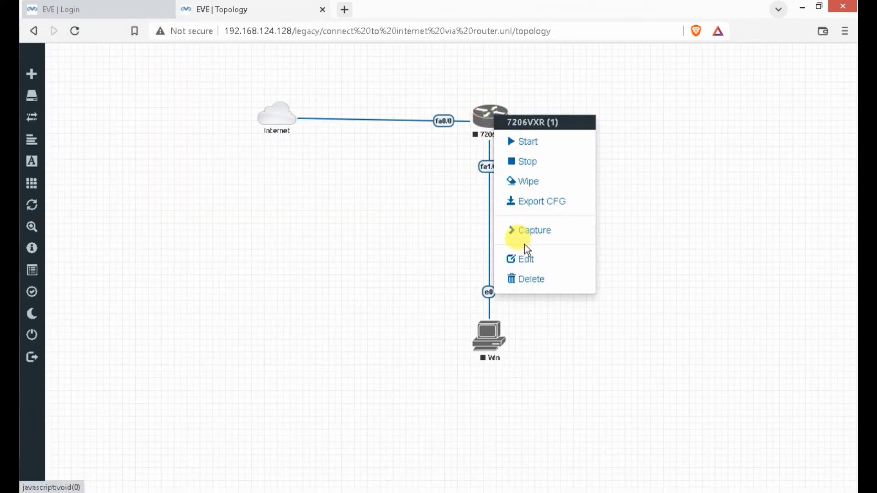
{"action": "left_click", "coordinate": [524, 257]}
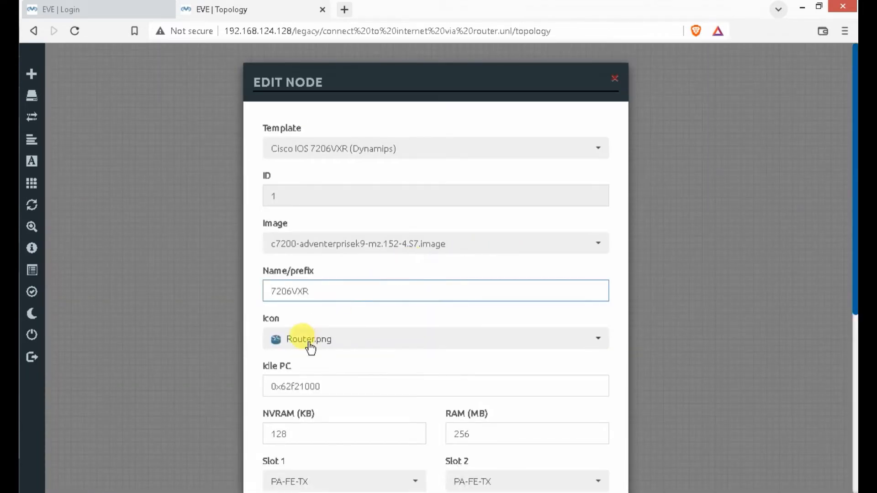
{"action": "left_click", "coordinate": [315, 293]}
{"action": "left_click", "coordinate": [387, 291]}
{"action": "left_click_drag", "start_coordinate": [387, 291], "coordinate": [194, 286]}
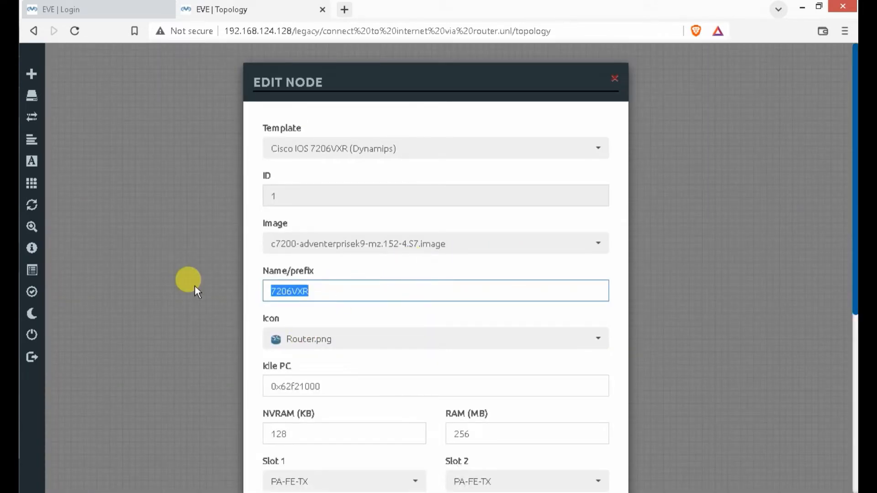
{"action": "type", "text": "Internet Router"}
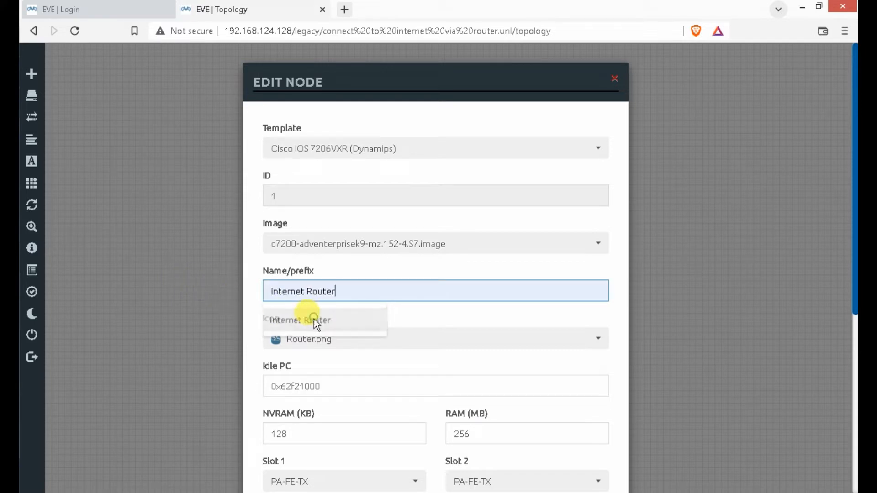
{"action": "left_click", "coordinate": [314, 320]}
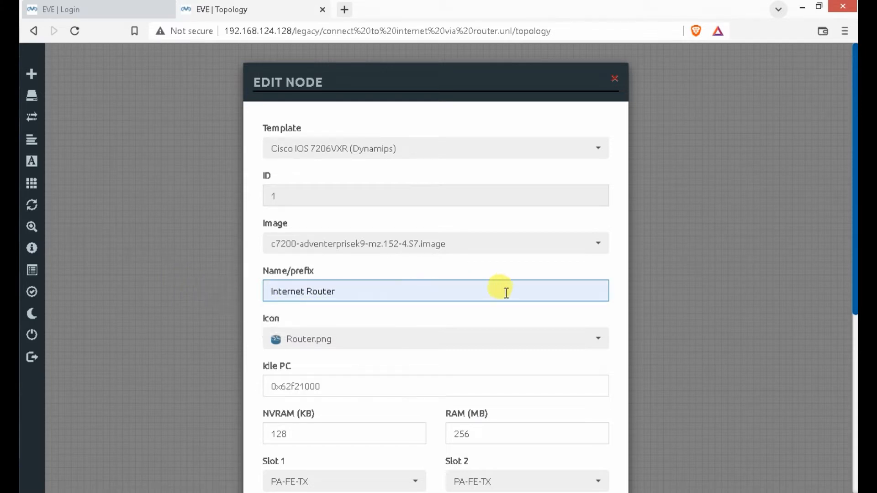
{"action": "scroll", "coordinate": [500, 291], "scroll_direction": "down", "scroll_amount": 7}
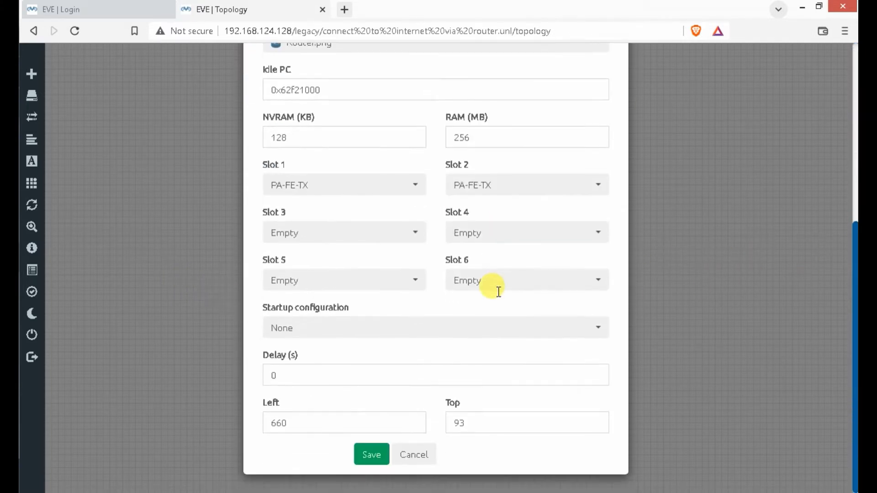
{"action": "left_click", "coordinate": [375, 454]}
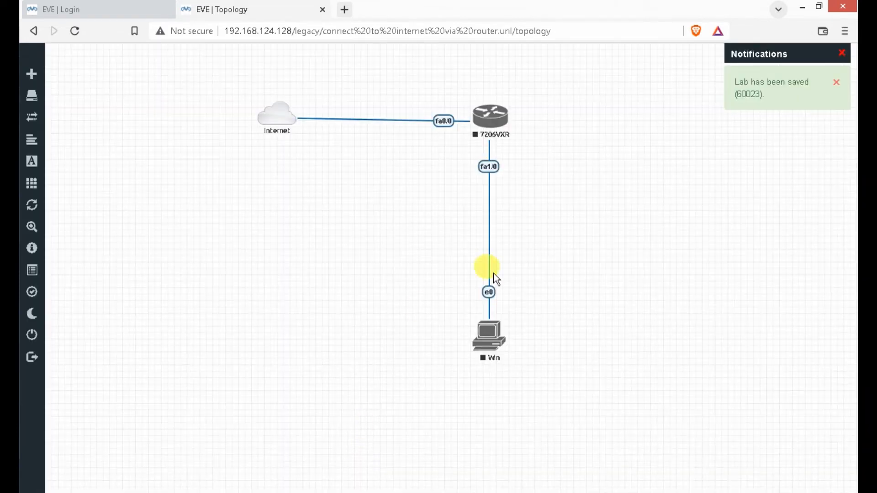
- Refresh the lab topology from the sidebar
{"action": "right_click", "coordinate": [550, 167]}
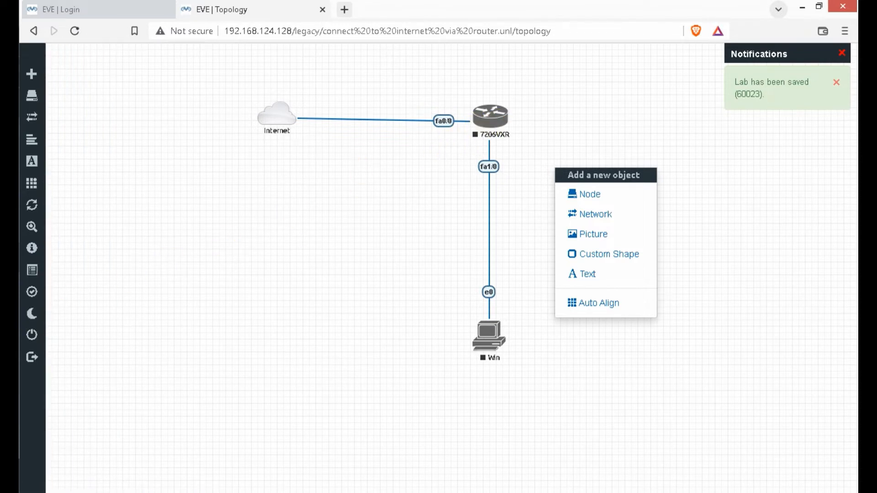
{"action": "mouse_move", "coordinate": [43, 336]}
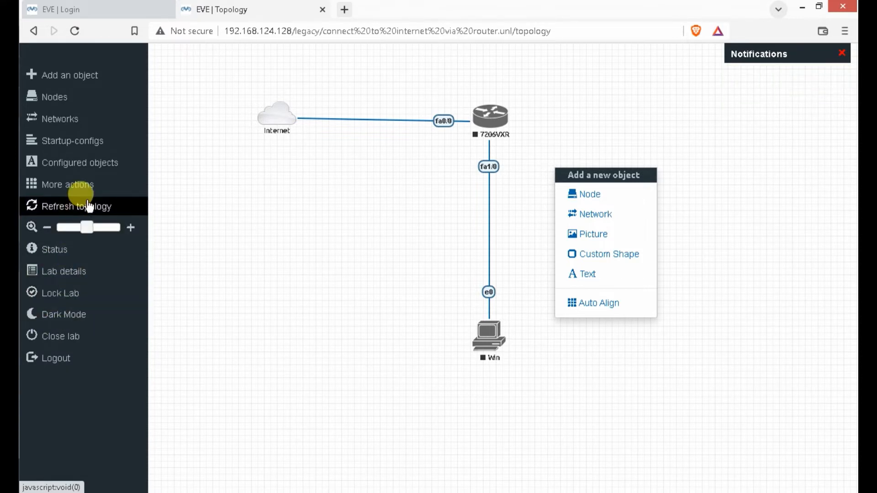
{"action": "left_click", "coordinate": [69, 205]}
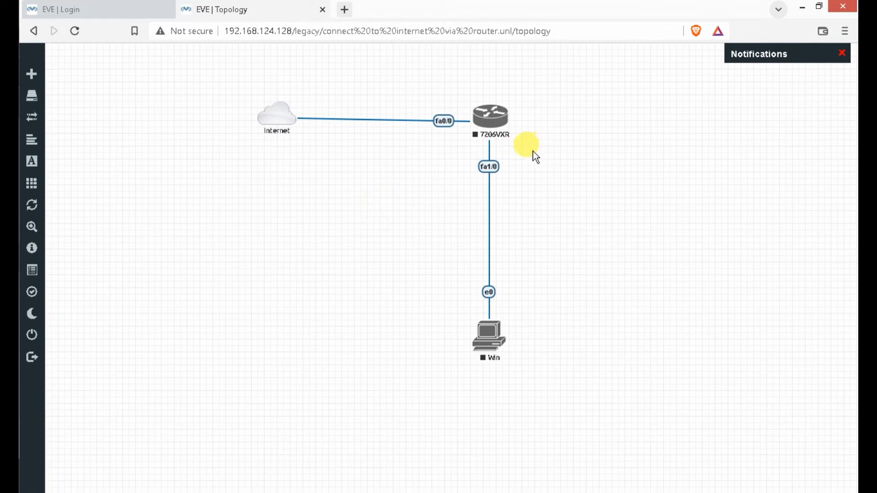
- Start the 7206VXR router and the Win node
{"action": "right_click", "coordinate": [492, 122]}
{"action": "left_click", "coordinate": [506, 143]}
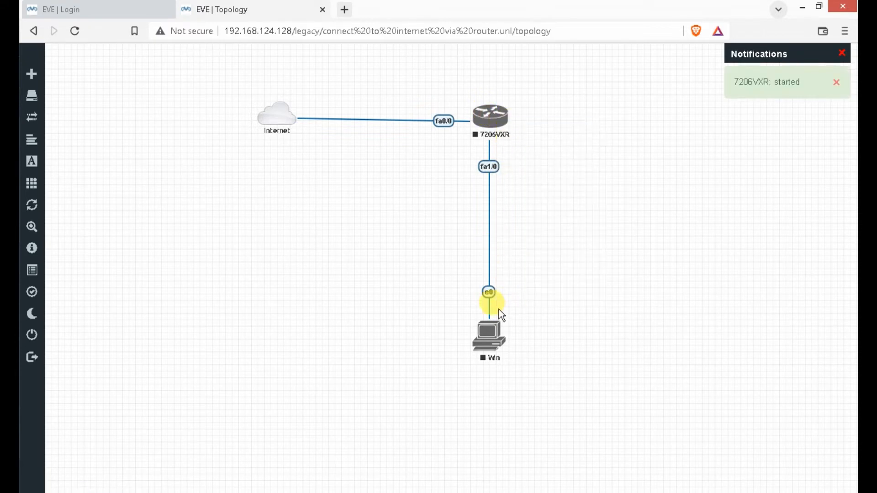
{"action": "right_click", "coordinate": [499, 337]}
{"action": "left_click", "coordinate": [525, 337]}
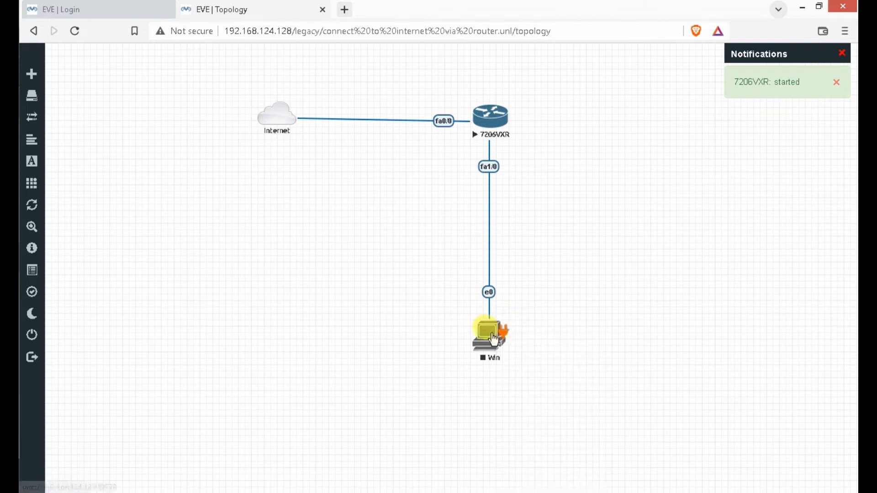
- Open the router's console in SecureCRT and reposition the window
{"action": "left_click", "coordinate": [488, 125]}
{"action": "left_click", "coordinate": [449, 121]}
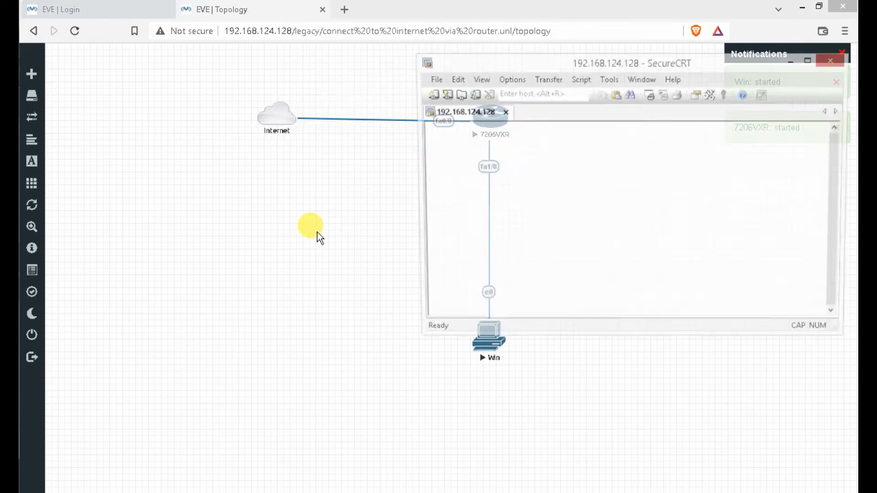
{"action": "left_click_drag", "start_coordinate": [668, 59], "coordinate": [437, 77]}
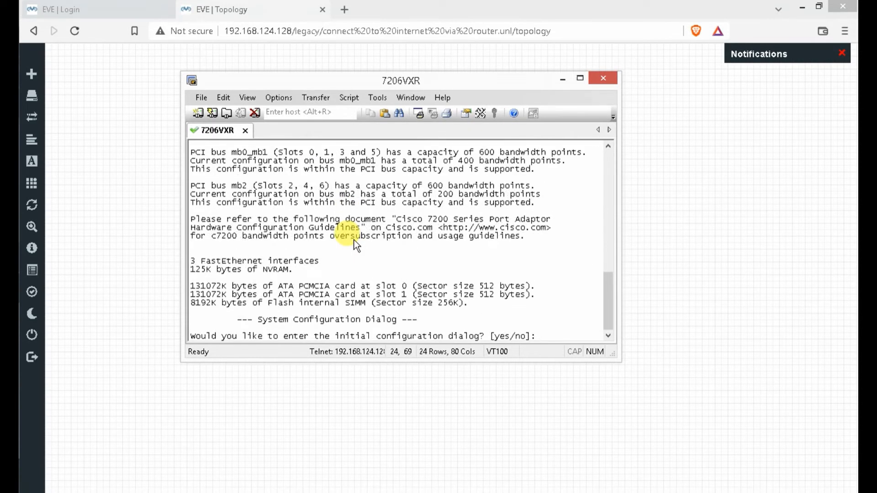
- Decline the initial configuration dialog and clear the boot messages to a fresh prompt
{"action": "type", "text": "no"}
{"action": "key", "text": "Return"}
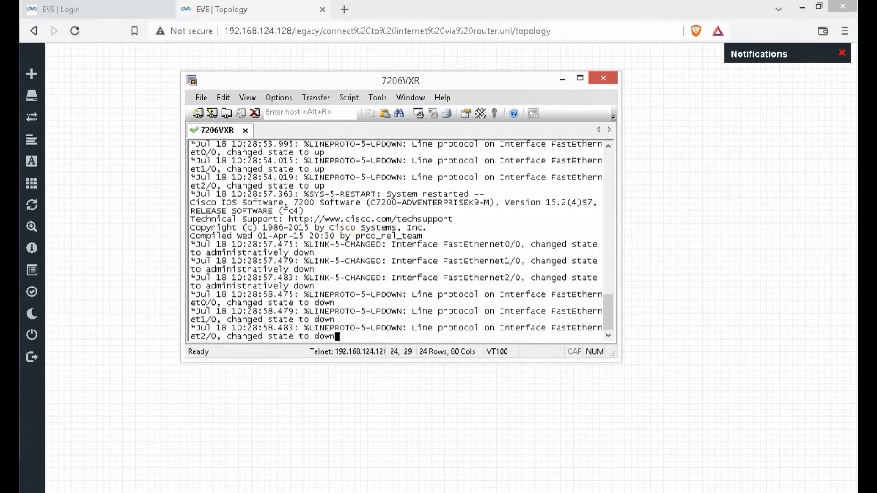
{"action": "key", "text": "Return"}
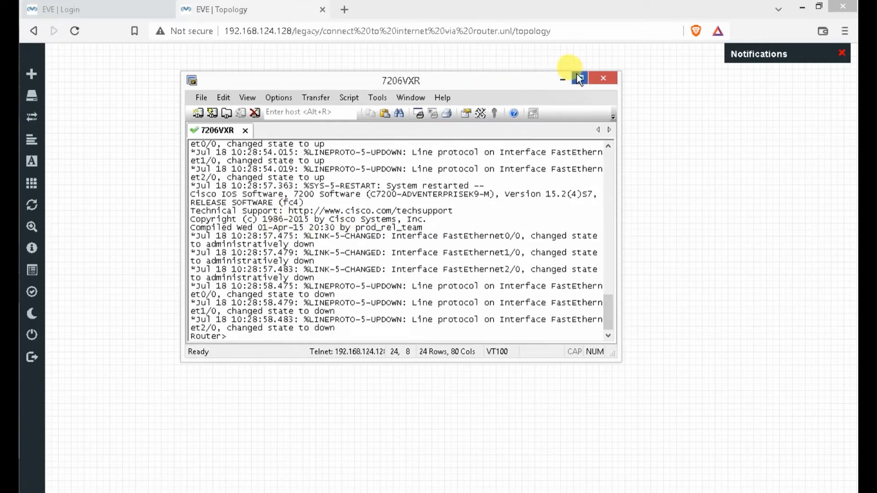
{"action": "key", "text": "Return"}
{"action": "key", "text": "Return"}
{"action": "key", "text": "Return"}
{"action": "key", "text": "Return"}
{"action": "key", "text": "Return"}
{"action": "key", "text": "Return"}
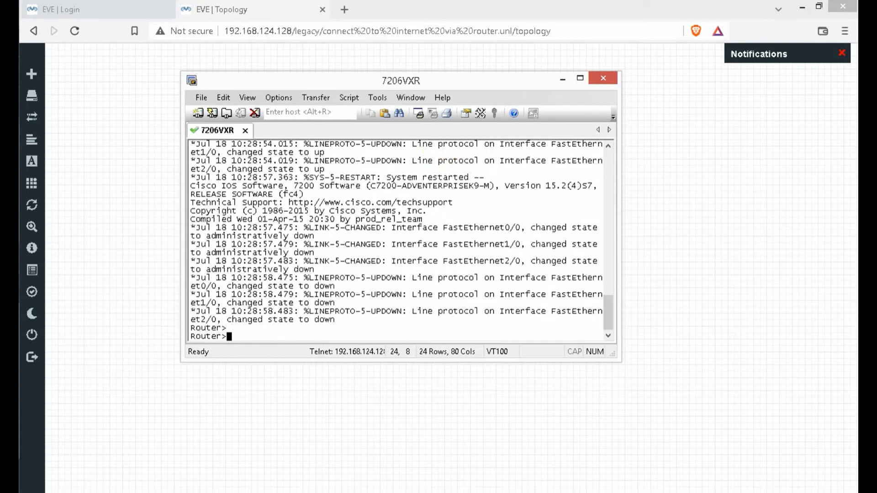
{"action": "key", "text": "Return"}
{"action": "key", "text": "Return"}
{"action": "key", "text": "Return"}
{"action": "key", "text": "Return"}
{"action": "key", "text": "Return"}
{"action": "key", "text": "Return"}
{"action": "key", "text": "Return"}
{"action": "key", "text": "Return"}
{"action": "key", "text": "Return"}
{"action": "key", "text": "Return"}
{"action": "key", "text": "Return"}
{"action": "key", "text": "Return"}
{"action": "key", "text": "Return"}
{"action": "key", "text": "Return"}
{"action": "key", "text": "Return"}
{"action": "key", "text": "Return"}
{"action": "key", "text": "Return"}
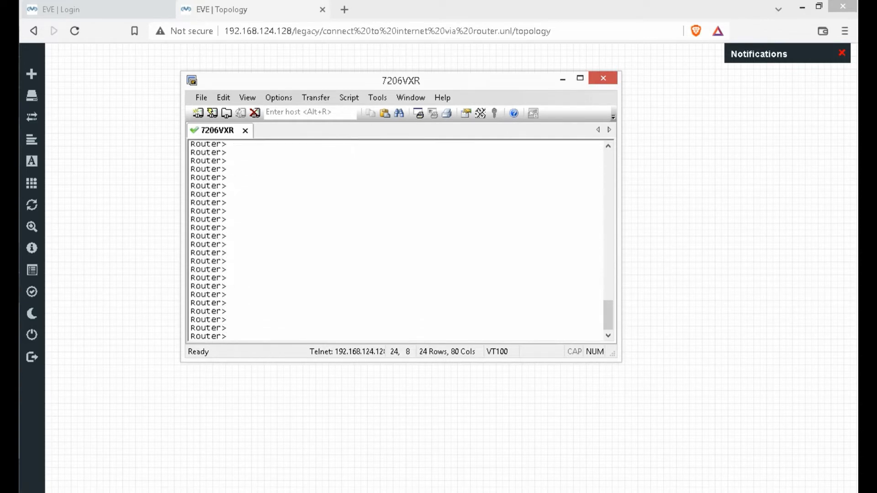
- Enter privileged mode and list interfaces with show ip inte br
{"action": "type", "text": "enabl"}
{"action": "type", "text": "e"}
{"action": "key", "text": "Return"}
{"action": "type", "text": "show ip inte "}
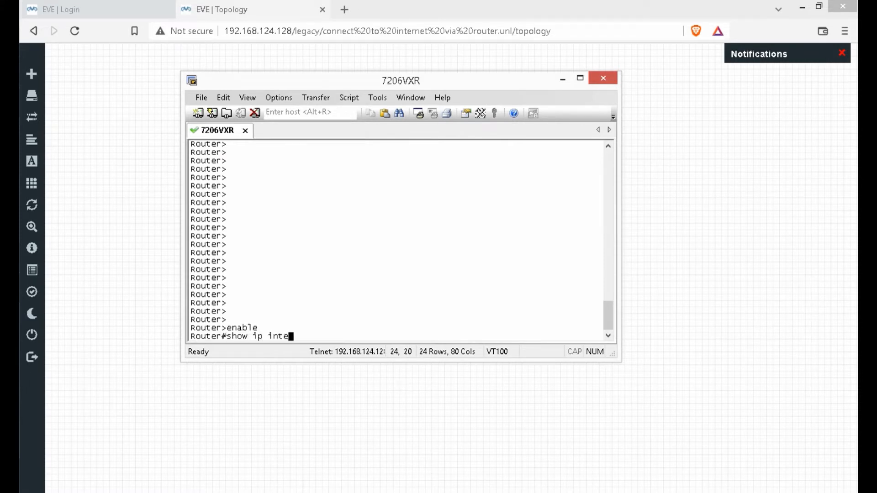
{"action": "type", "text": "br"}
{"action": "key", "text": "Return"}
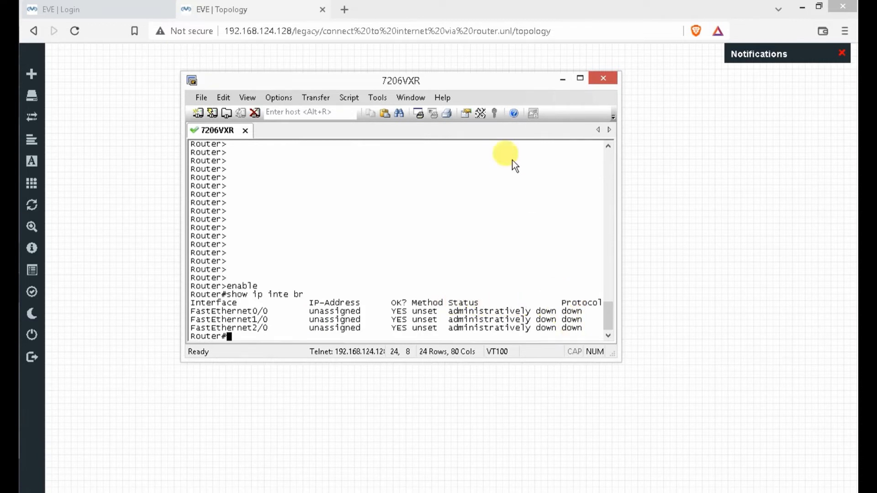
{"action": "left_click_drag", "start_coordinate": [470, 83], "coordinate": [459, 164]}
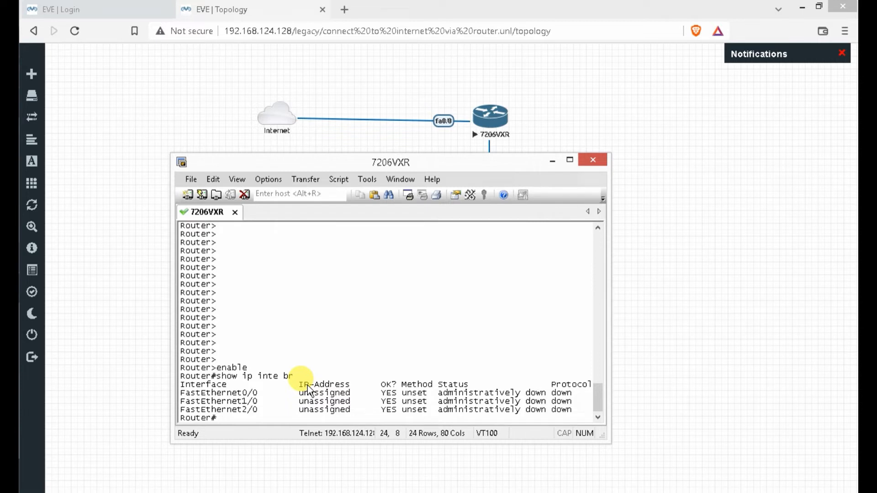
- Enter global configuration mode and check interface addresses with do show ip int br
{"action": "type", "text": "co"}
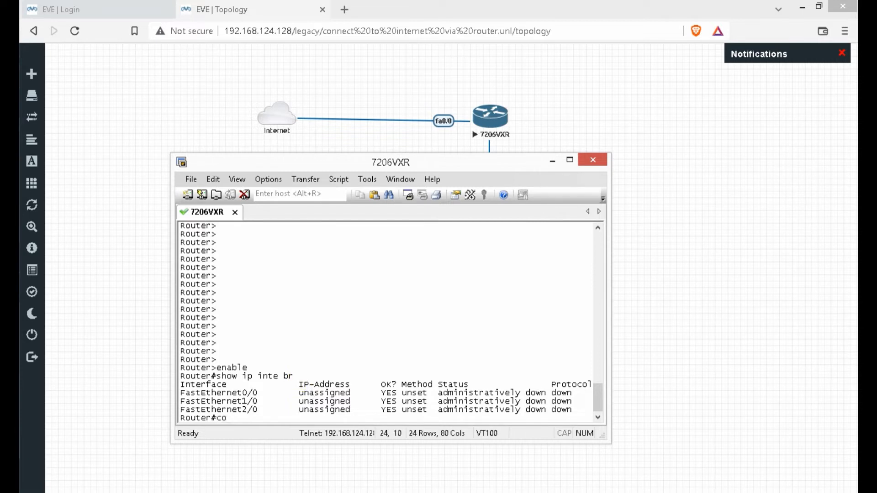
{"action": "type", "text": "nfg t"}
{"action": "key", "text": "Return"}
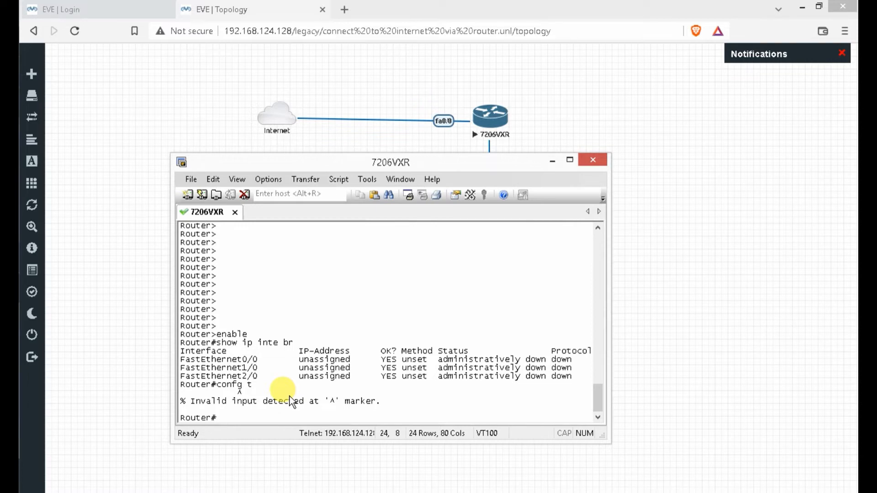
{"action": "type", "text": "confi"}
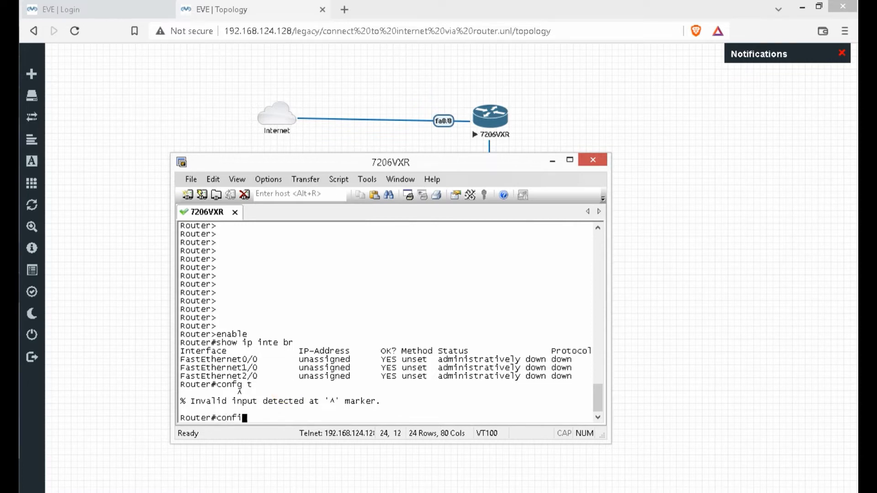
{"action": "type", "text": "g ter"}
{"action": "key", "text": "Tab"}
{"action": "key", "text": "Return"}
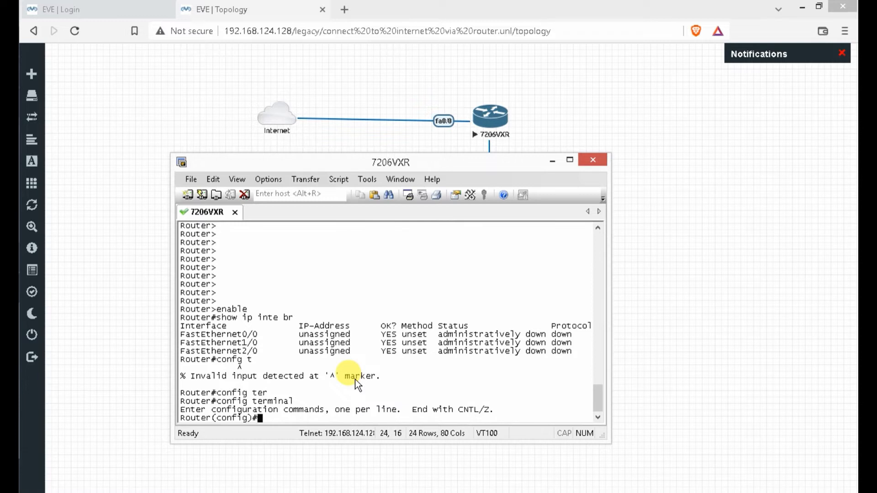
{"action": "type", "text": "do show i"}
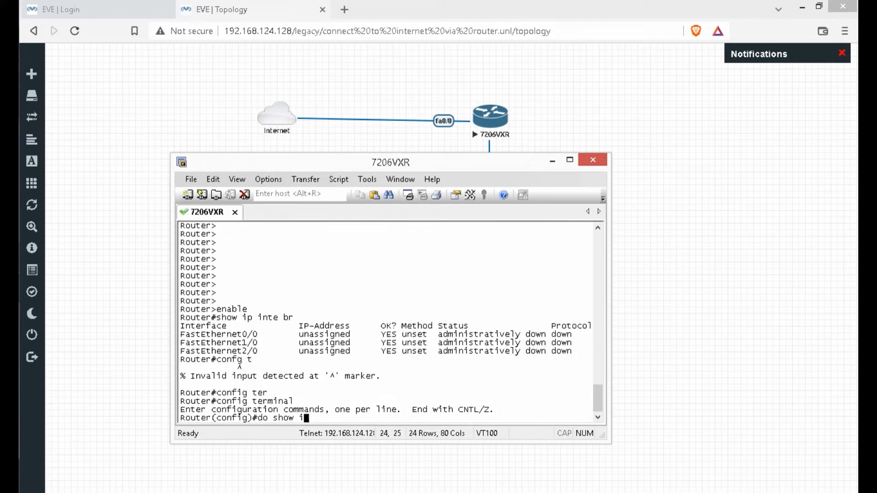
{"action": "type", "text": "p int br"}
{"action": "key", "text": "Return"}
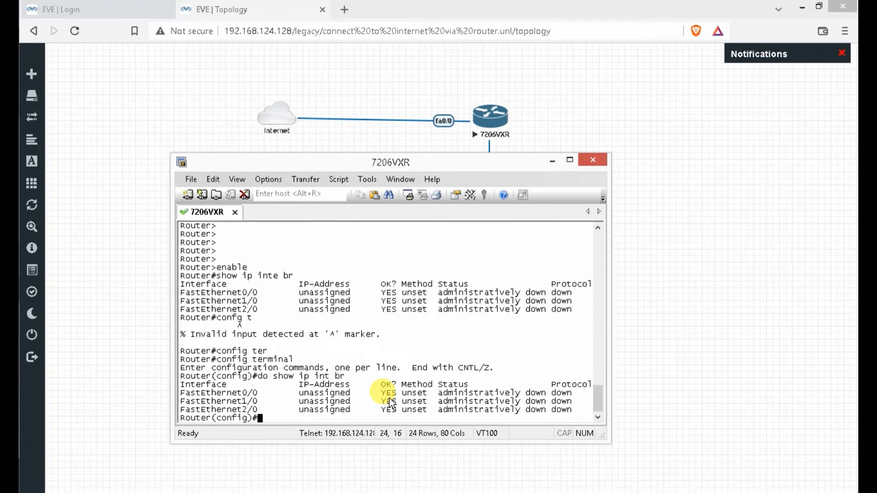
- Enter interface configuration for FastEthernet0/0
{"action": "type", "text": "inter"}
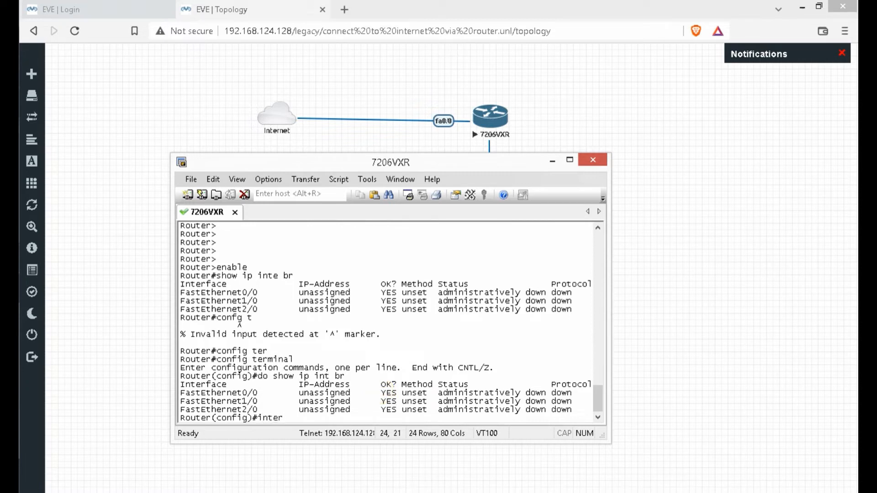
{"action": "key", "text": "Tab"}
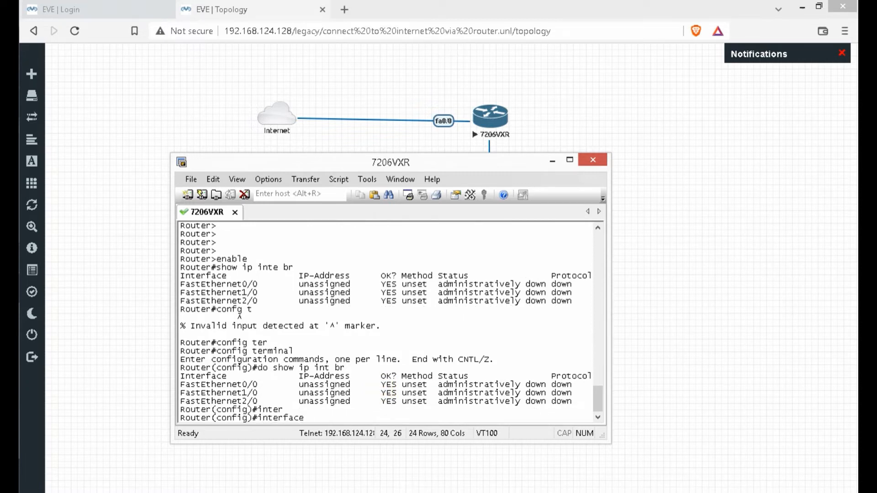
{"action": "type", "text": "fast"}
{"action": "key", "text": "Tab"}
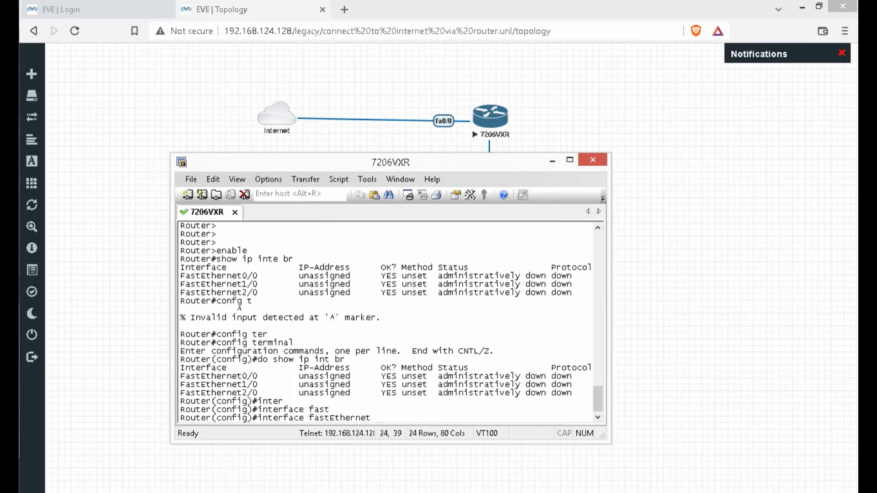
{"action": "type", "text": "0/0"}
{"action": "key", "text": "Return"}
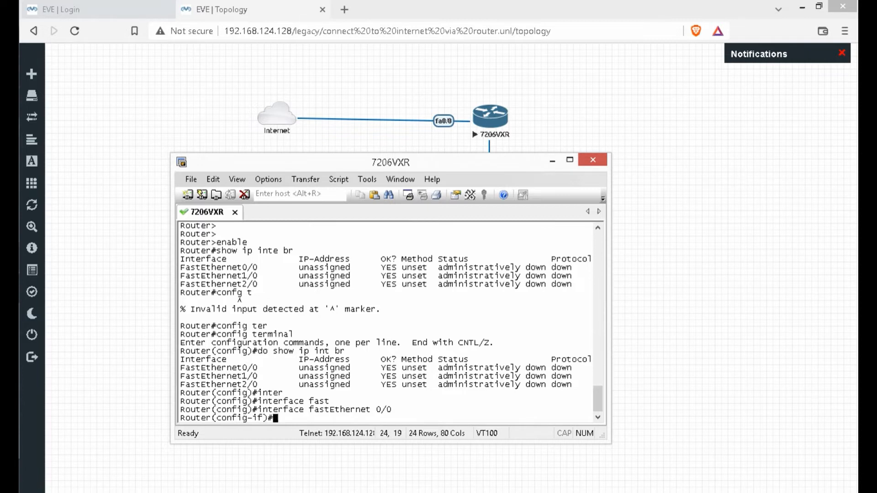
- Configure FastEthernet0/0 to get its address via ip address dhcp
{"action": "type", "text": "add"}
{"action": "key", "text": "BackSpace"}
{"action": "key", "text": "BackSpace"}
{"action": "key", "text": "BackSpace"}
{"action": "type", "text": "ip as"}
{"action": "key", "text": "BackSpace"}
{"action": "type", "text": "dd"}
{"action": "key", "text": "Tab"}
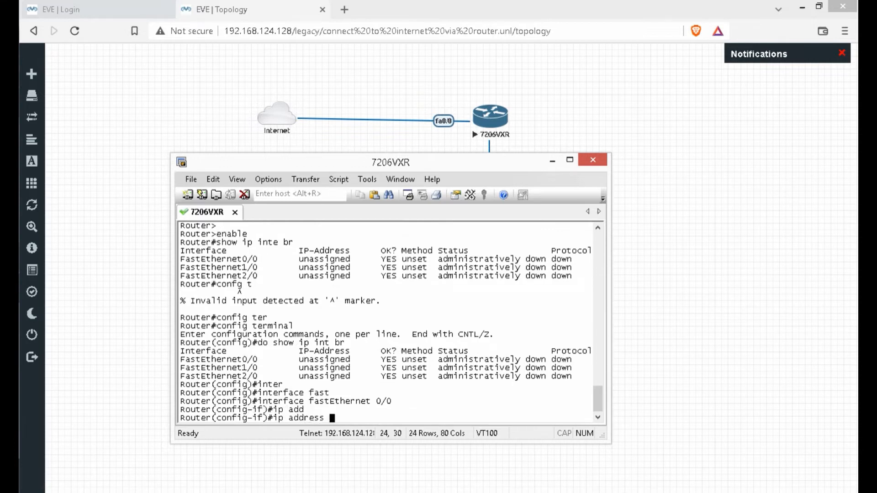
{"action": "type", "text": "dhcp"}
{"action": "key", "text": "Return"}
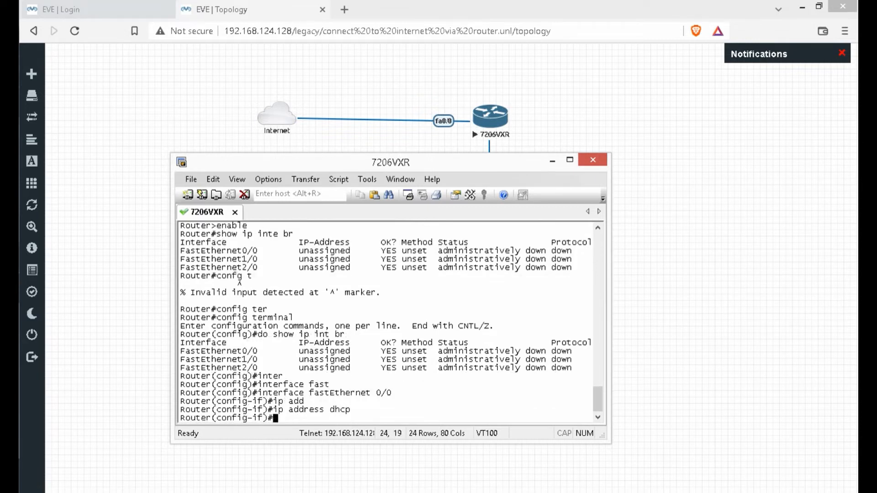
- Bring FastEthernet0/0 up with no shutdown and exit interface mode
{"action": "type", "text": "no shut"}
{"action": "key", "text": "Tab"}
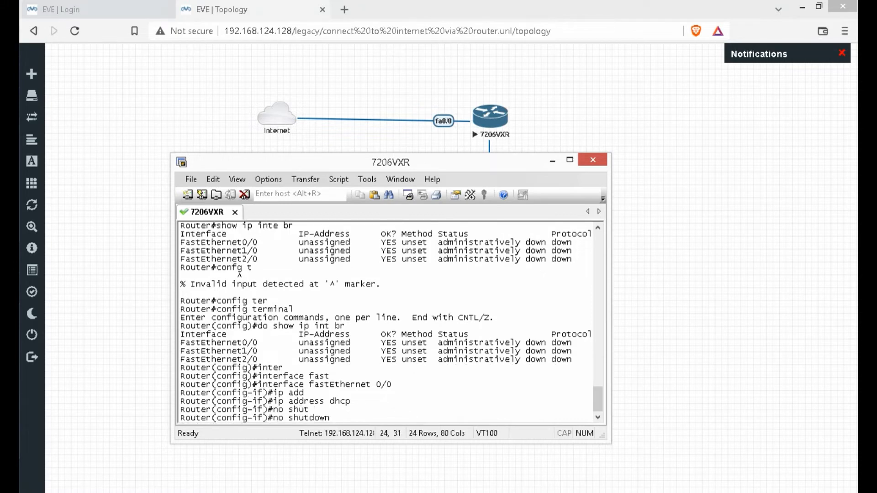
{"action": "key", "text": "Return"}
{"action": "type", "text": "exit"}
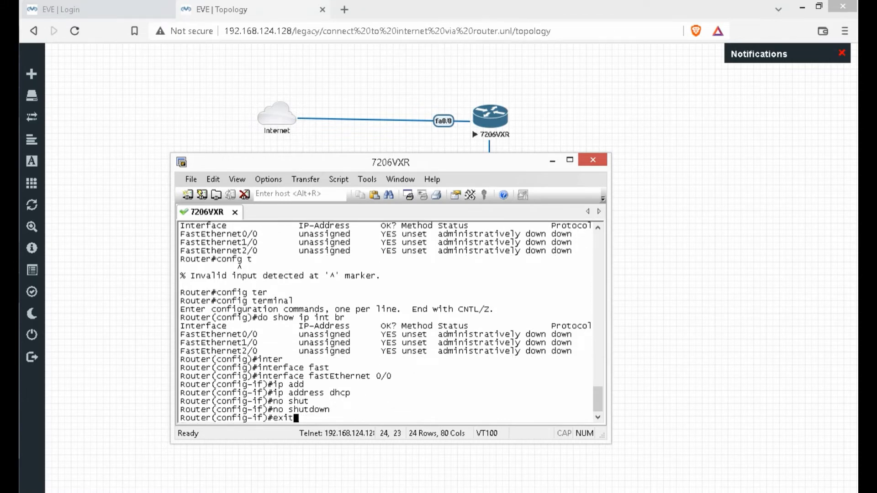
{"action": "key", "text": "Return"}
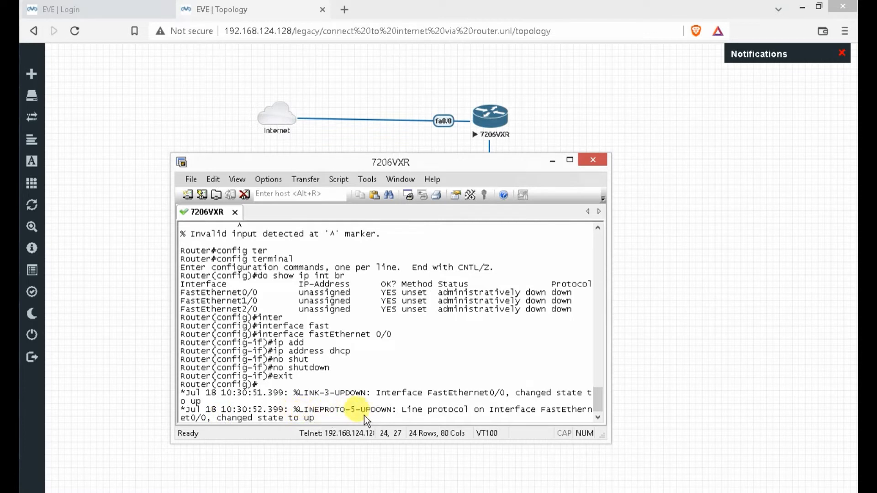
{"action": "key", "text": "Return"}
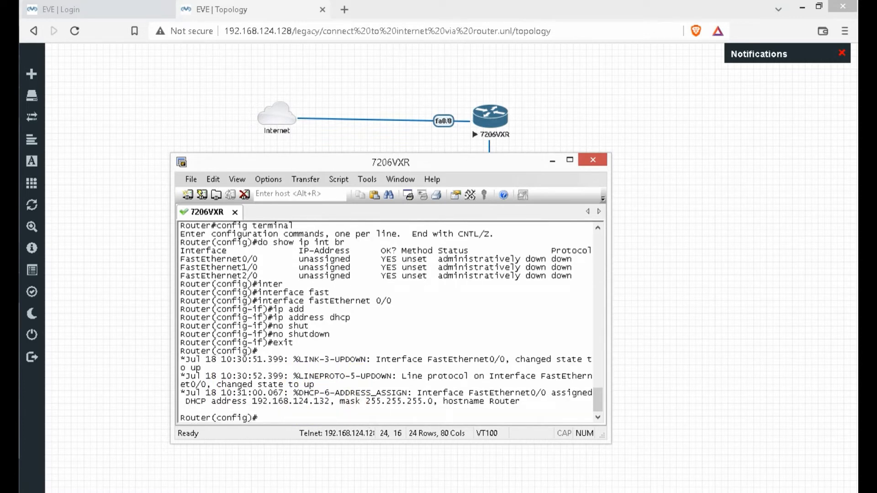
{"action": "type", "text": "do show "}
{"action": "type", "text": "ip inte"}
{"action": "type", "text": " br"}
- List the interfaces, select the address 192.168.124.132, and add a text object to the canvas
{"action": "key", "text": "Return"}
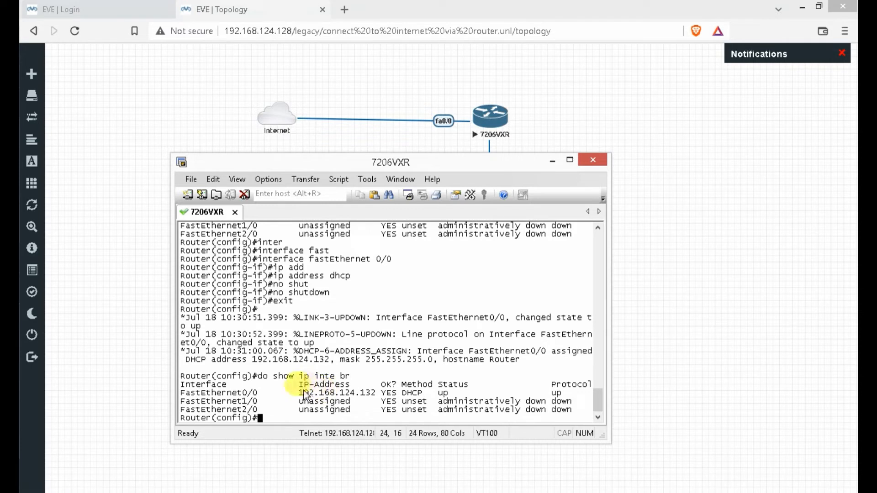
{"action": "left_click_drag", "start_coordinate": [304, 394], "coordinate": [374, 394]}
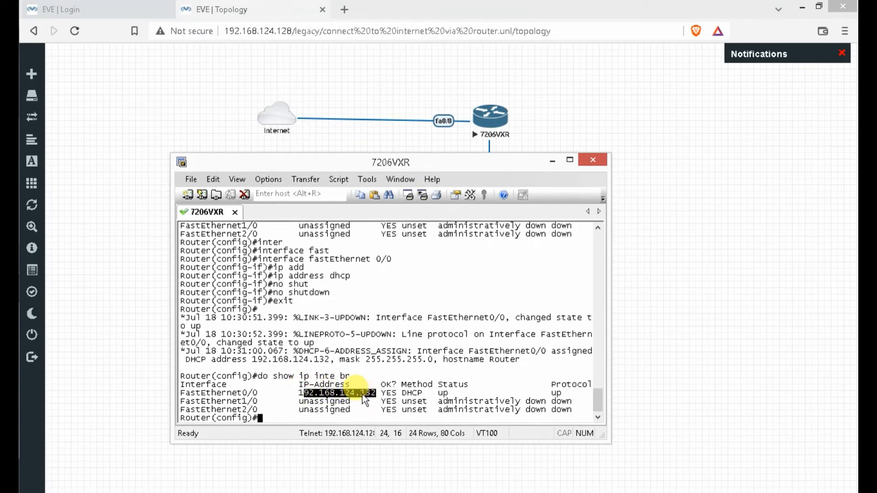
{"action": "left_click", "coordinate": [439, 91]}
{"action": "right_click", "coordinate": [439, 91]}
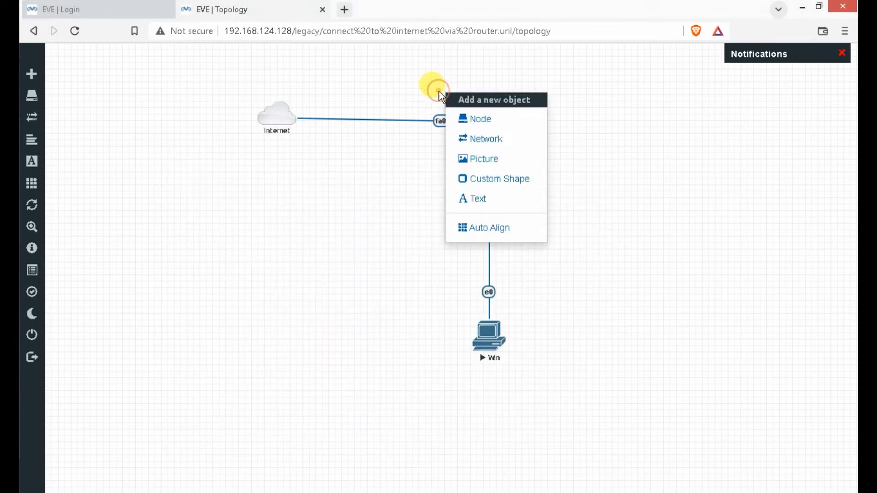
{"action": "left_click", "coordinate": [474, 199]}
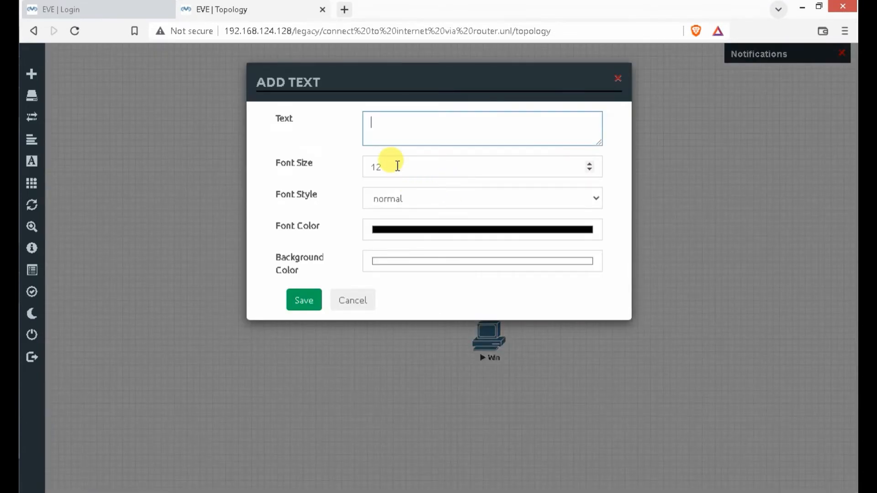
- Save the label 192.168.124.132/255.255.255.0 and place it above the fa0/0 link
{"action": "type", "text": "192.168."}
{"action": "key", "text": "alt+Tab"}
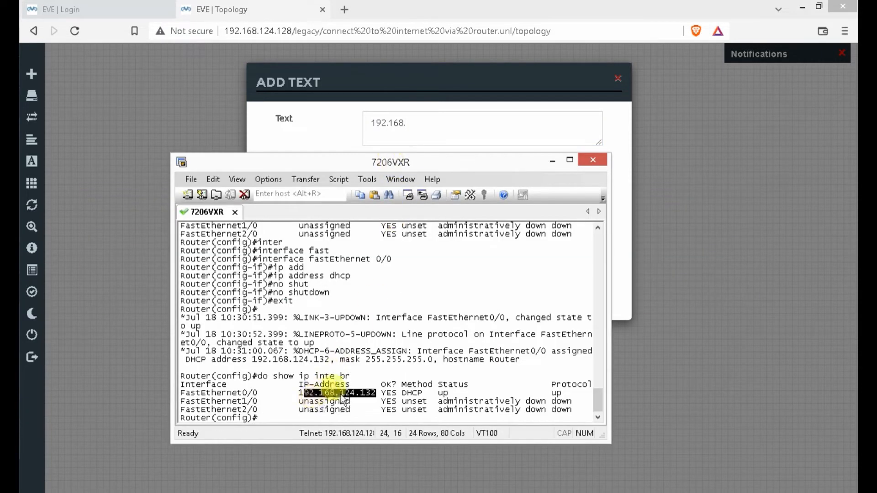
{"action": "key", "text": "alt+Tab"}
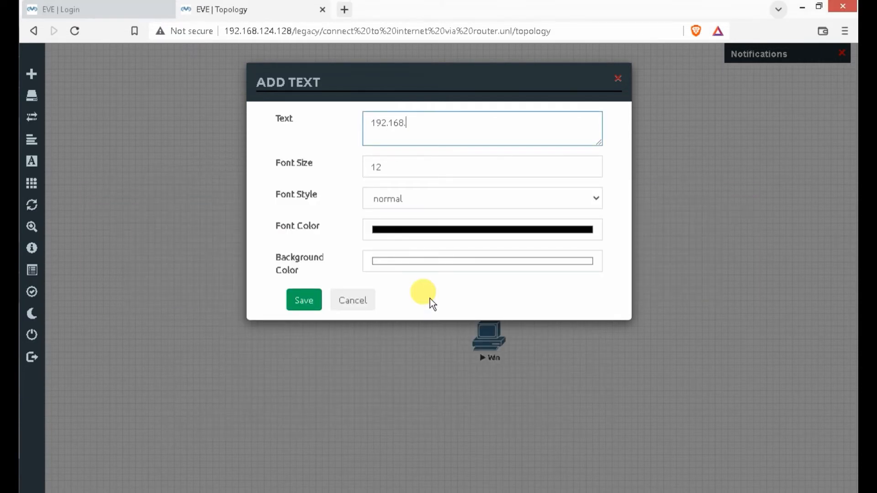
{"action": "type", "text": "124.132"}
{"action": "key", "text": "alt+Tab"}
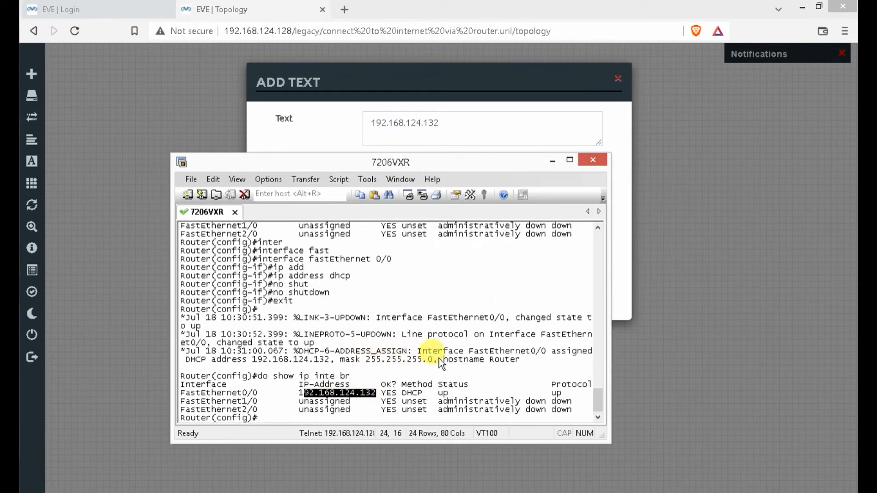
{"action": "key", "text": "alt+Tab"}
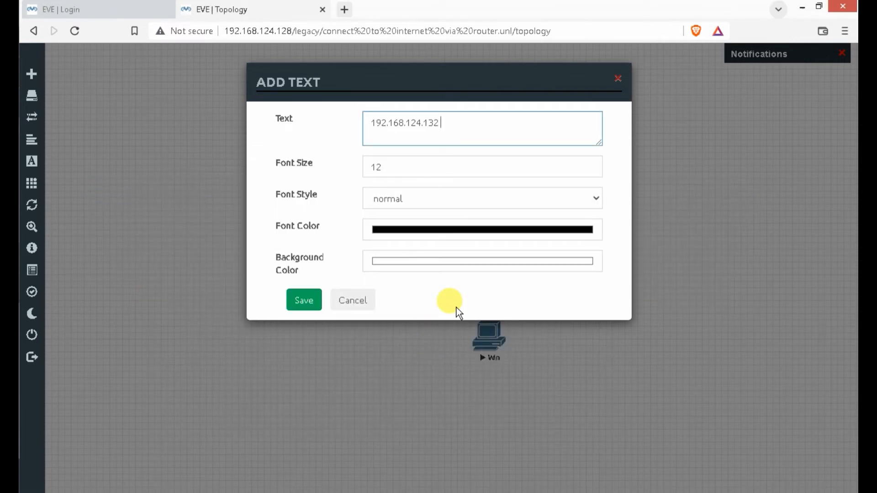
{"action": "type", "text": "255."}
{"action": "type", "text": "255.255.255"}
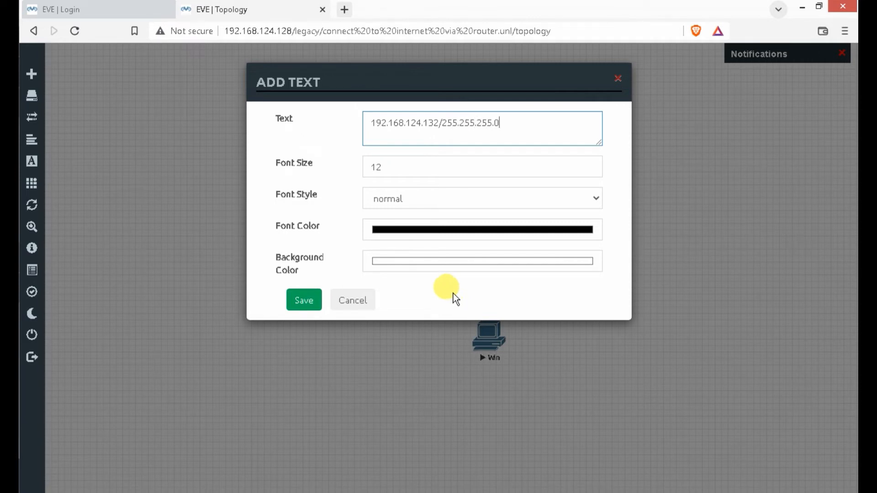
{"action": "left_click", "coordinate": [303, 303]}
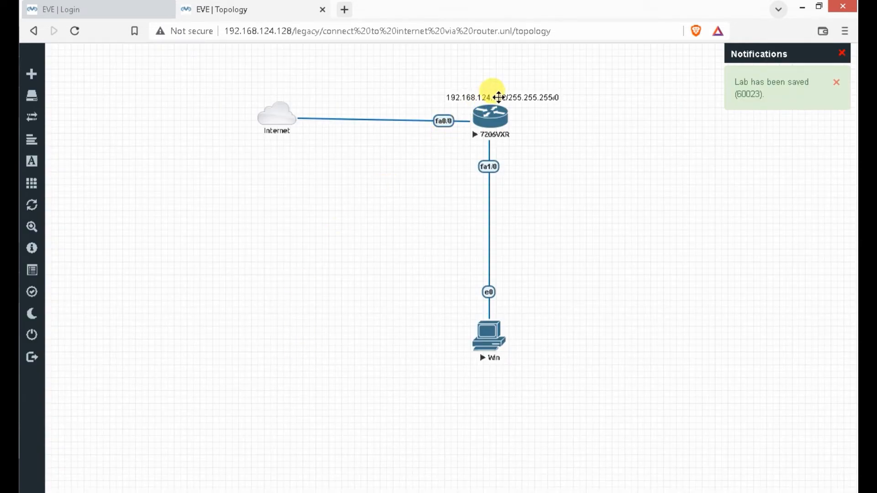
{"action": "left_click_drag", "start_coordinate": [499, 94], "coordinate": [412, 104]}
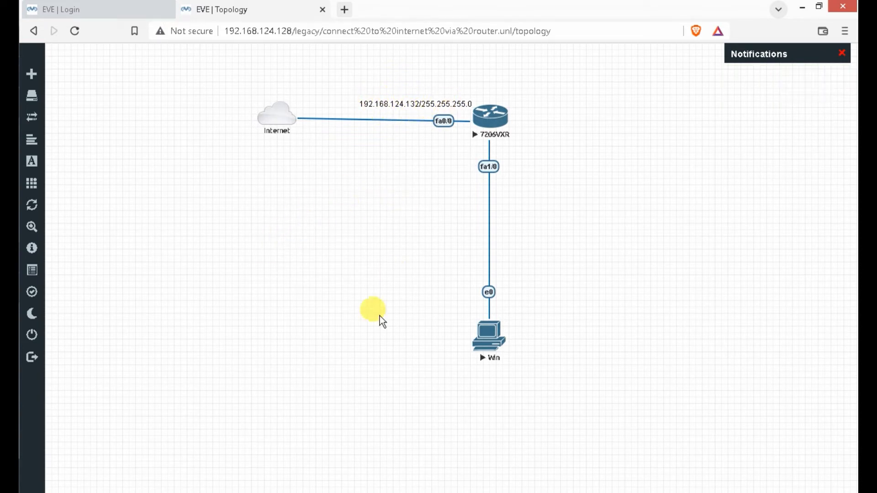
{"action": "left_click", "coordinate": [10, 282]}
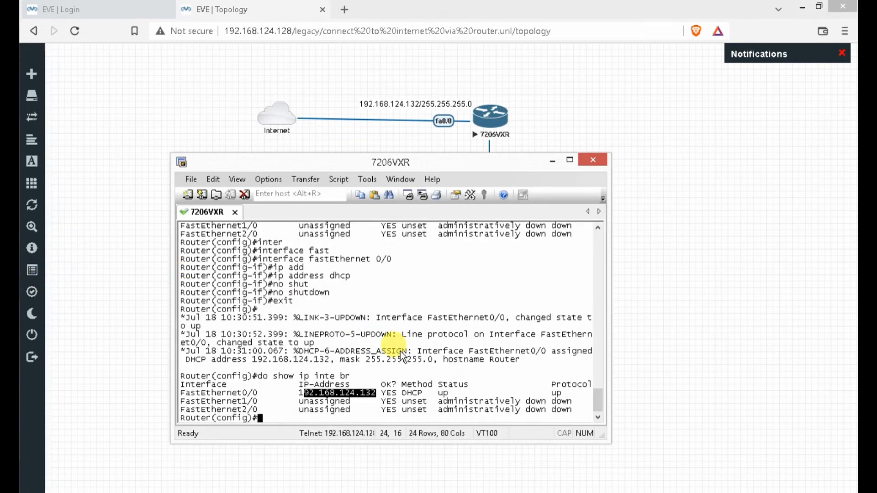
- Ping 8.8.8.8 from configuration mode with do ping
{"action": "left_click", "coordinate": [571, 160]}
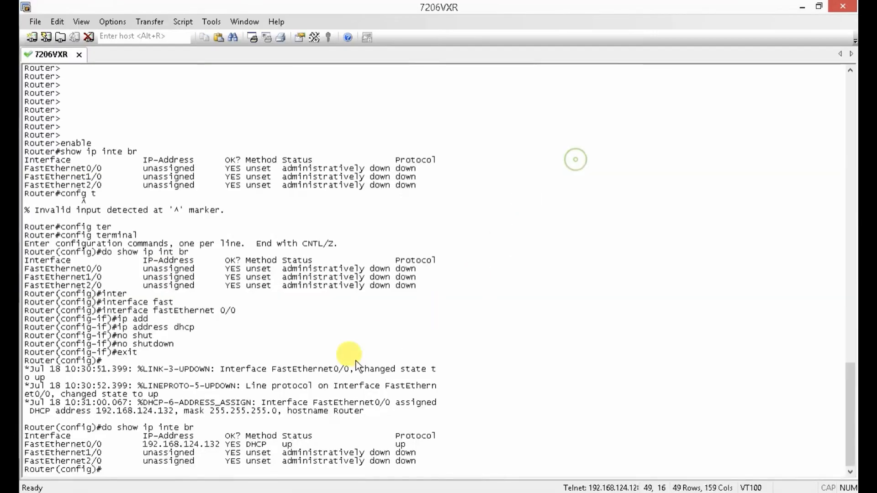
{"action": "type", "text": "ping "}
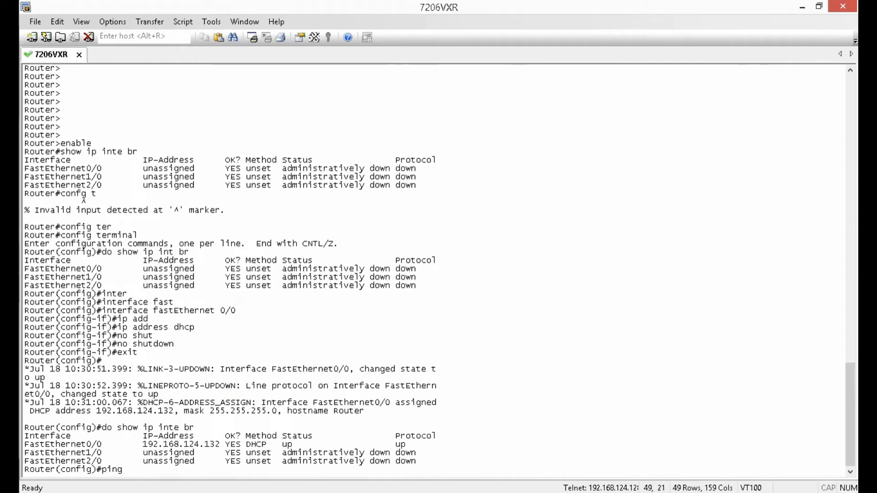
{"action": "type", "text": "8.8.8.8"}
{"action": "key", "text": "Return"}
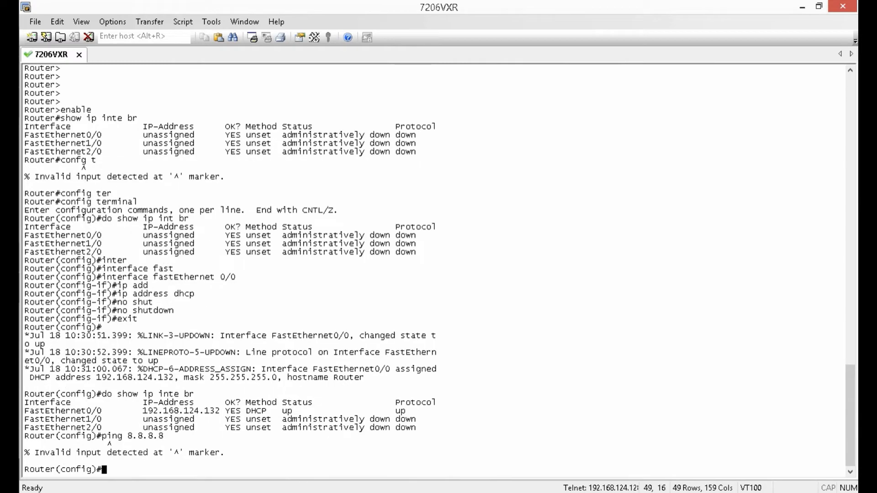
{"action": "type", "text": "do 8.8.8.8"}
{"action": "key", "text": "Return"}
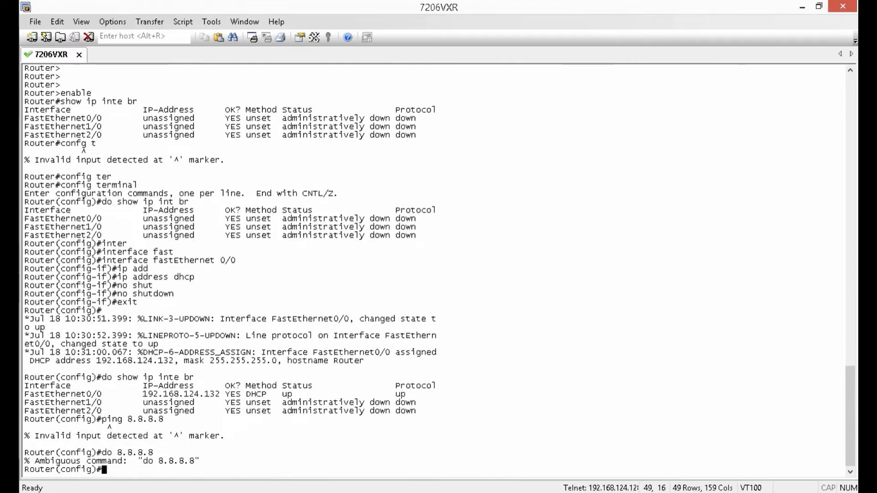
{"action": "type", "text": "do ping 8.8.8."}
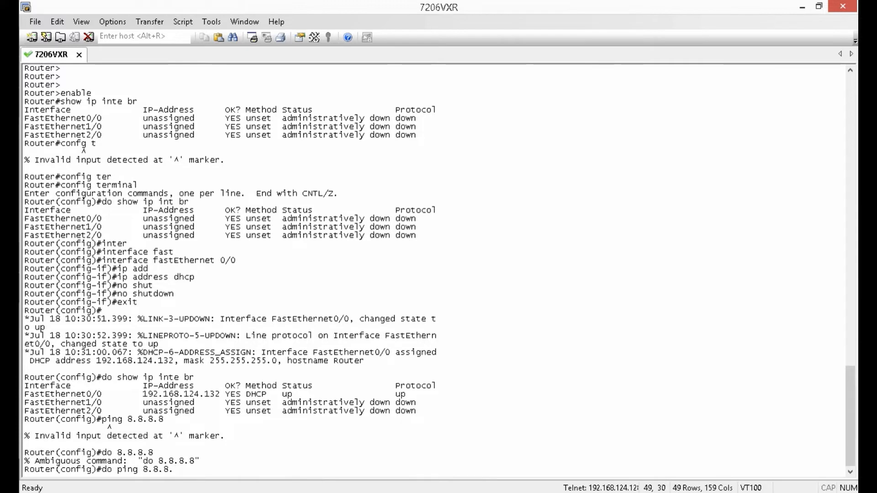
{"action": "type", "text": "8"}
{"action": "key", "text": "Return"}
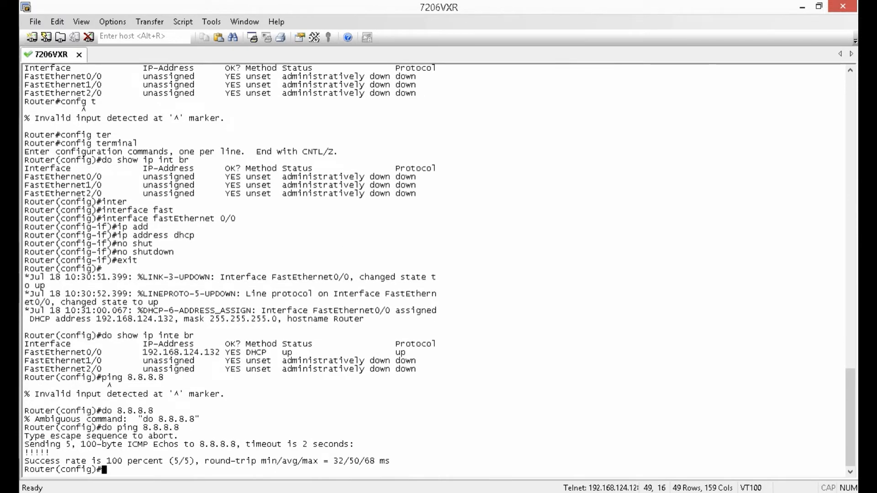
{"action": "type", "text": "do ping www.google."}
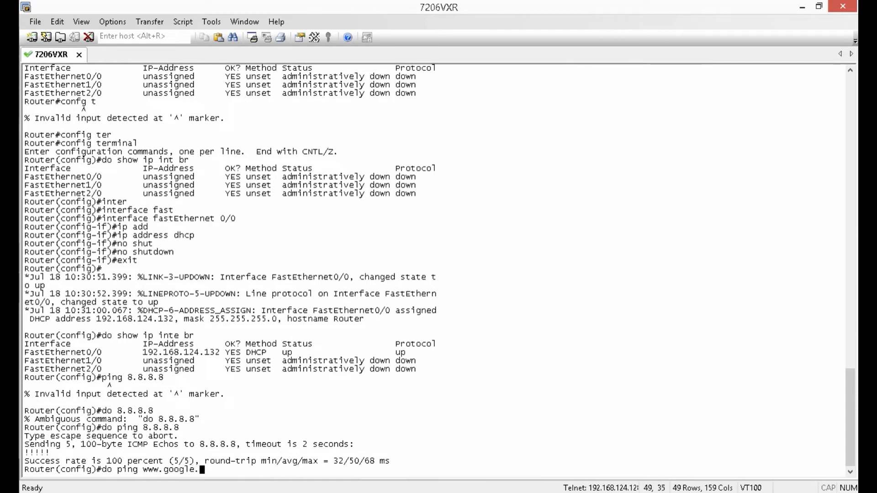
{"action": "type", "text": "com"}
{"action": "key", "text": "Return"}
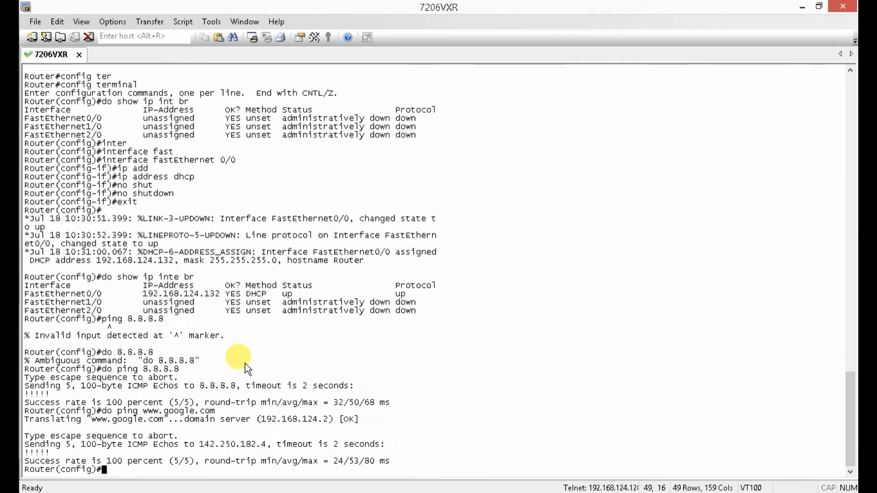
{"action": "type", "text": "exit"}
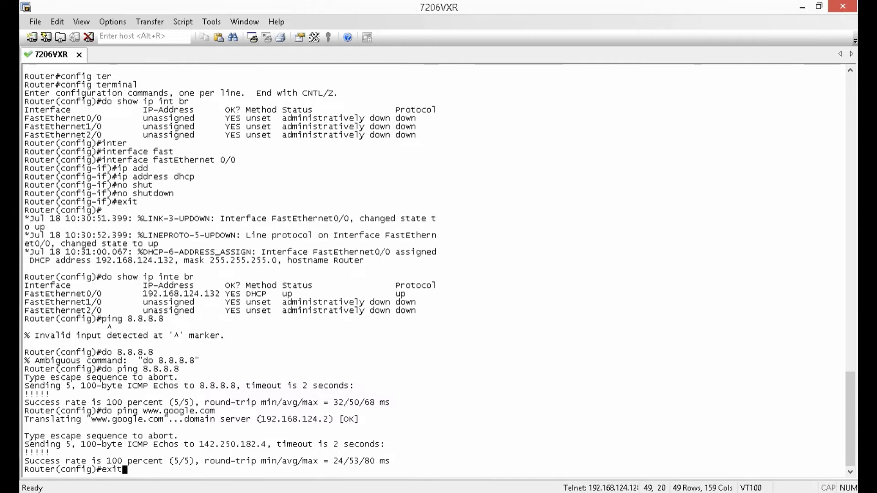
{"action": "key", "text": "Return"}
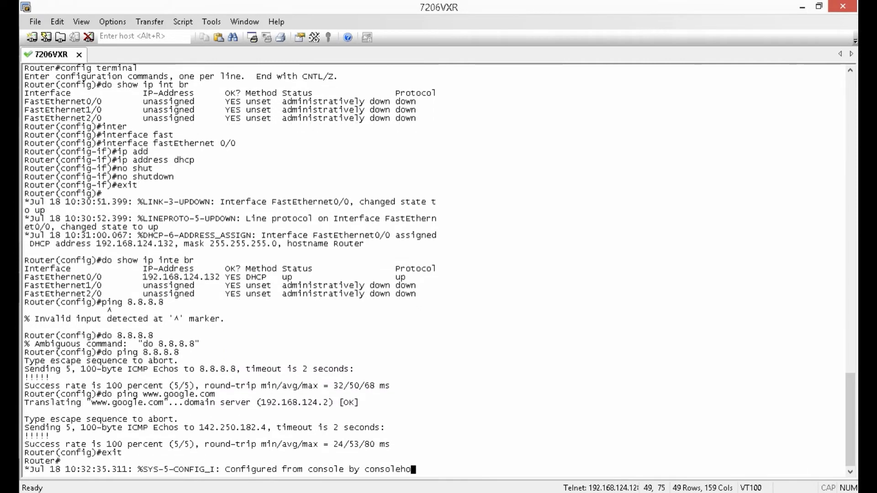
- Enter global configuration mode with config t
{"action": "key", "text": "Return"}
{"action": "key", "text": "Return"}
{"action": "key", "text": "Return"}
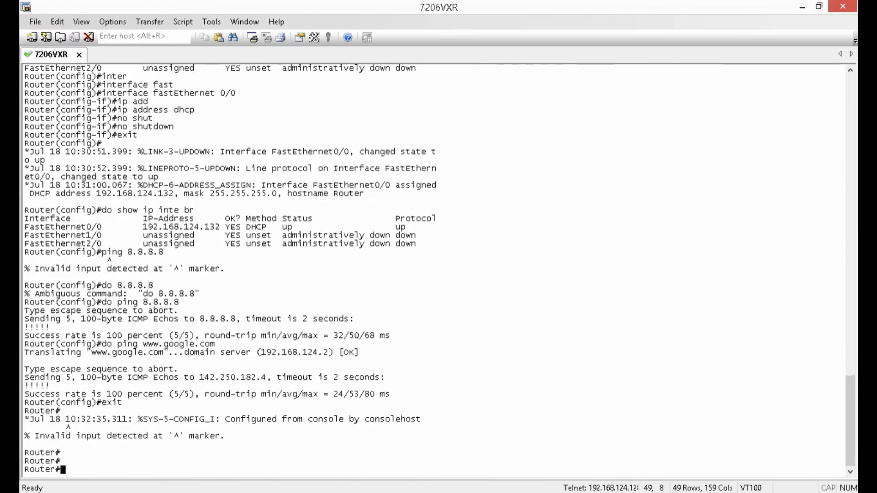
{"action": "type", "text": "hostn"}
{"action": "key", "text": "Tab"}
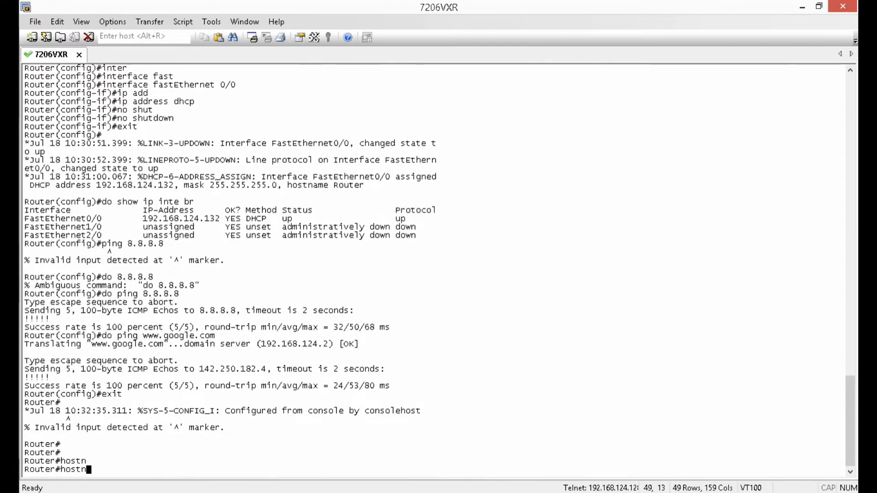
{"action": "key", "text": "BackSpace"}
{"action": "key", "text": "BackSpace"}
{"action": "key", "text": "BackSpace"}
{"action": "key", "text": "BackSpace"}
{"action": "type", "text": "confu"}
{"action": "key", "text": "BackSpace"}
{"action": "type", "text": "ig t"}
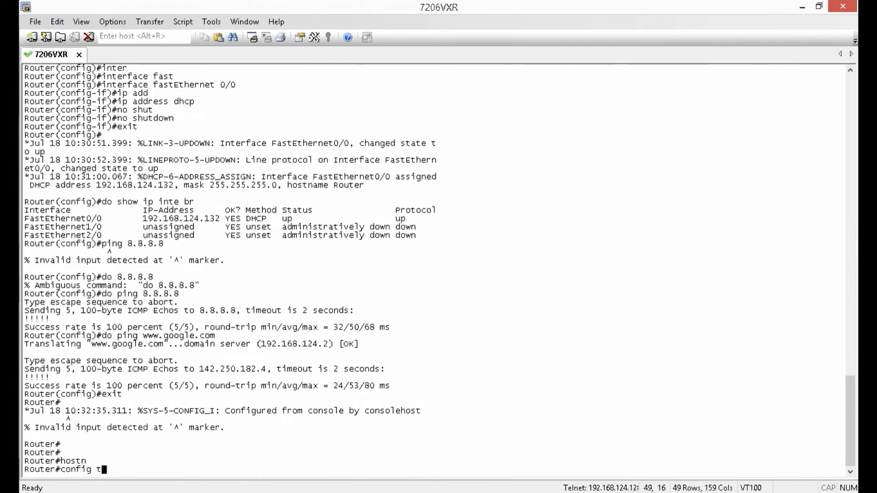
{"action": "key", "text": "Return"}
- Set the router's hostname to Internet-Router and begin a do copy running-config
{"action": "type", "text": "host"}
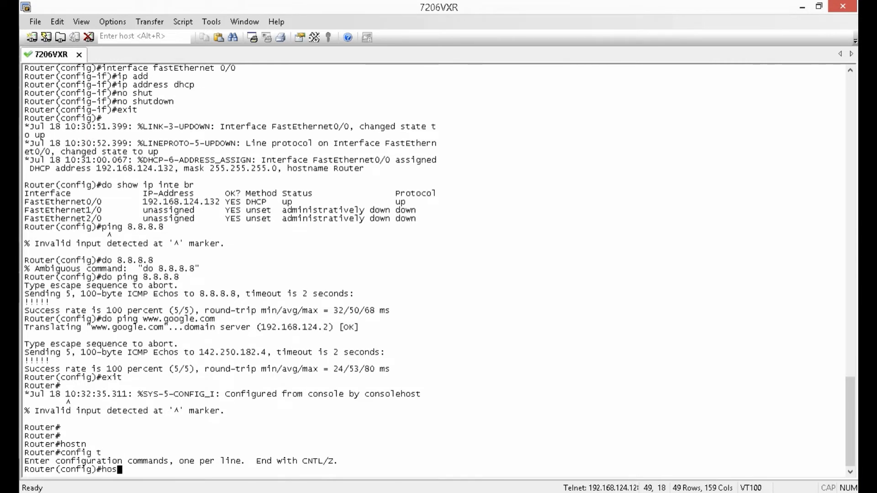
{"action": "key", "text": "Tab"}
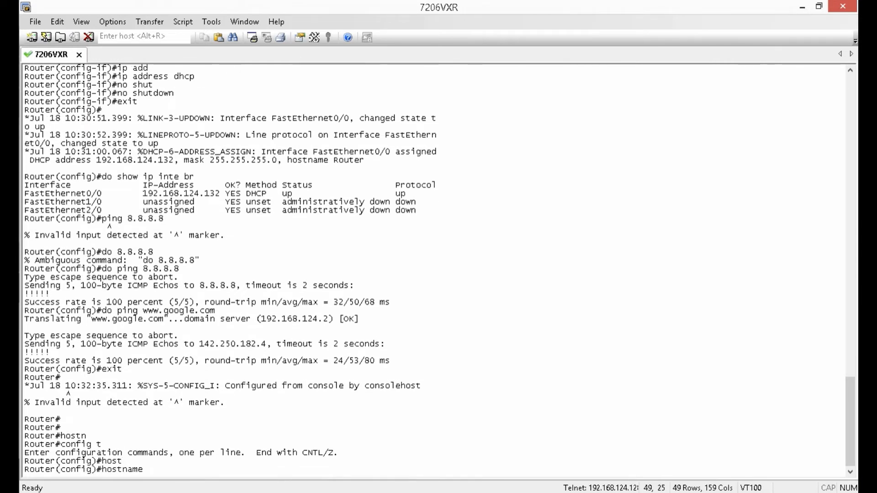
{"action": "type", "text": "Internet-Router"}
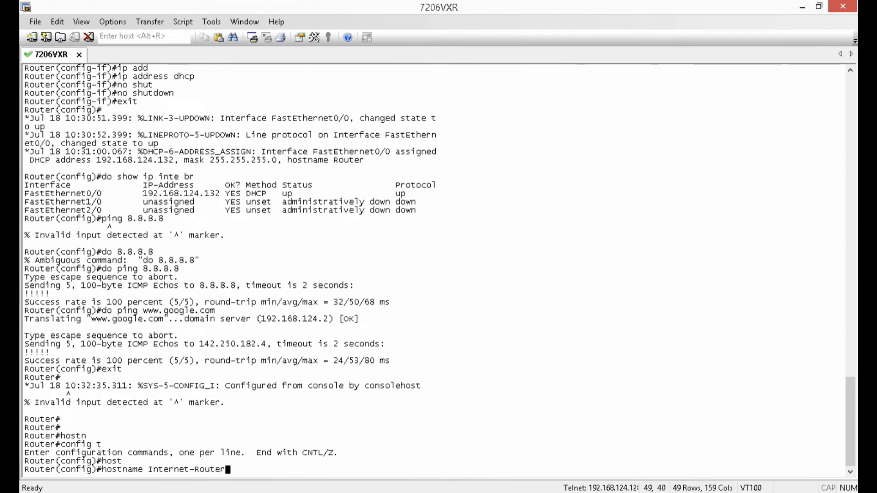
{"action": "key", "text": "Return"}
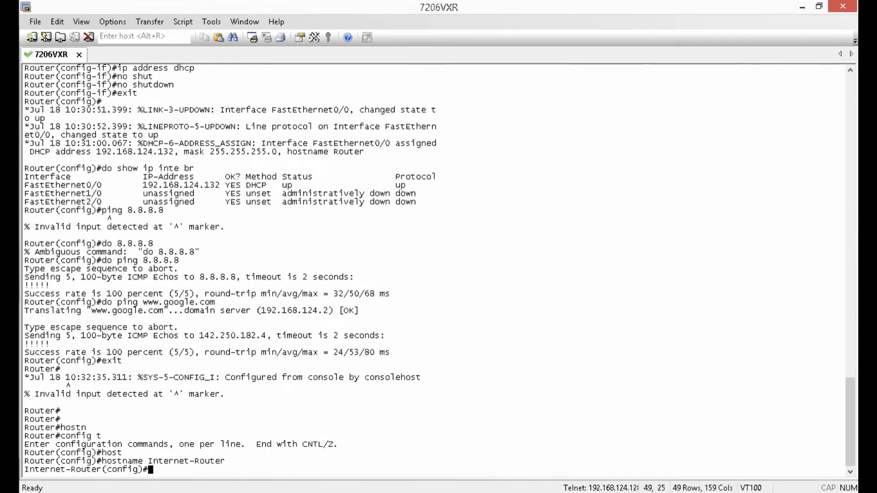
{"action": "type", "text": "do copy run"}
{"action": "key", "text": "Tab"}
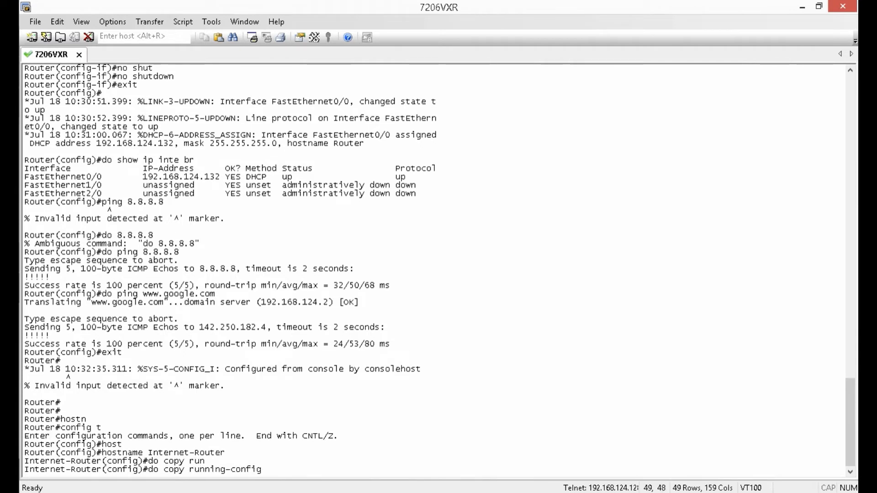
- Save the running-config to startup-config with the default file name
{"action": "type", "text": "star"}
{"action": "key", "text": "Tab"}
{"action": "key", "text": "Return"}
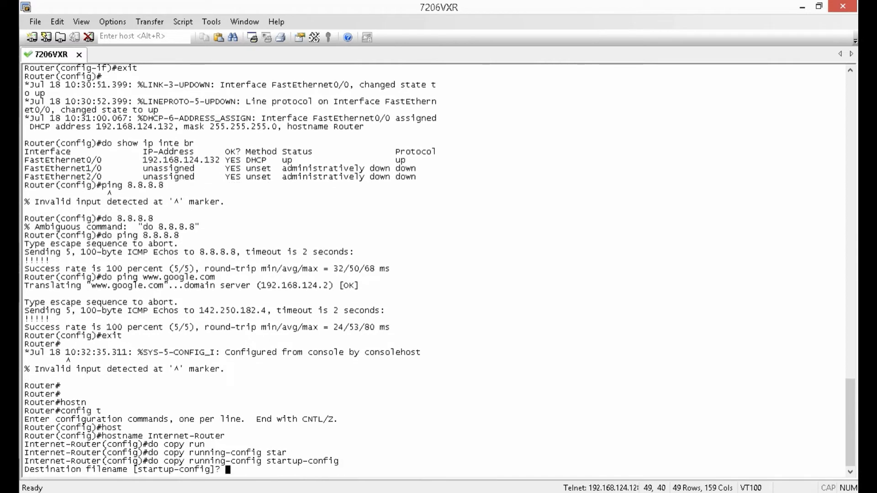
{"action": "key", "text": "Return"}
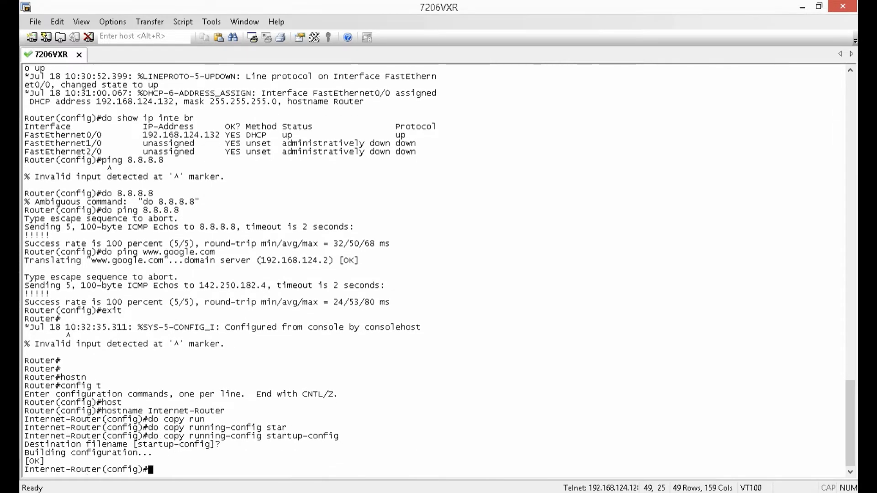
- Copy startup-config back into running-config, accepting the default name
{"action": "type", "text": "do copy"}
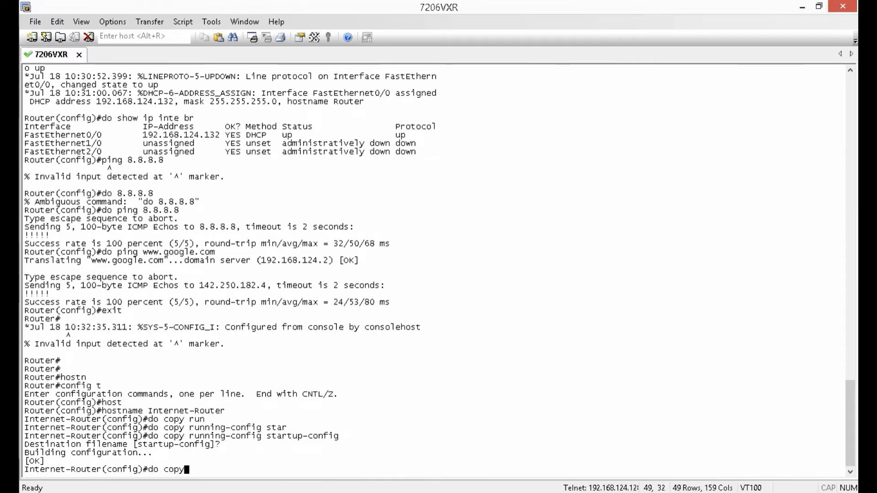
{"action": "key", "text": "Tab"}
{"action": "type", "text": "star"}
{"action": "key", "text": "Tab"}
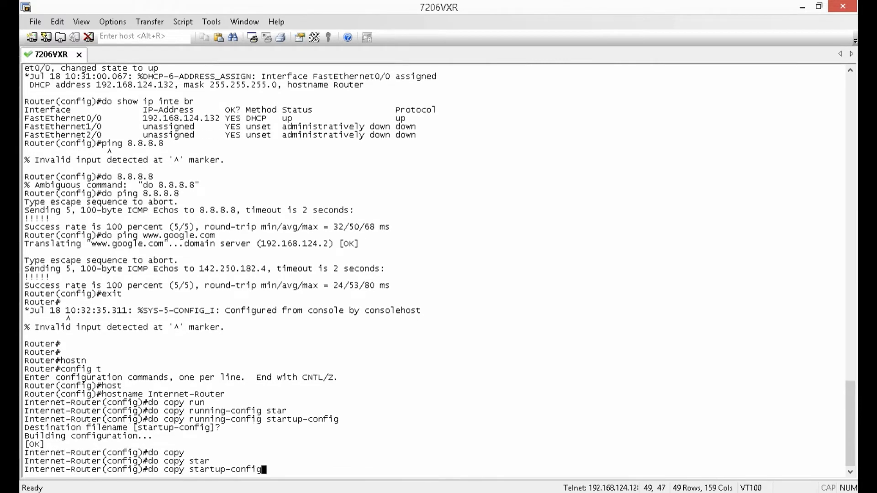
{"action": "type", "text": "run"}
{"action": "key", "text": "Tab"}
{"action": "key", "text": "Return"}
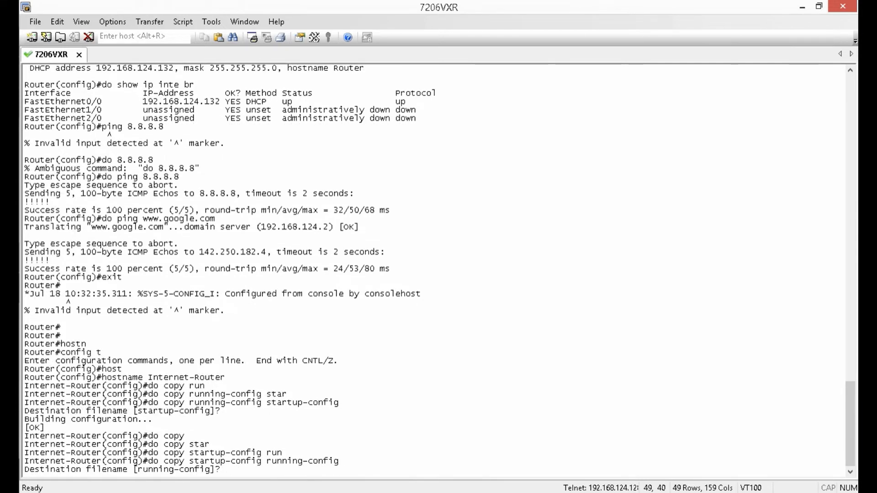
{"action": "key", "text": "Return"}
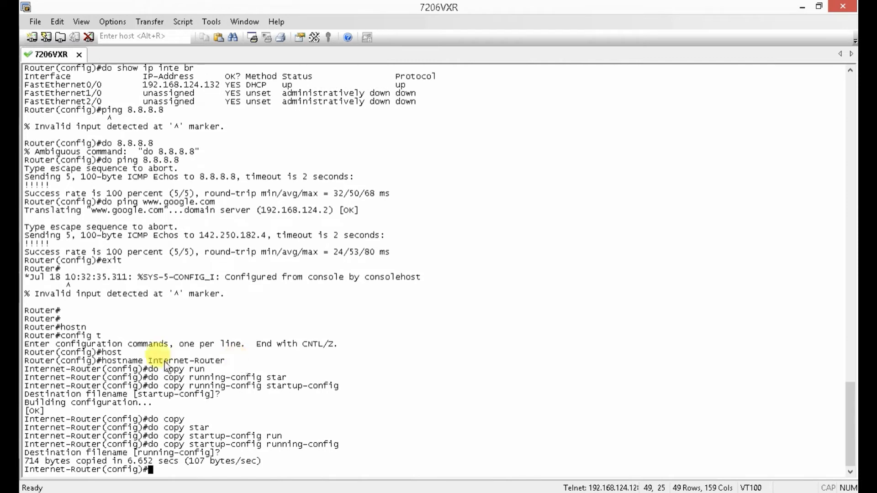
- Minimize SecureCRT and nudge the Win node slightly up and right on the canvas
{"action": "left_click", "coordinate": [803, 7]}
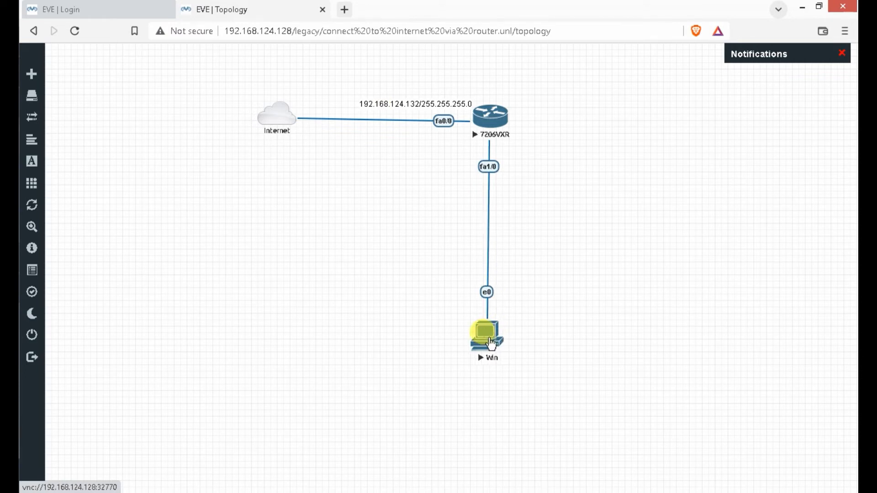
{"action": "mouse_move", "coordinate": [492, 343]}
{"action": "left_mouse_down"}
{"action": "mouse_move", "coordinate": [512, 334]}
{"action": "mouse_move", "coordinate": [498, 330]}
{"action": "left_mouse_up"}
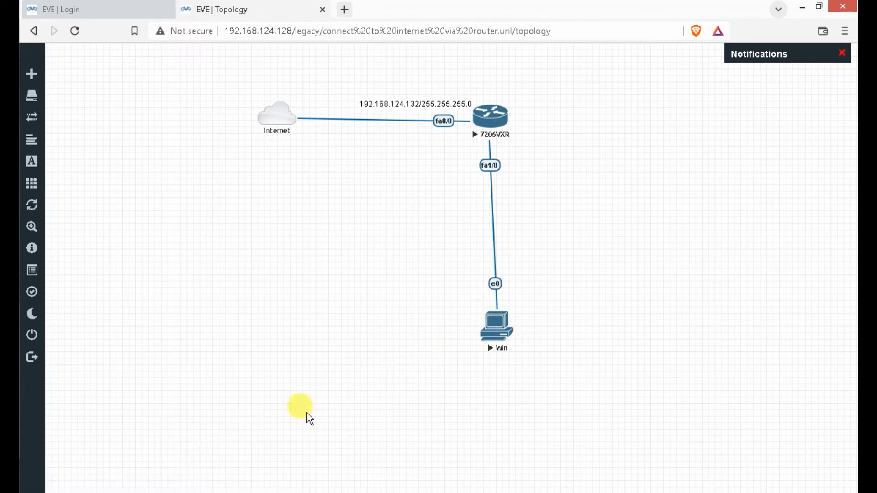
{"action": "left_click", "coordinate": [494, 328]}
{"action": "left_click", "coordinate": [149, 269]}
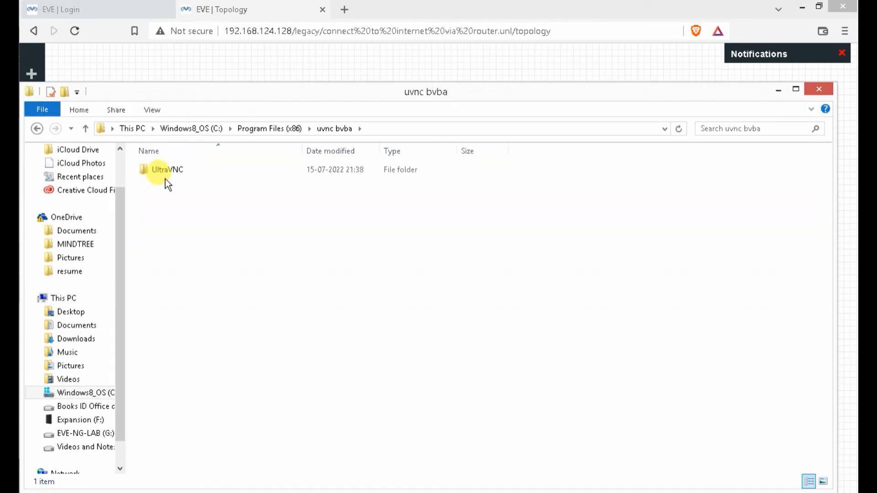
{"action": "double_click", "coordinate": [160, 171]}
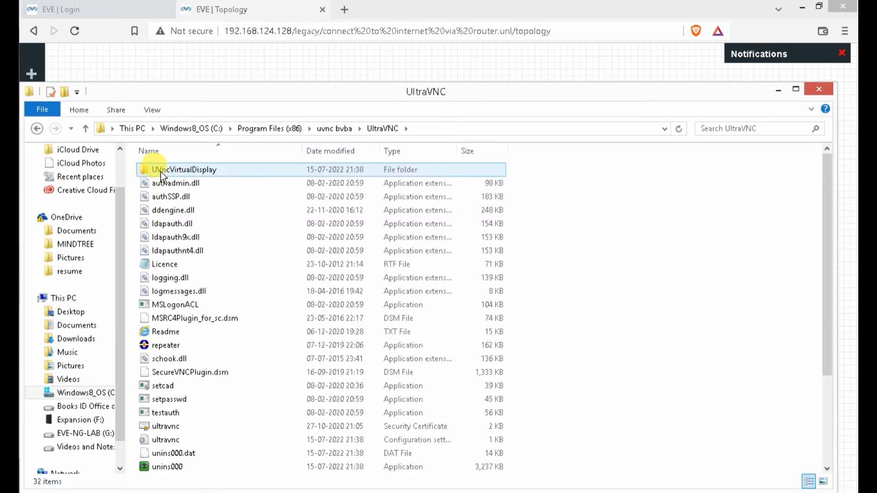
{"action": "scroll", "coordinate": [245, 338], "scroll_direction": "down", "scroll_amount": 3}
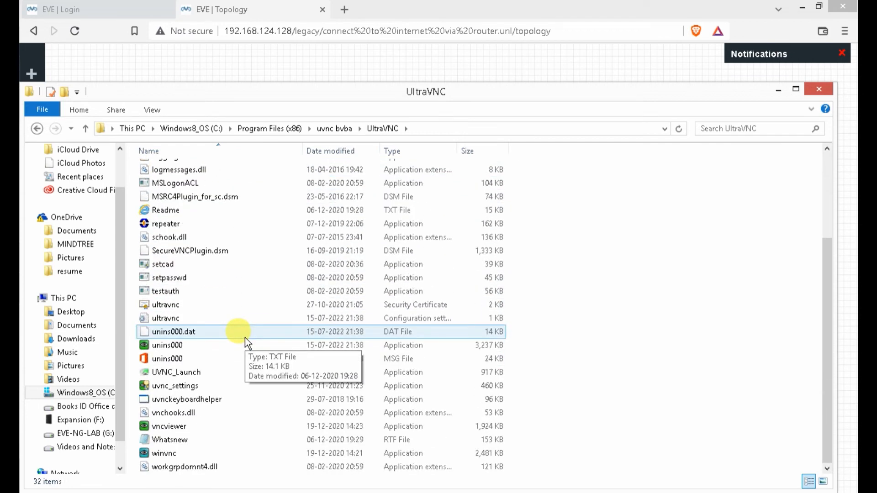
{"action": "left_click", "coordinate": [181, 427]}
{"action": "right_click", "coordinate": [182, 428]}
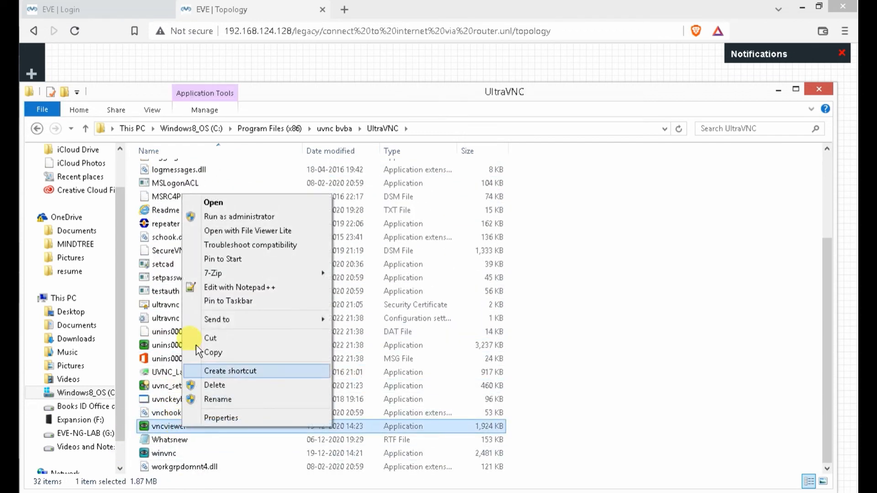
{"action": "left_click", "coordinate": [241, 203]}
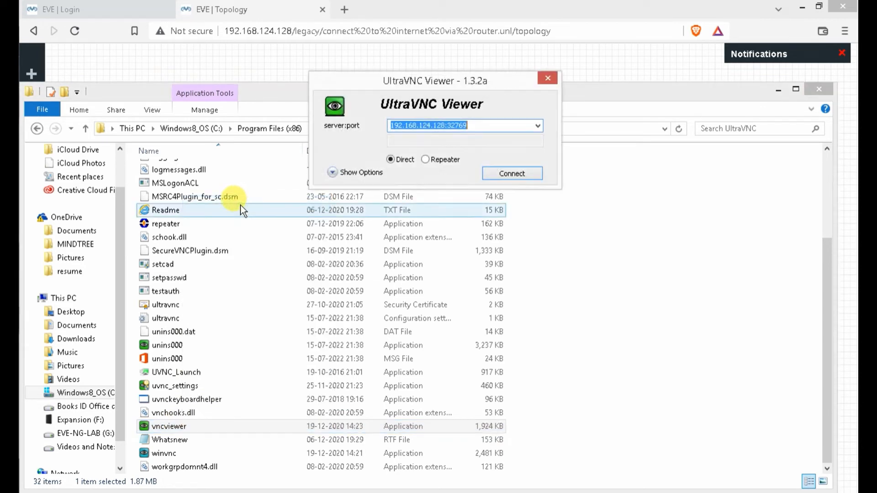
{"action": "left_click", "coordinate": [501, 125]}
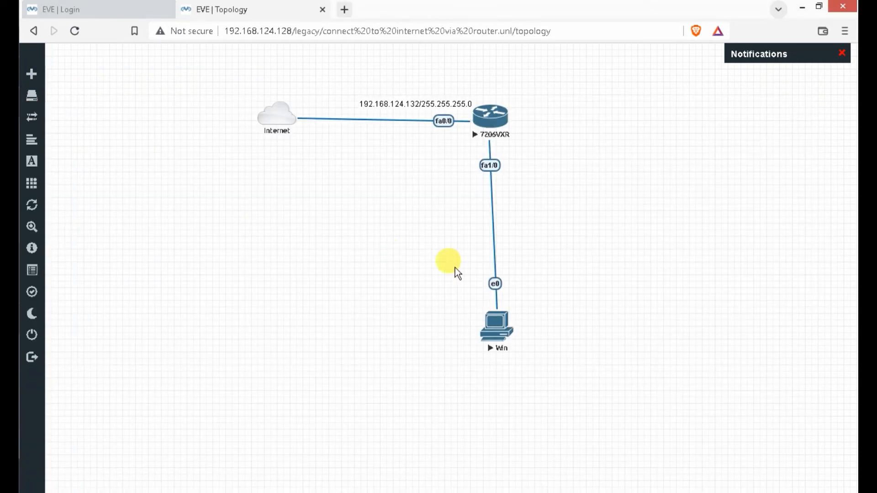
- Connect UltraVNC Viewer to the Win node's console on port 32770
{"action": "left_click", "coordinate": [497, 322]}
{"action": "left_click", "coordinate": [485, 125]}
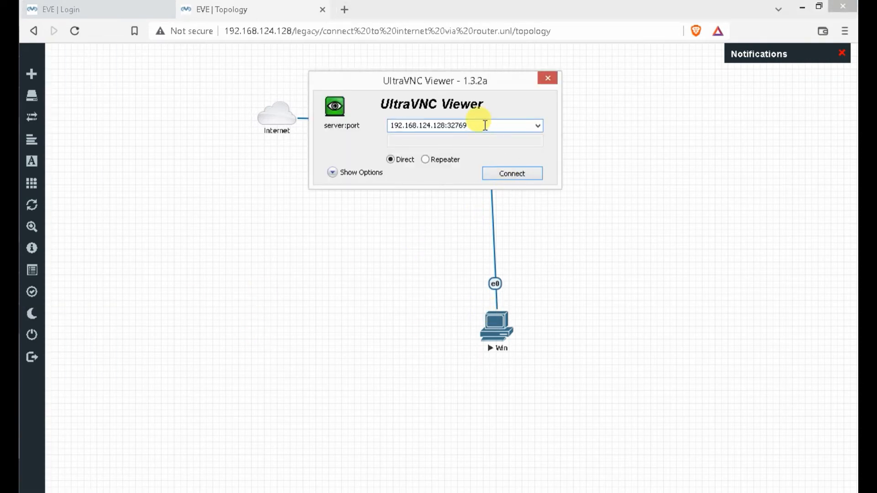
{"action": "key", "text": "BackSpace"}
{"action": "type", "text": "70"}
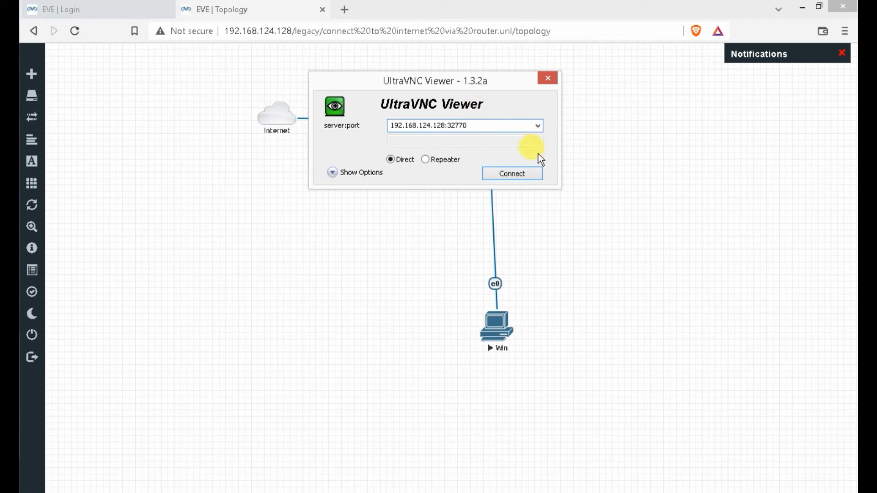
{"action": "left_click", "coordinate": [499, 170]}
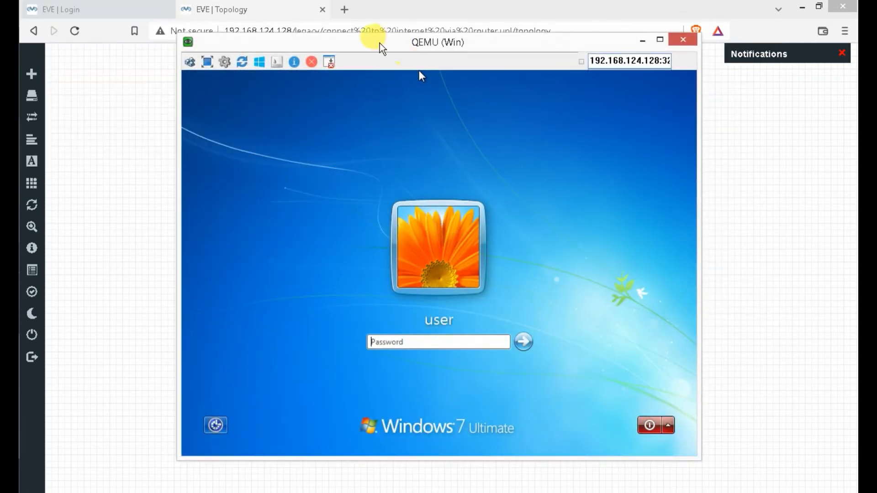
{"action": "left_click_drag", "start_coordinate": [378, 43], "coordinate": [357, 118]}
- Log in to Windows 7 with the account password and minimize the console window
{"action": "type", "text": "1"}
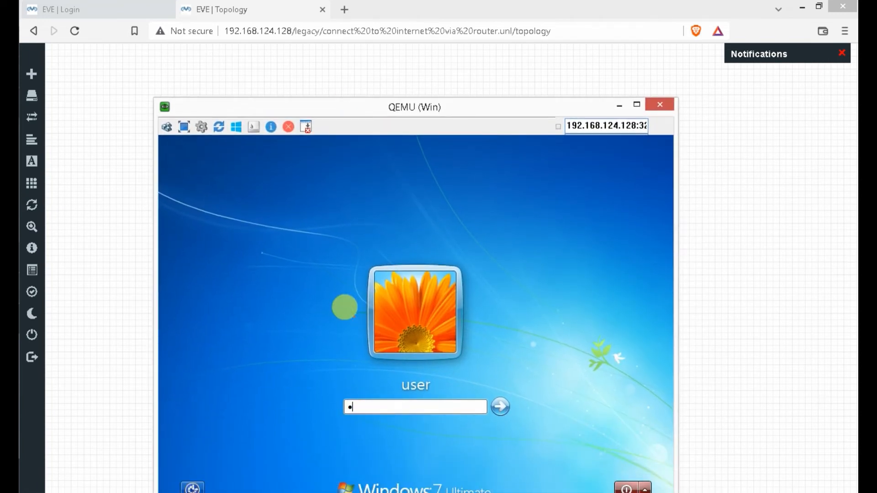
{"action": "type", "text": "23456"}
{"action": "key", "text": "Return"}
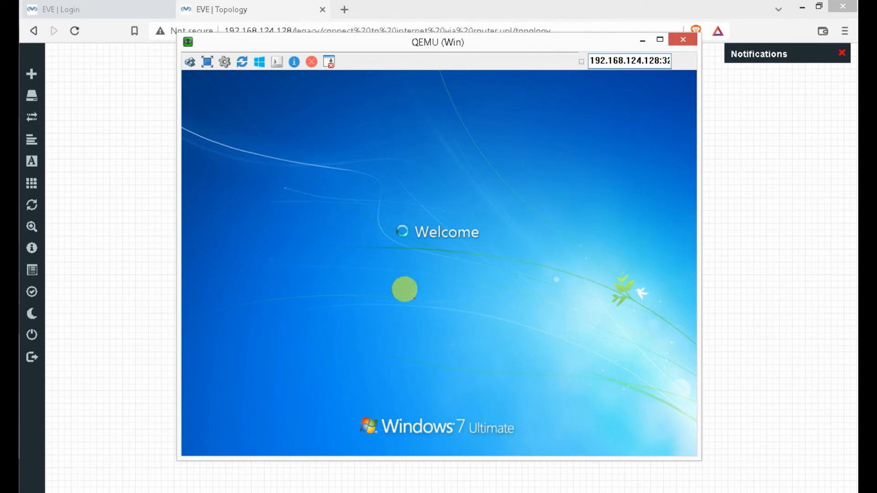
{"action": "left_click", "coordinate": [642, 40]}
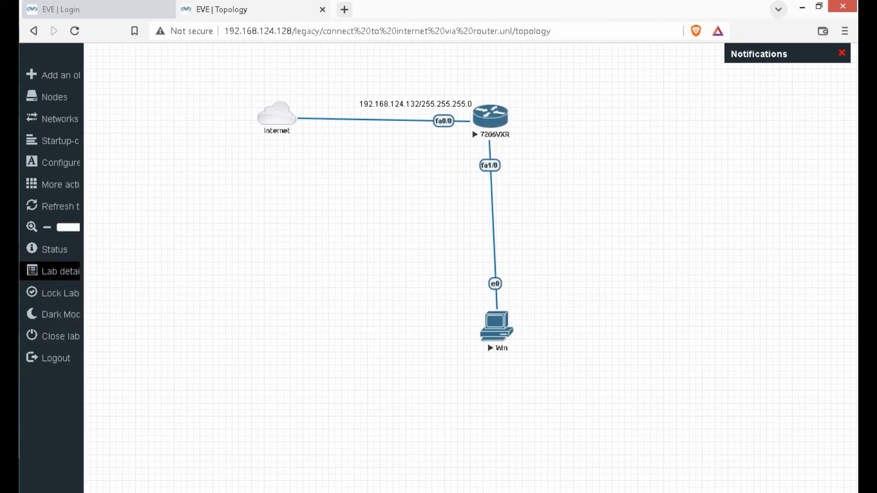
- In the router console, enter configuration mode for interface FastEthernet1/0
{"action": "left_click", "coordinate": [9, 402]}
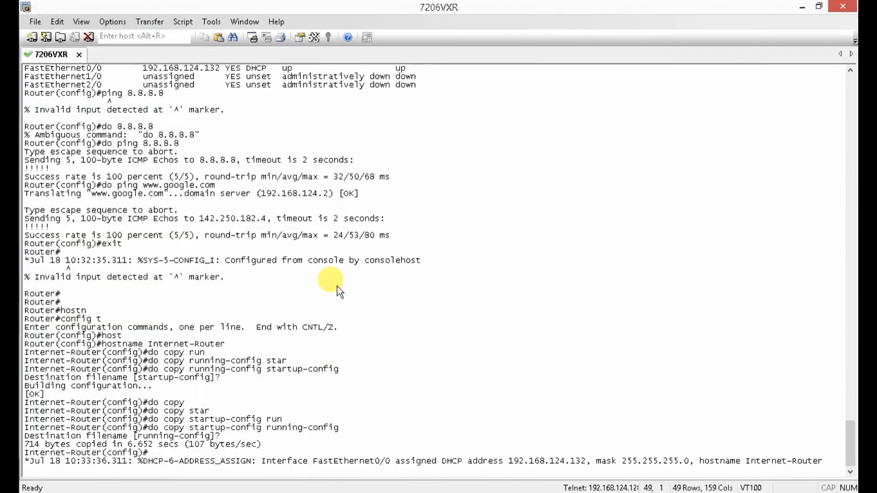
{"action": "key", "text": "Return"}
{"action": "key", "text": "Return"}
{"action": "key", "text": "Return"}
{"action": "key", "text": "Return"}
{"action": "key", "text": "Return"}
{"action": "key", "text": "Return"}
{"action": "key", "text": "Return"}
{"action": "key", "text": "Return"}
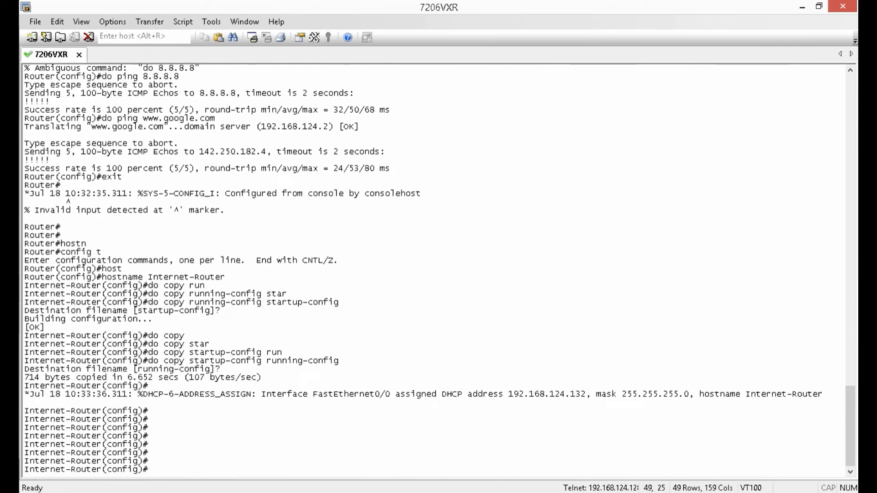
{"action": "type", "text": "ip inter"}
{"action": "key", "text": "Tab"}
{"action": "key", "text": "BackSpace"}
{"action": "key", "text": "BackSpace"}
{"action": "key", "text": "BackSpace"}
{"action": "key", "text": "BackSpace"}
{"action": "key", "text": "BackSpace"}
{"action": "key", "text": "BackSpace"}
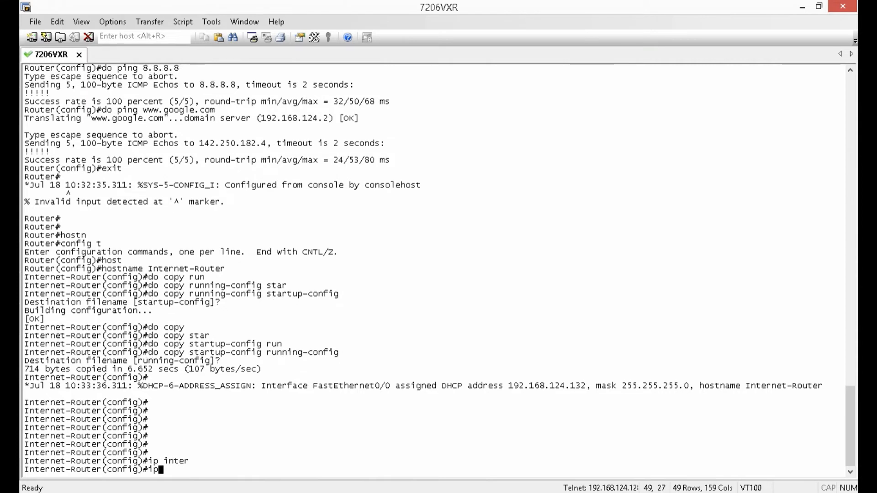
{"action": "key", "text": "BackSpace"}
{"action": "key", "text": "BackSpace"}
{"action": "type", "text": "inter"}
{"action": "key", "text": "Tab"}
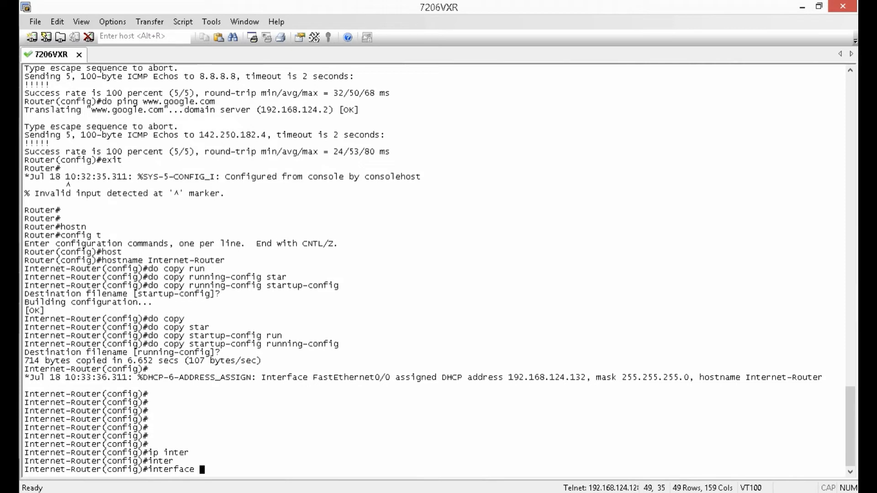
{"action": "type", "text": "fas"}
{"action": "key", "text": "Tab"}
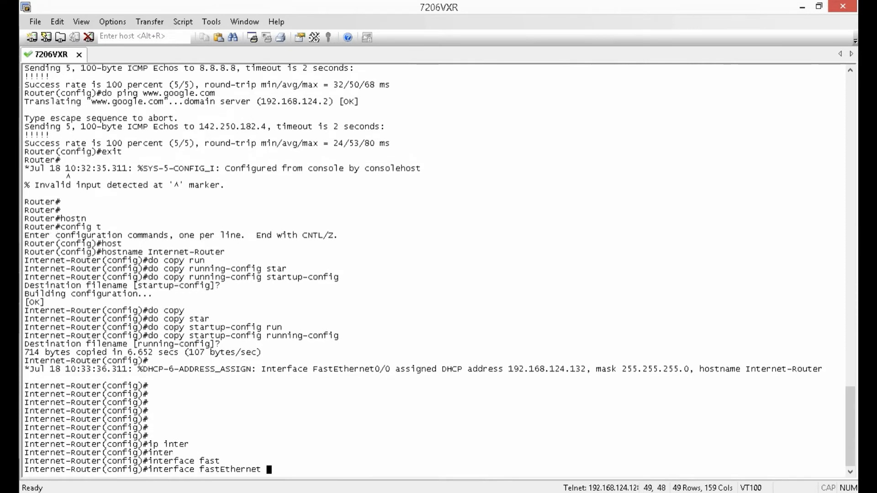
{"action": "key", "text": "alt+Tab"}
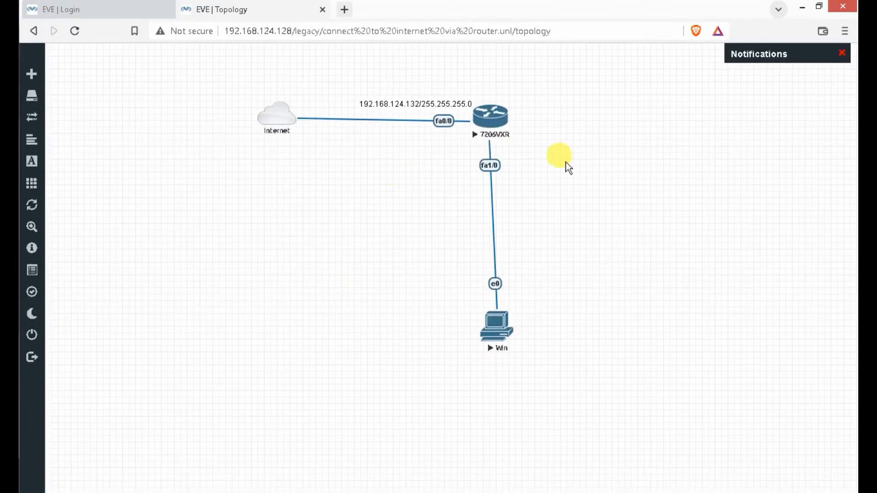
{"action": "key", "text": "alt+Tab"}
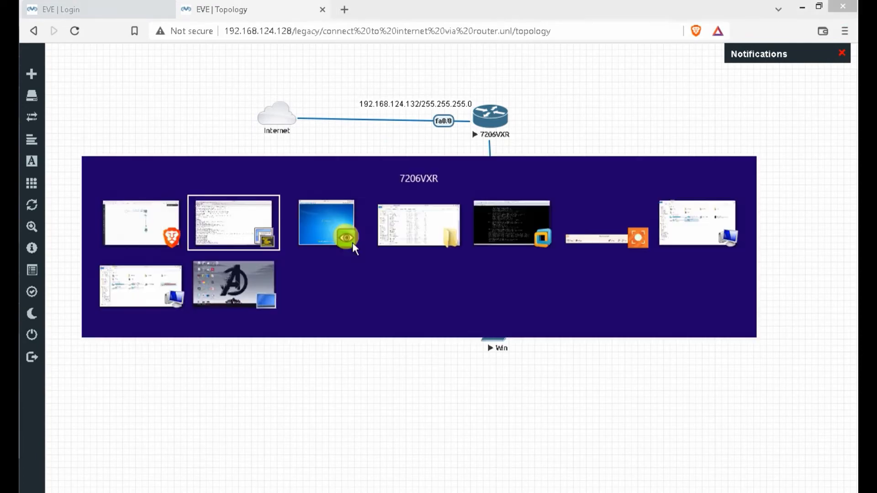
{"action": "type", "text": "1/0"}
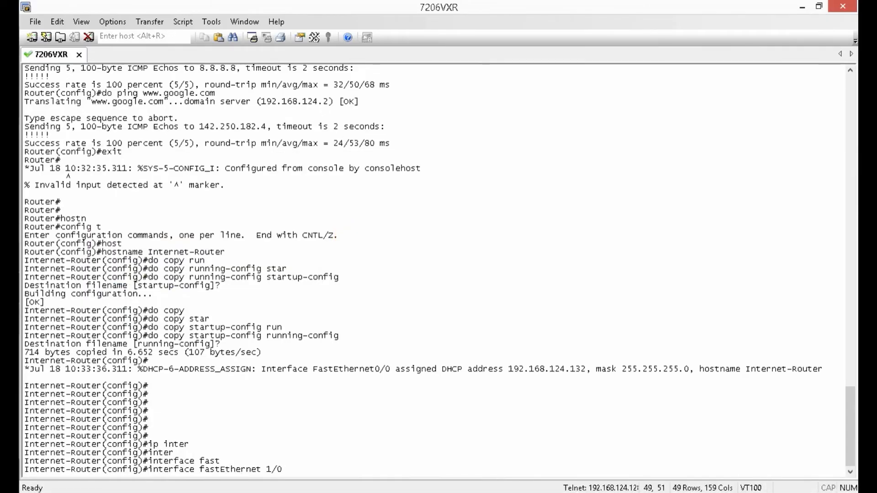
{"action": "key", "text": "Return"}
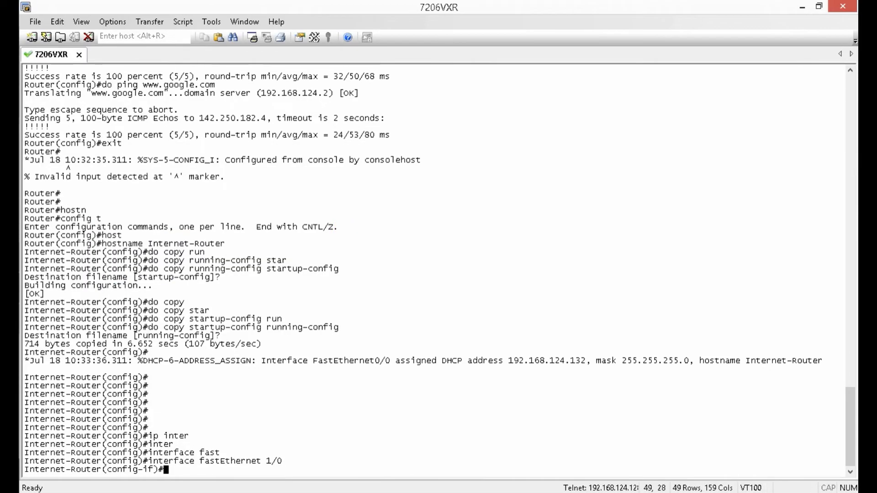
- Assign IP address 192.168.125.1 with mask 255.255.255.0 to FastEthernet1/0
{"action": "type", "text": "ip add"}
{"action": "key", "text": "alt+Tab"}
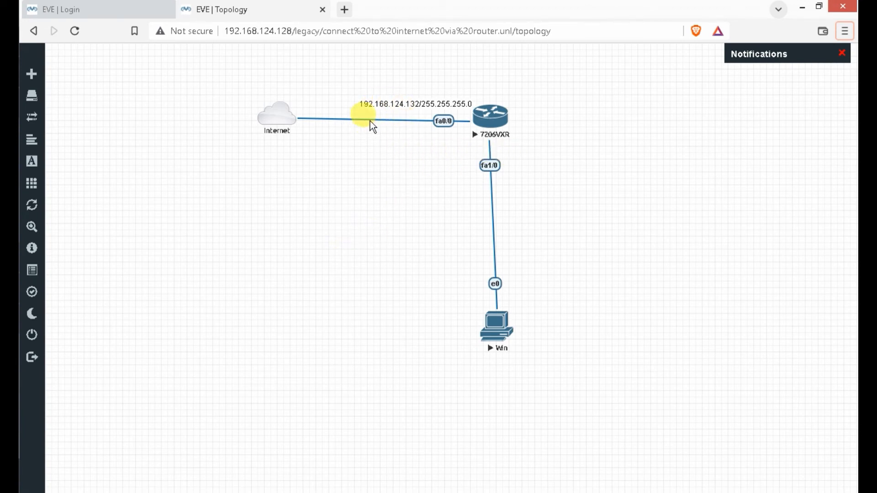
{"action": "key", "text": "alt+Tab"}
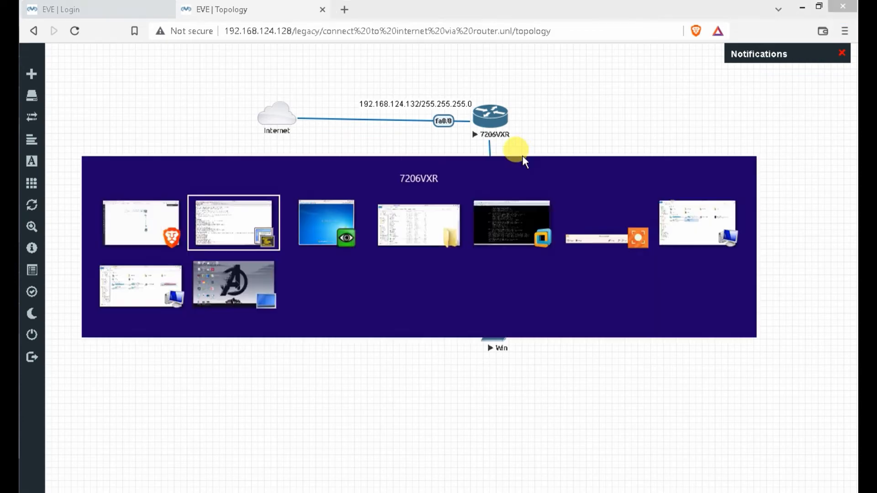
{"action": "type", "text": "19"}
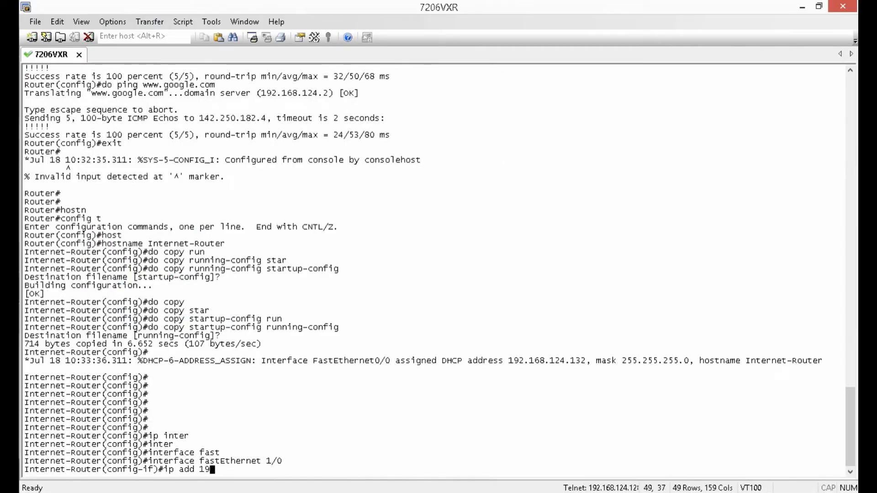
{"action": "type", "text": "2.168."}
{"action": "key", "text": "alt+Tab"}
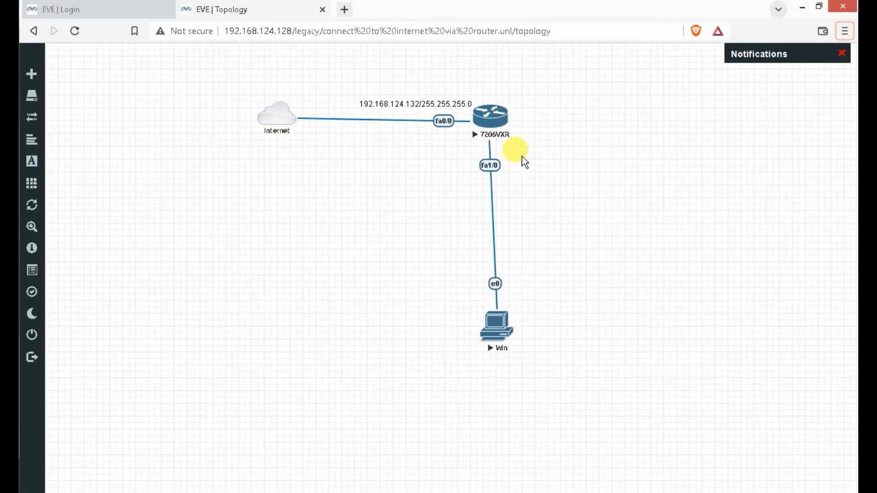
{"action": "key", "text": "alt+Tab"}
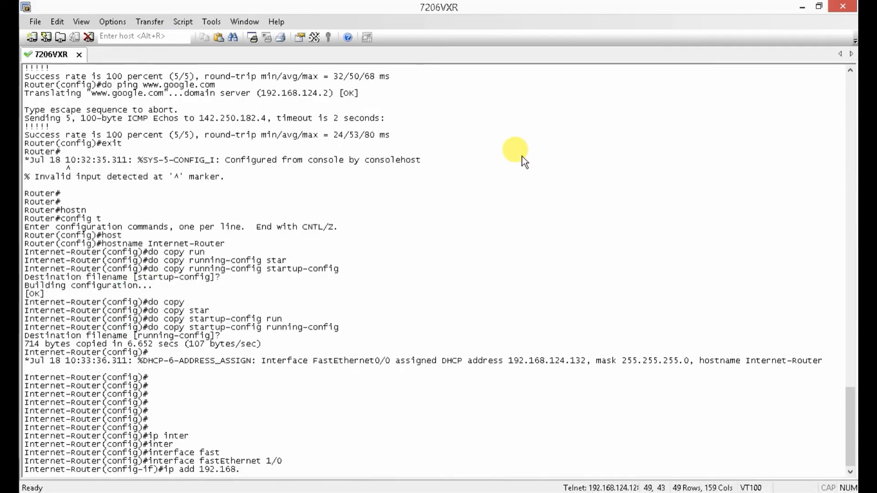
{"action": "type", "text": "125.1"}
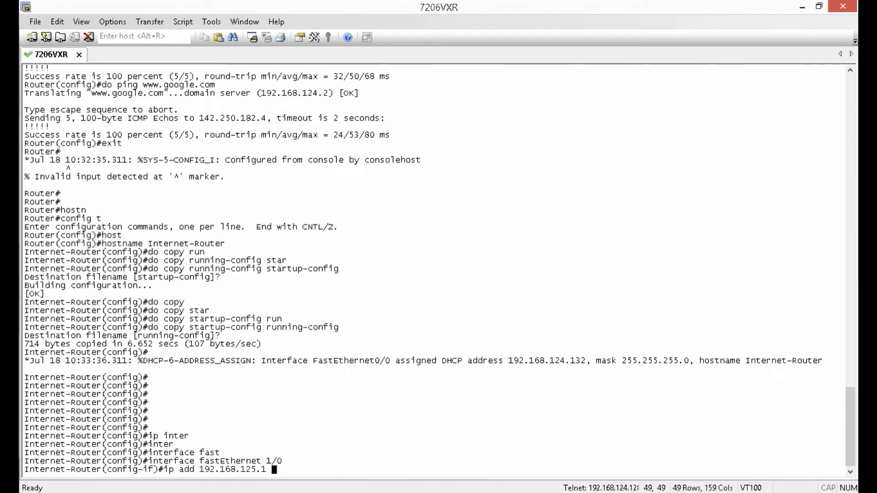
{"action": "type", "text": " 255.255.25"}
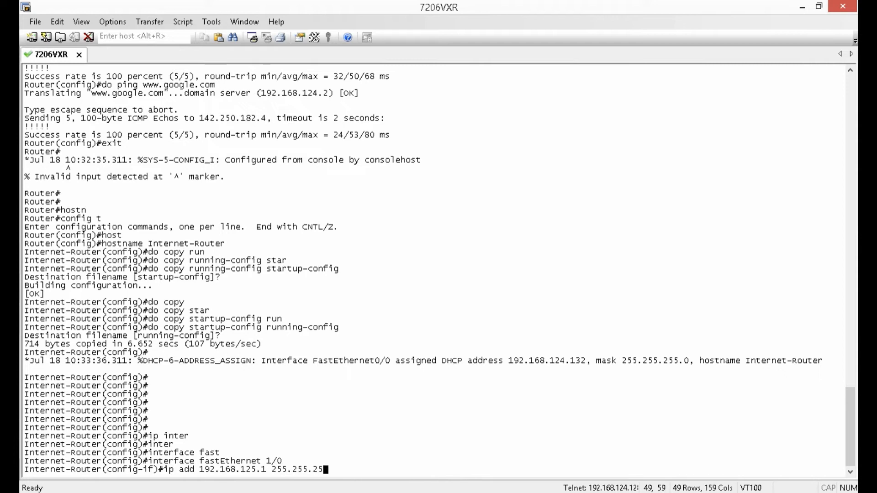
{"action": "type", "text": "5.0"}
{"action": "key", "text": "Return"}
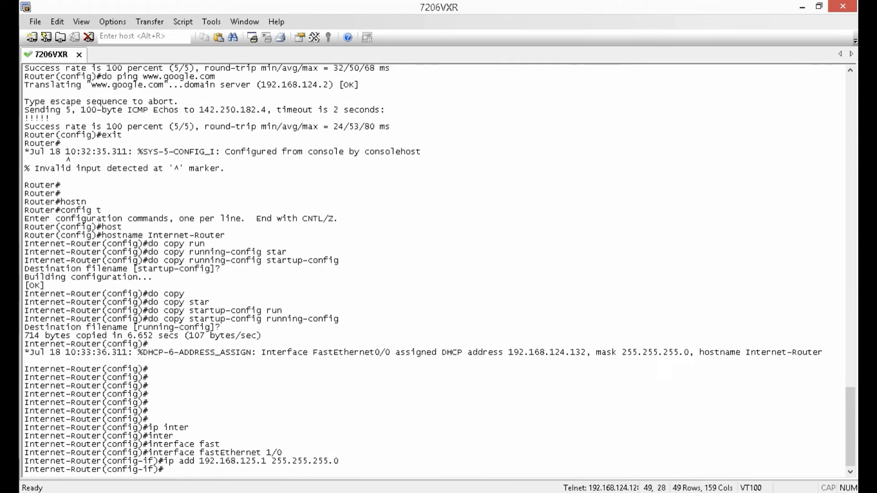
- Enable the interface with no shut, exit, and type do show ip int br
{"action": "type", "text": "no shut"}
{"action": "key", "text": "Return"}
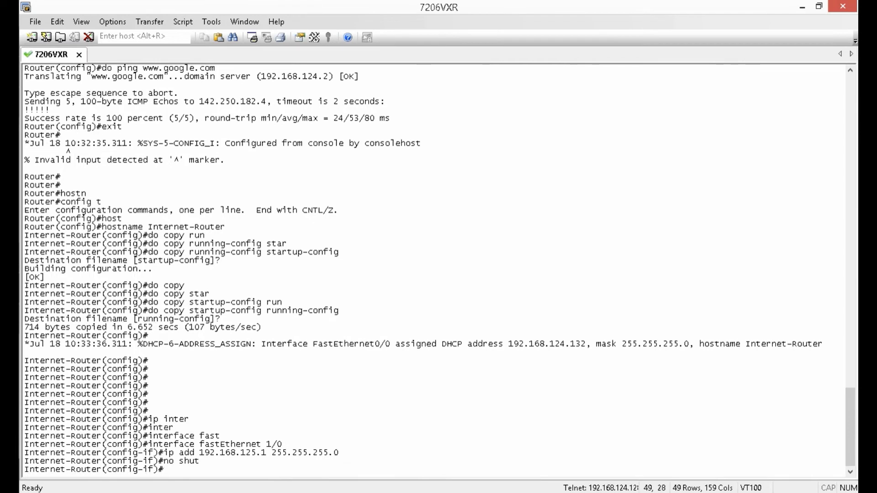
{"action": "type", "text": "exit"}
{"action": "key", "text": "Return"}
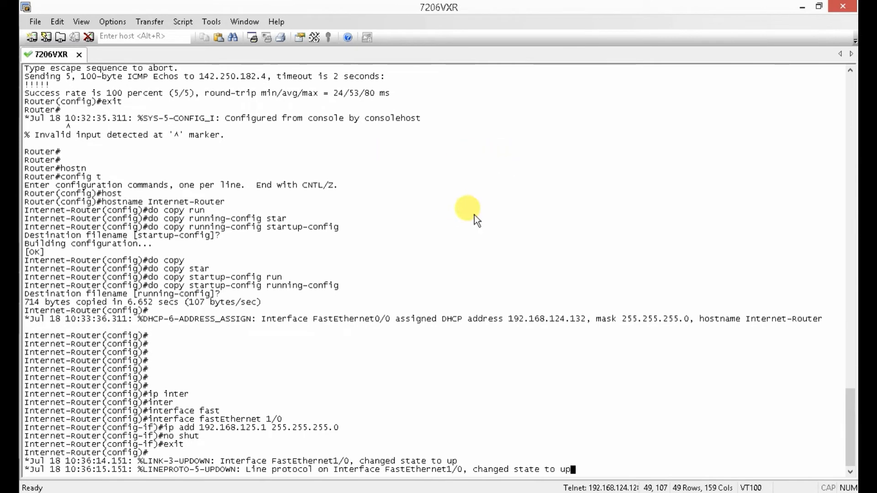
{"action": "key", "text": "Return"}
{"action": "key", "text": "Return"}
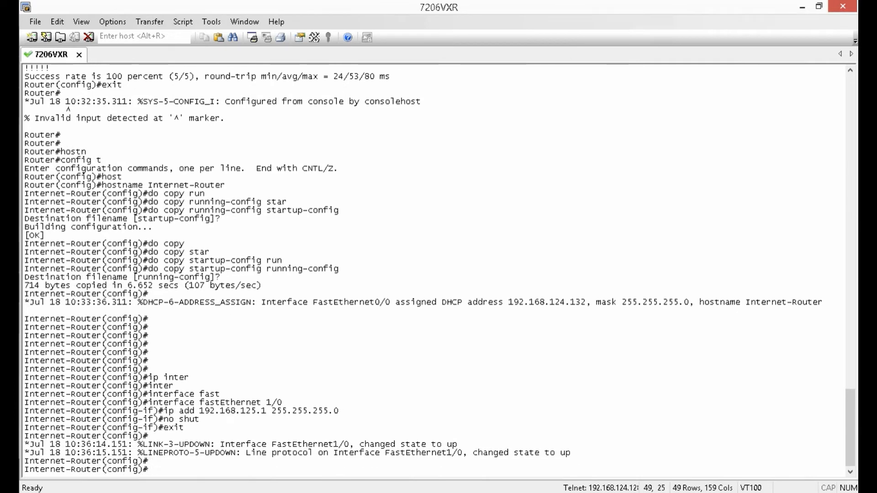
{"action": "type", "text": "do show ip int b"}
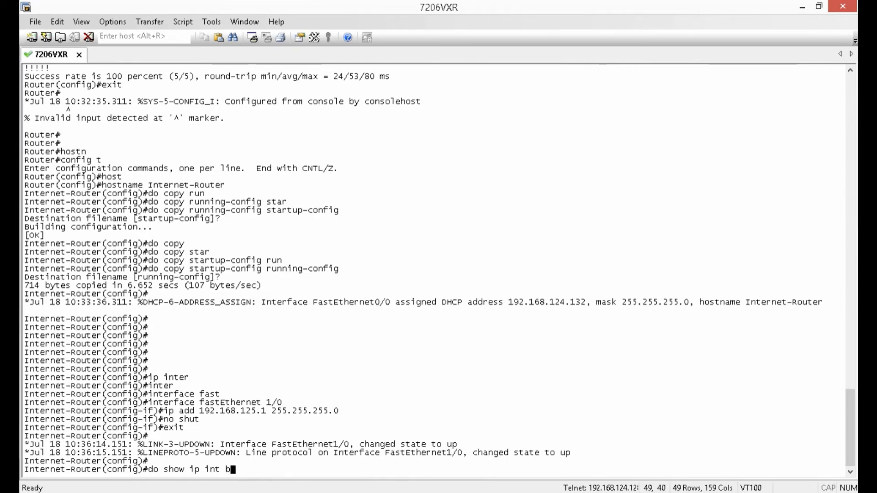
{"action": "type", "text": "r"}
- Run the brief interface listing, then show interfaces FastEthernet1/0 in detail
{"action": "key", "text": "Return"}
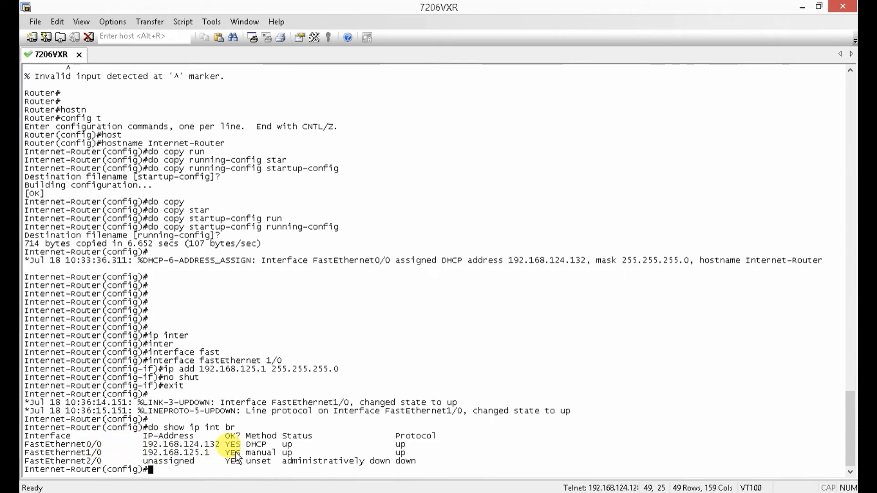
{"action": "type", "text": "do show "}
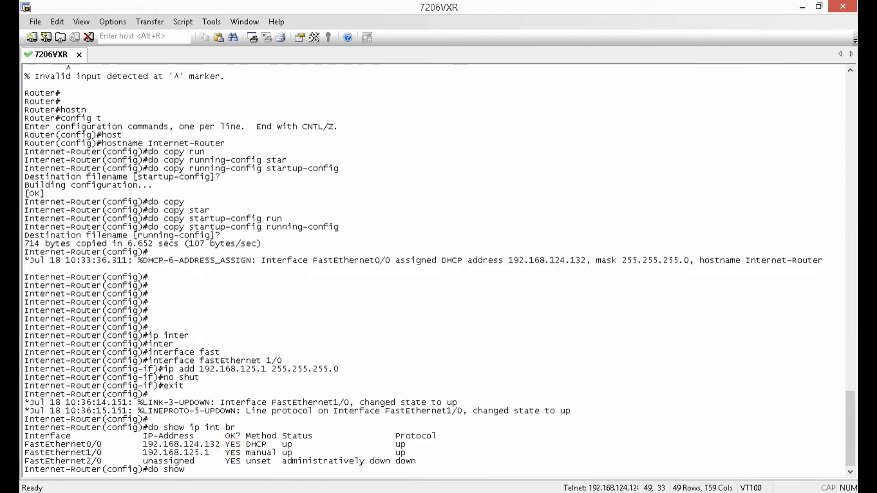
{"action": "type", "text": "inter"}
{"action": "key", "text": "Tab"}
{"action": "type", "text": "fast"}
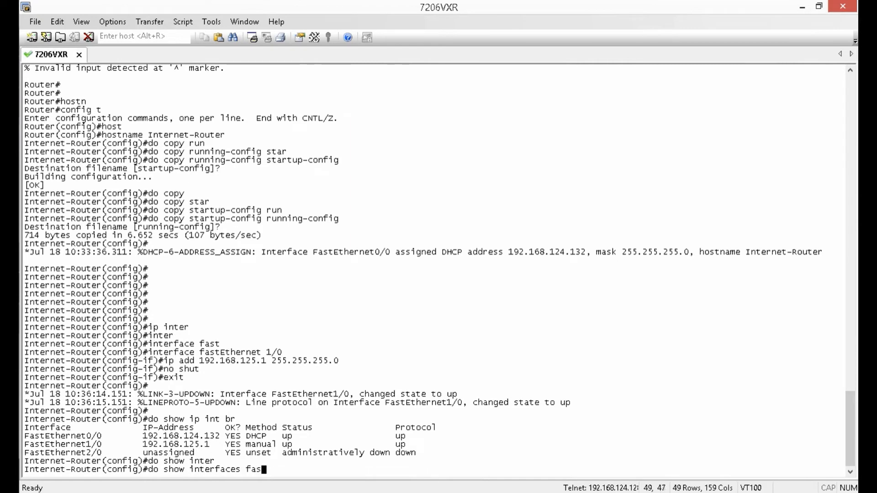
{"action": "key", "text": "Tab"}
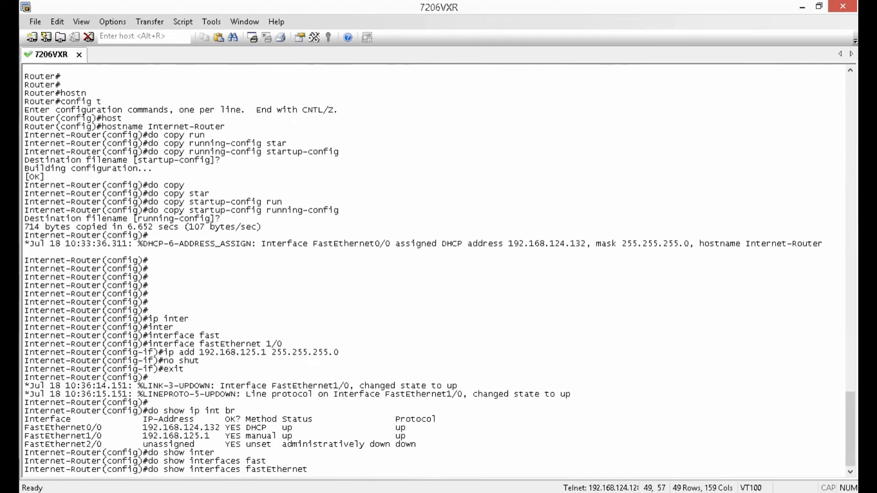
{"action": "type", "text": "1/0"}
{"action": "key", "text": "Return"}
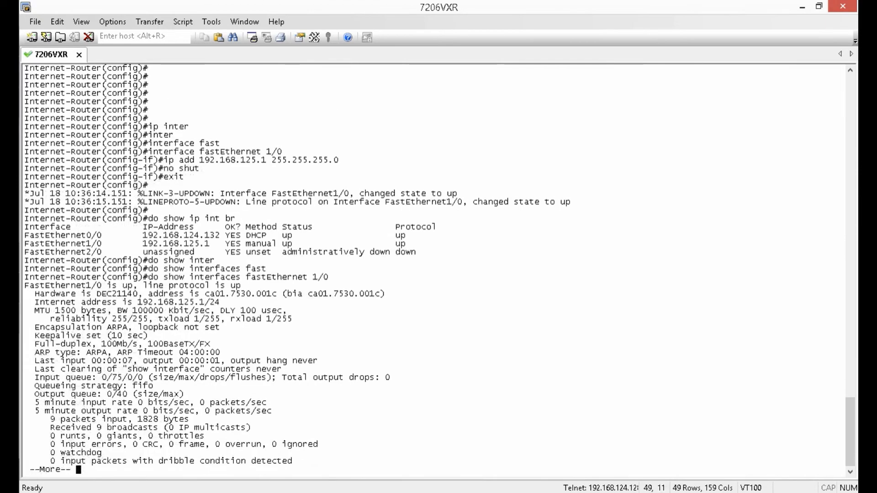
- Highlight the 192.168.125.1/24 address, MTU, delay and bandwidth values, then finish the --More-- listing
{"action": "left_click", "coordinate": [136, 302]}
{"action": "left_click_drag", "start_coordinate": [139, 302], "coordinate": [218, 299]}
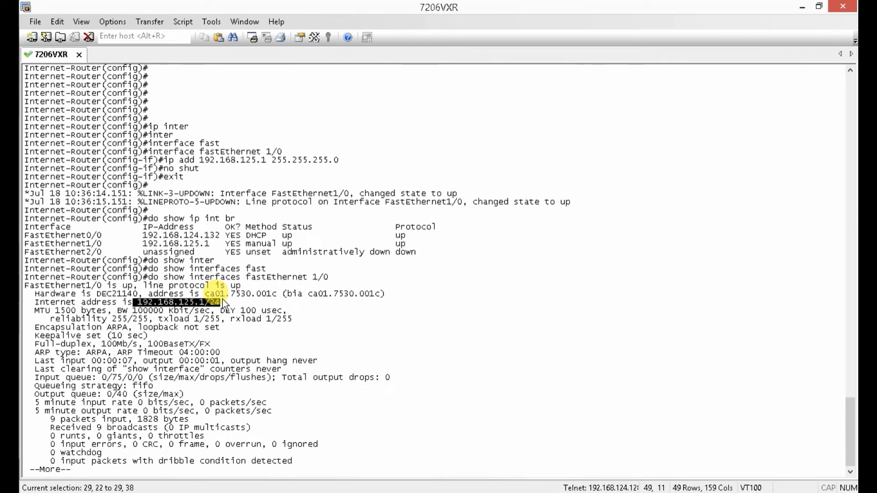
{"action": "left_click_drag", "start_coordinate": [223, 300], "coordinate": [223, 300]}
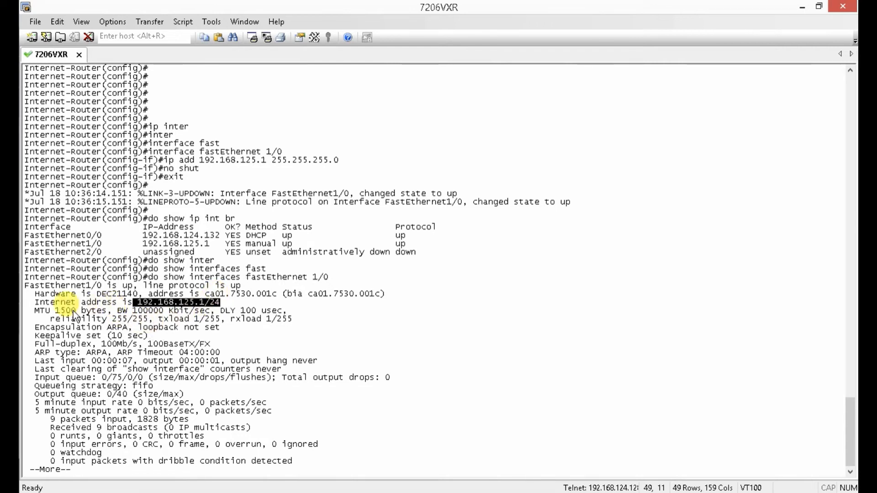
{"action": "left_click_drag", "start_coordinate": [35, 311], "coordinate": [107, 312]}
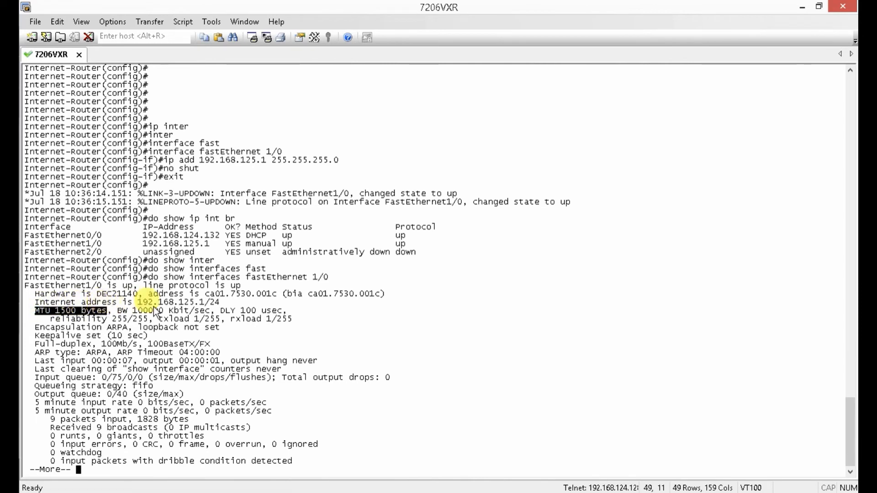
{"action": "left_click_drag", "start_coordinate": [221, 311], "coordinate": [277, 314]}
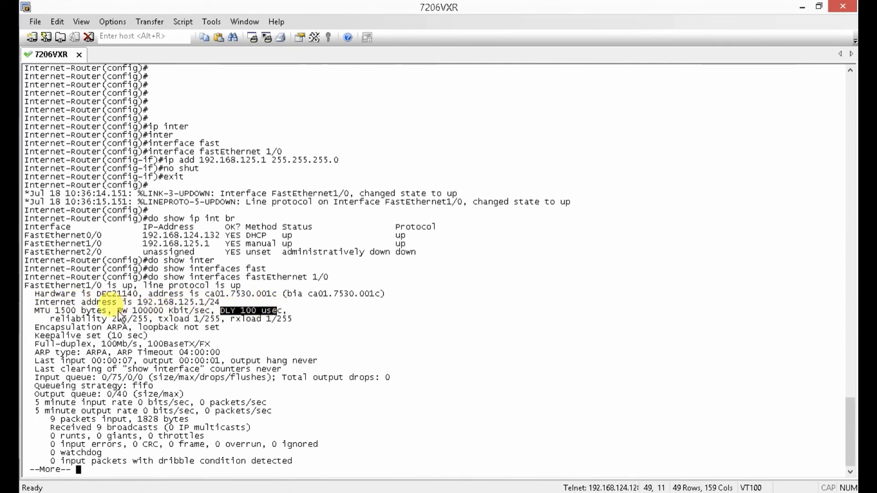
{"action": "left_click_drag", "start_coordinate": [118, 313], "coordinate": [211, 315]}
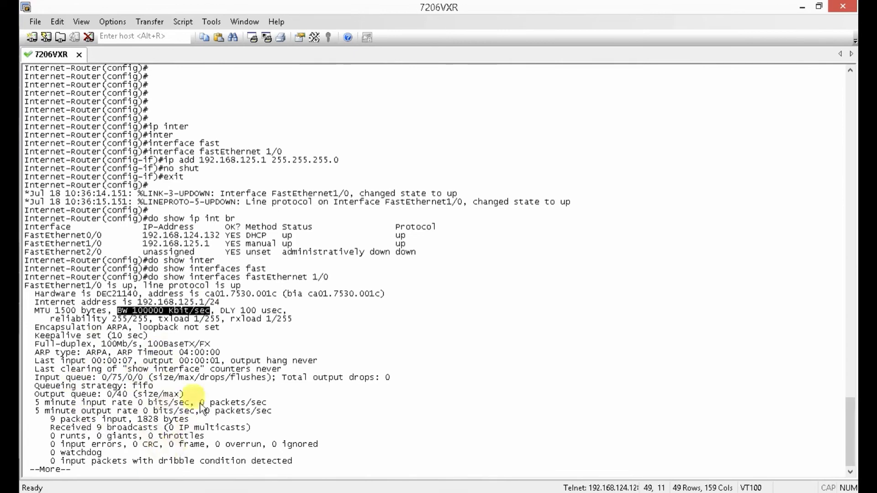
{"action": "key", "text": "space"}
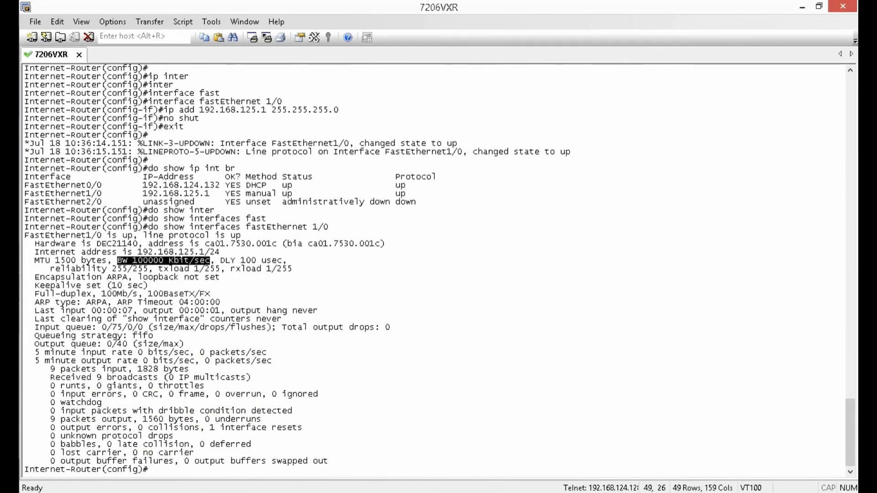
- Check the router's fa1/0 IP address in the terminal before returning to the topology
{"action": "left_click", "coordinate": [803, 7]}
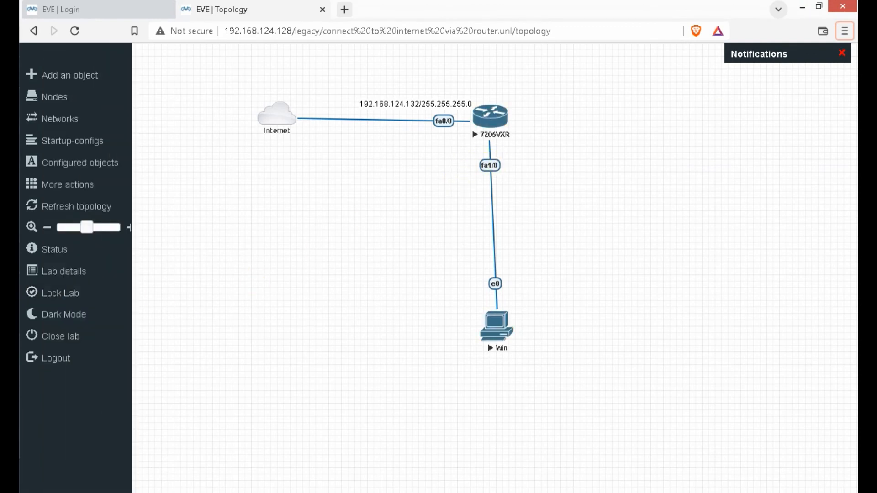
{"action": "left_click", "coordinate": [9, 265]}
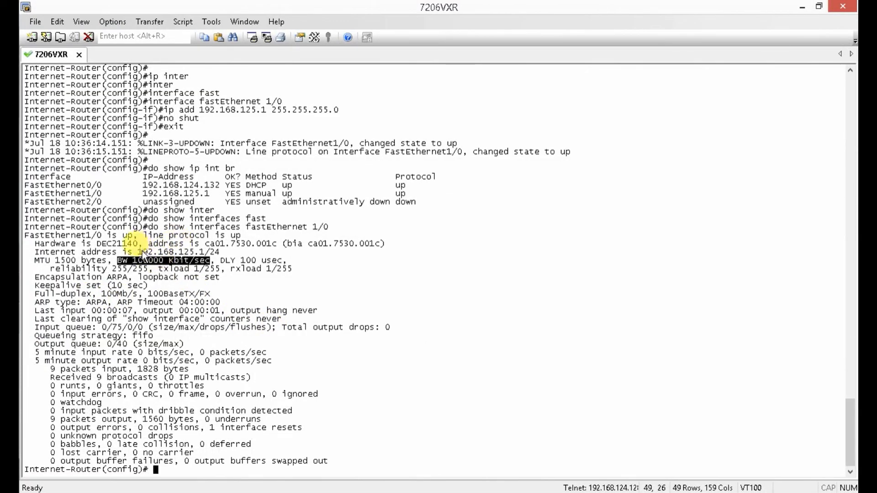
{"action": "left_click_drag", "start_coordinate": [137, 251], "coordinate": [207, 254]}
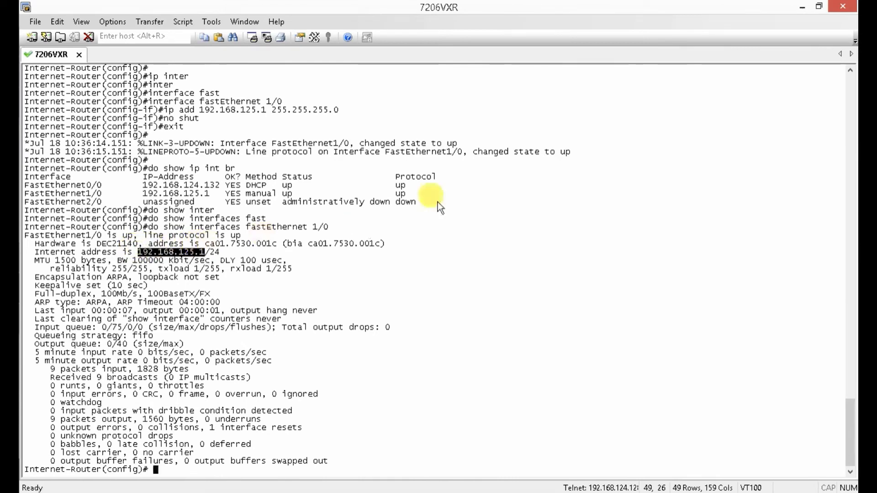
{"action": "left_click", "coordinate": [802, 6]}
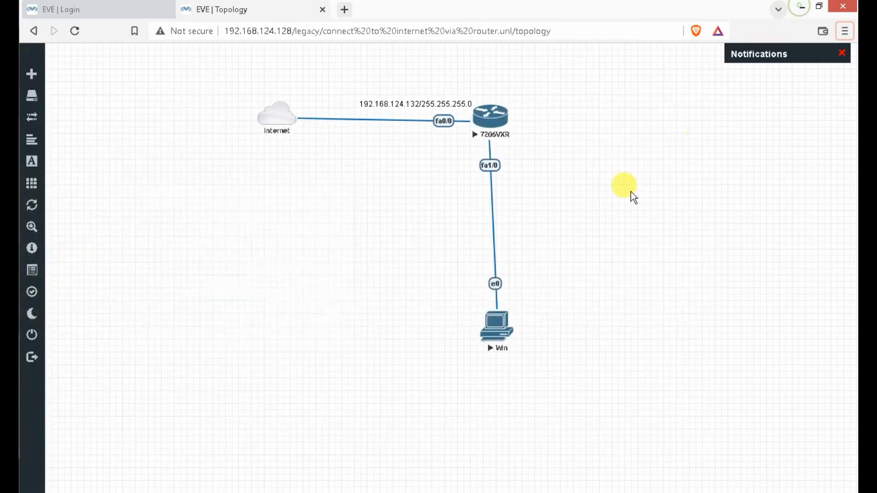
- Add a text label '192.168.125.1 / 255.255.255.0' and place it beside the fa1/0 link
{"action": "right_click", "coordinate": [513, 160]}
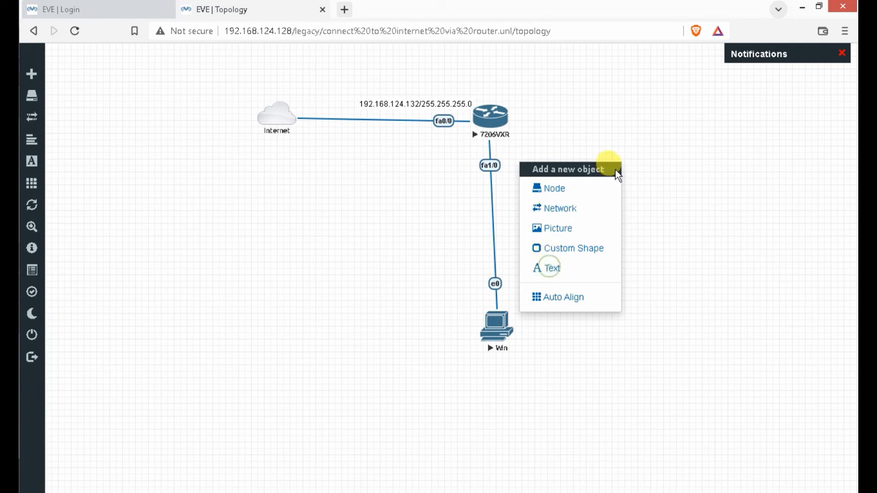
{"action": "left_click", "coordinate": [564, 268]}
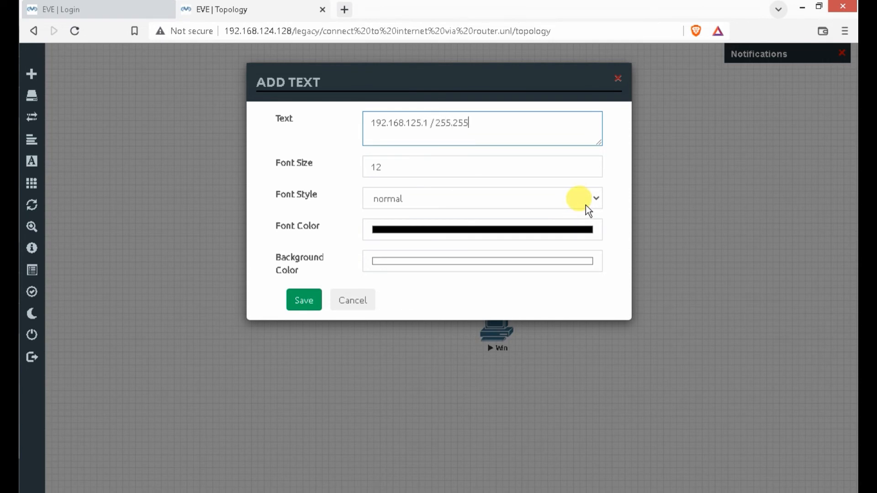
{"action": "type", "text": ".255.0"}
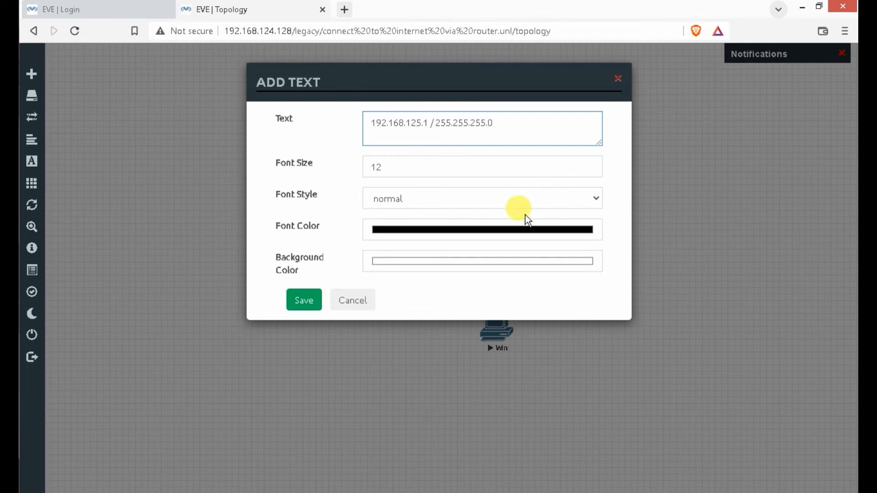
{"action": "left_click", "coordinate": [305, 301]}
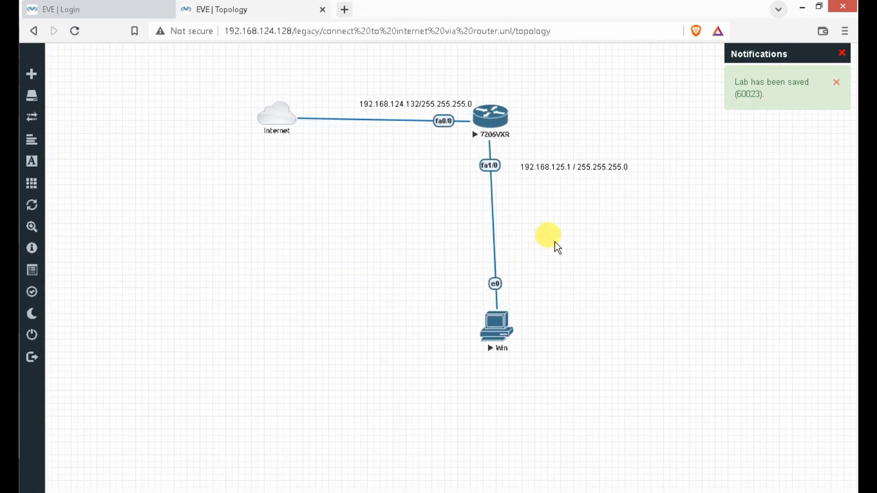
{"action": "left_click_drag", "start_coordinate": [558, 170], "coordinate": [542, 165]}
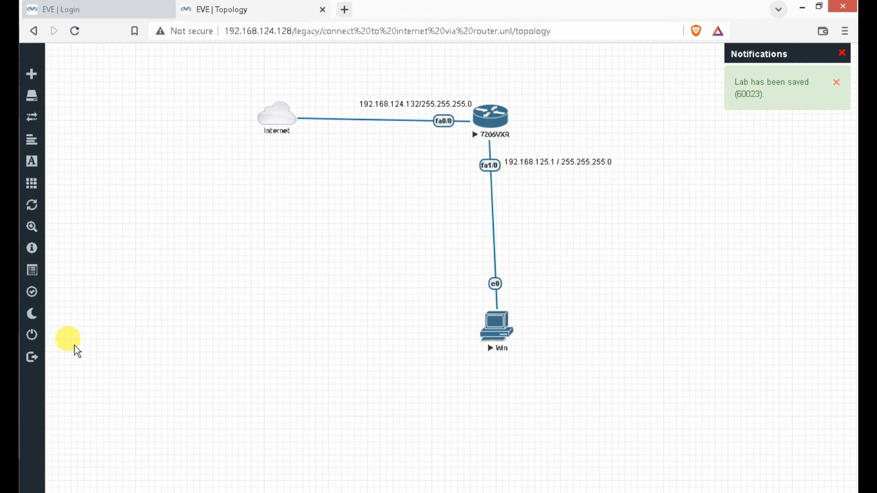
- On the Win node, postpone the restart and open Network Connections via Run with ncpa.cpl
{"action": "left_click", "coordinate": [10, 320]}
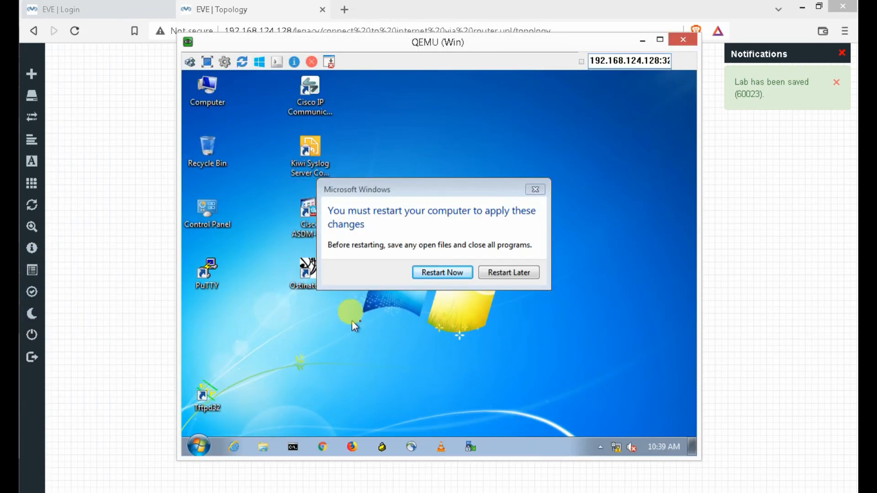
{"action": "left_click", "coordinate": [505, 272]}
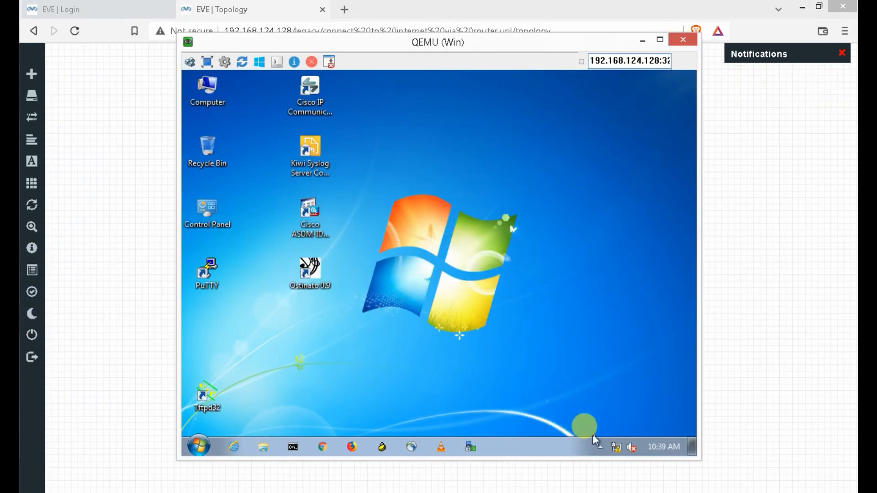
{"action": "left_click", "coordinate": [206, 448]}
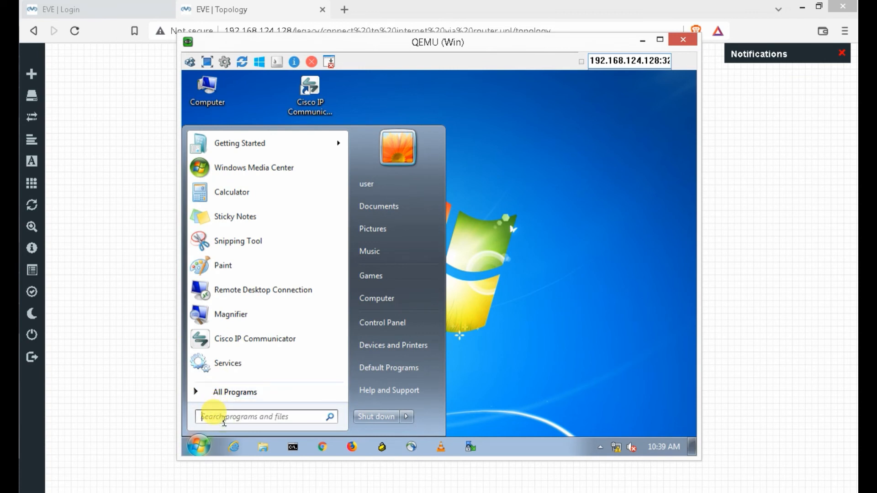
{"action": "type", "text": "run"}
{"action": "key", "text": "Return"}
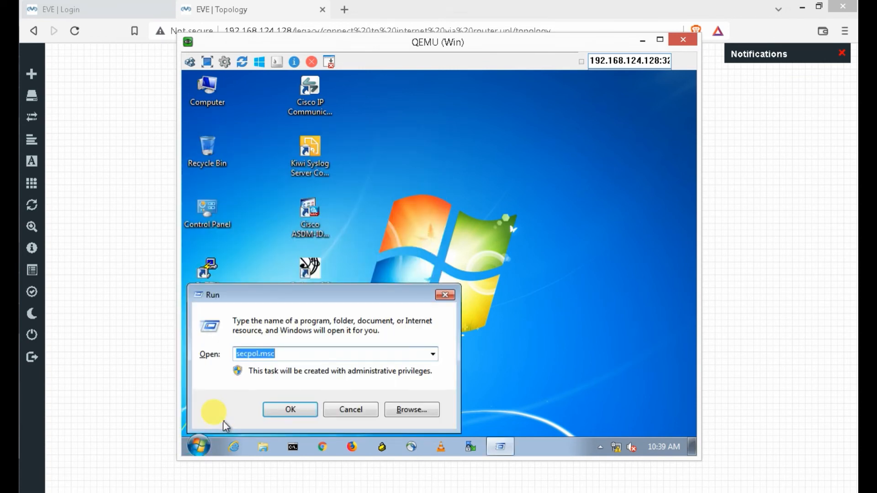
{"action": "type", "text": "ncpa.cpl"}
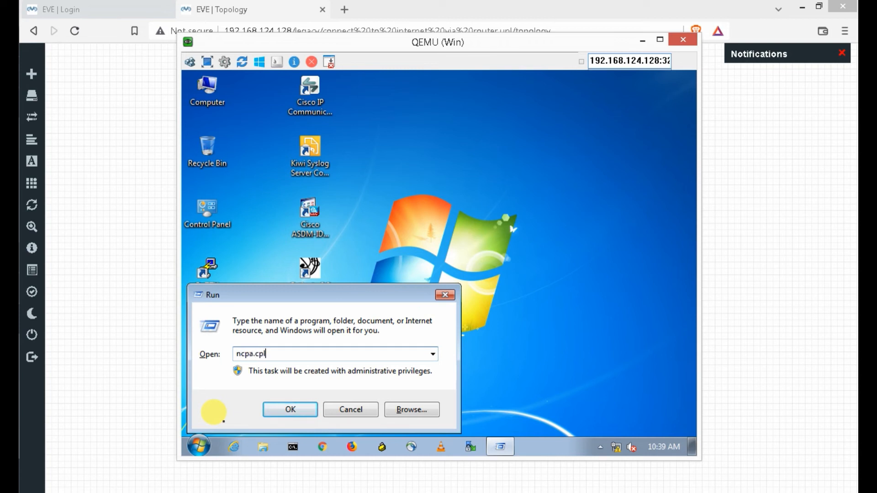
{"action": "key", "text": "Return"}
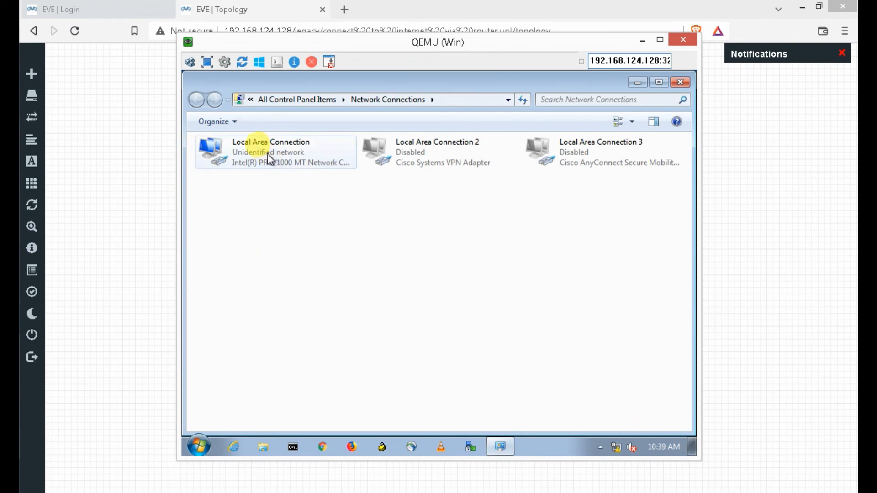
- Open Local Area Connection's IPv4 properties and switch to a manually set IP address
{"action": "right_click", "coordinate": [269, 157]}
{"action": "left_click", "coordinate": [310, 281]}
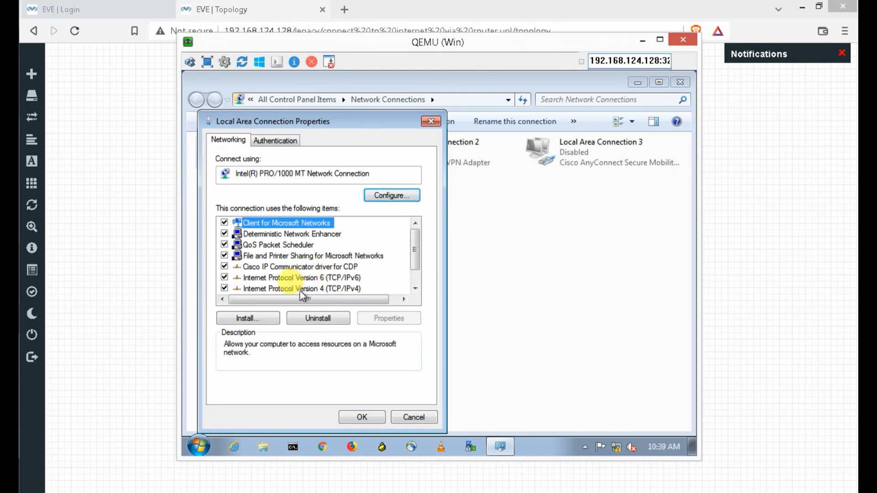
{"action": "left_click", "coordinate": [301, 290]}
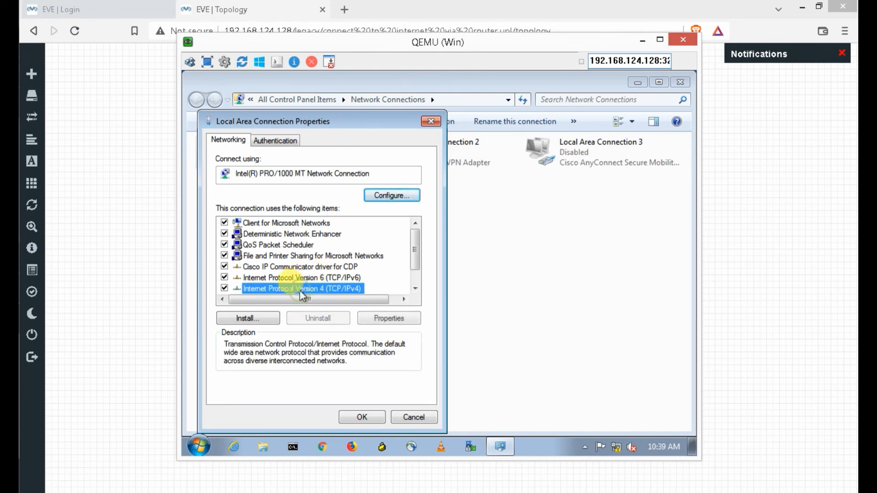
{"action": "left_click", "coordinate": [389, 320]}
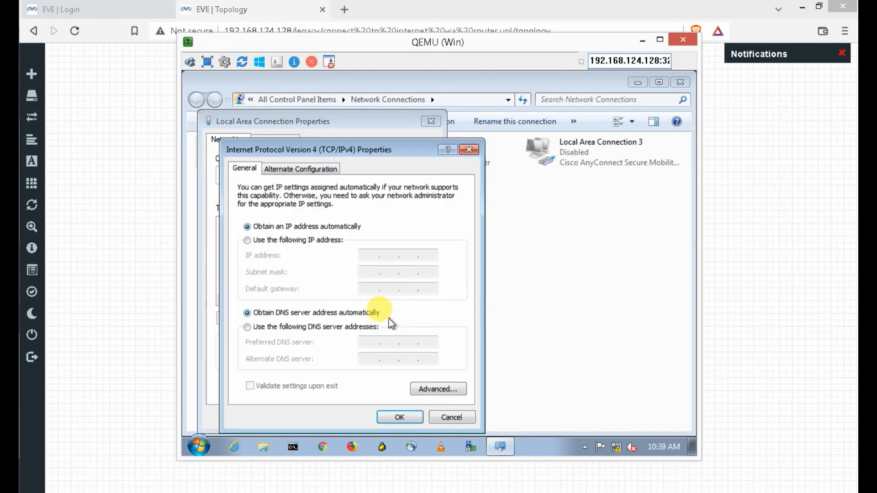
{"action": "left_click", "coordinate": [248, 241]}
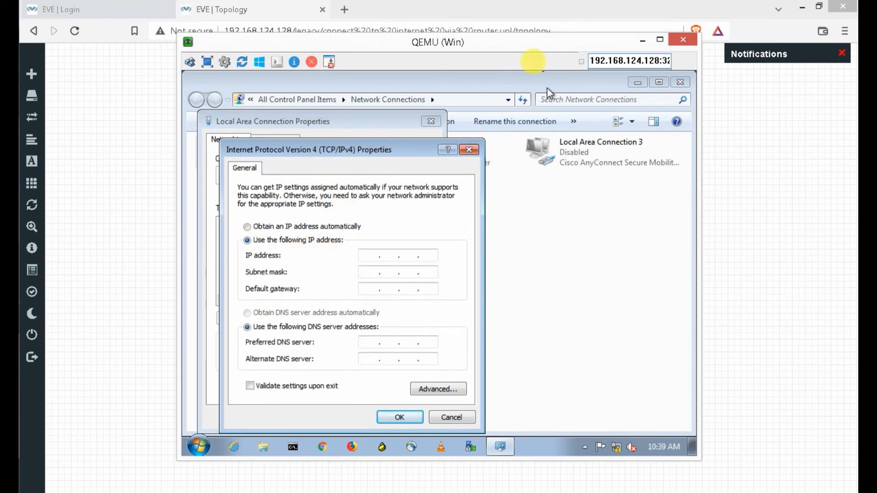
{"action": "left_click_drag", "start_coordinate": [470, 42], "coordinate": [514, 196]}
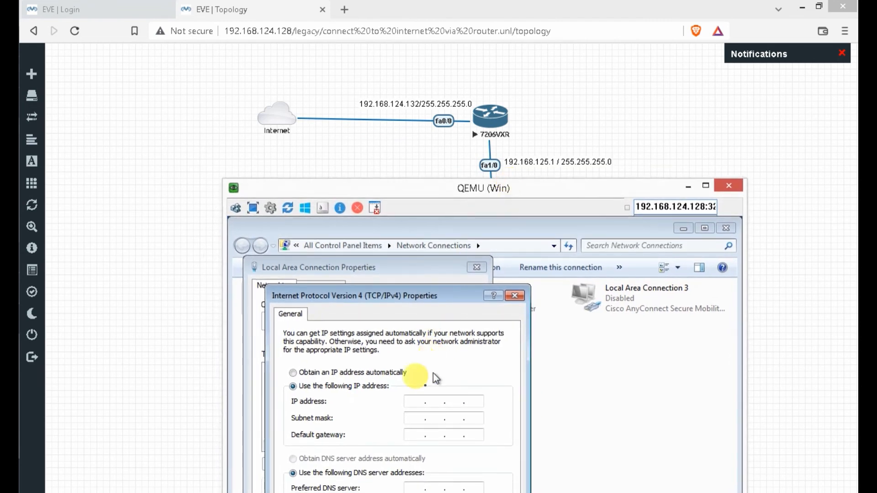
- Enter IP 192.168.125.2 and mask 255.255.255.0, and begin typing the gateway 192.168
{"action": "left_click", "coordinate": [414, 402]}
{"action": "type", "text": "1"}
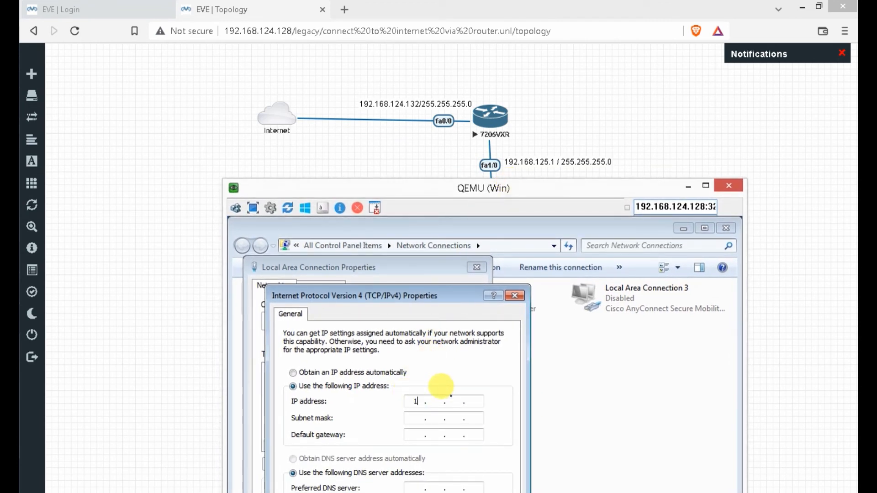
{"action": "type", "text": "92 . 168"}
{"action": "left_click", "coordinate": [413, 419]}
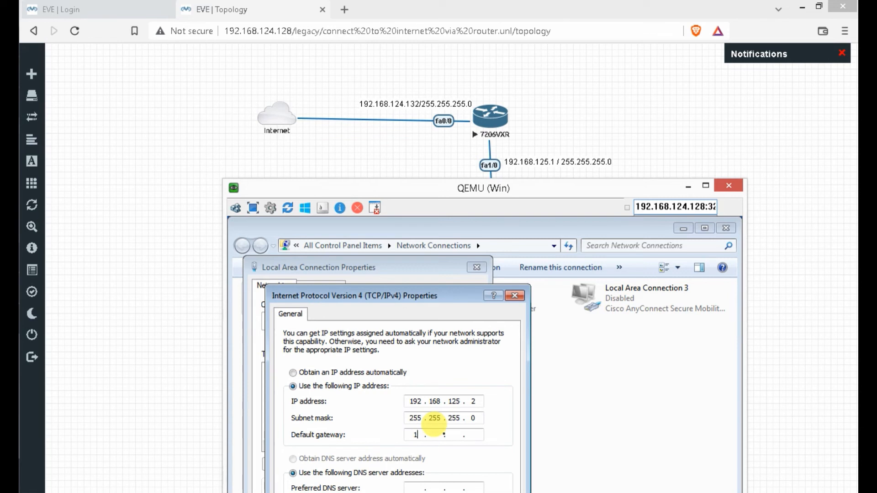
{"action": "type", "text": "92 . 168"}
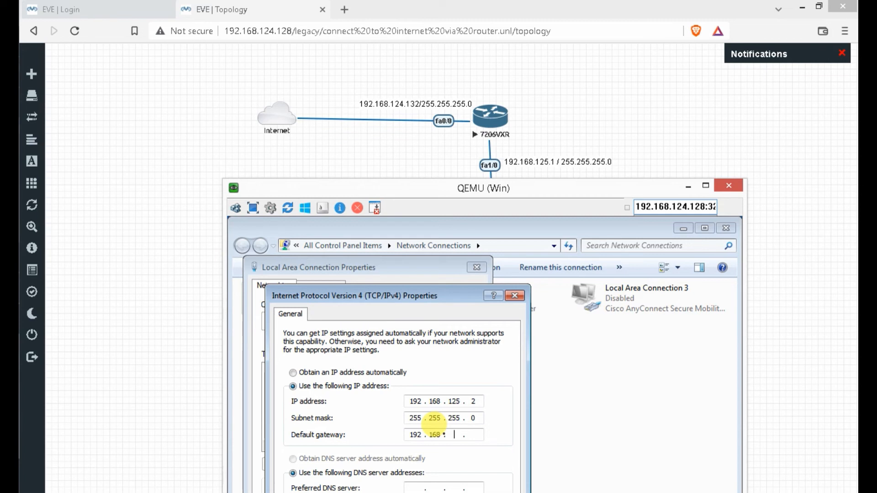
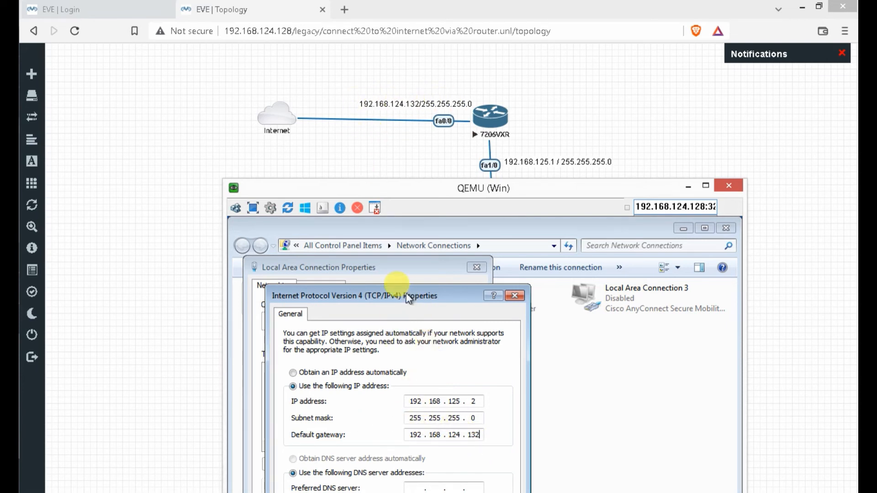
- Set preferred DNS 4.4.4.4 and alternate DNS 8.8.8.8, then apply and accept the gateway warning
{"action": "left_click_drag", "start_coordinate": [407, 295], "coordinate": [411, 227]}
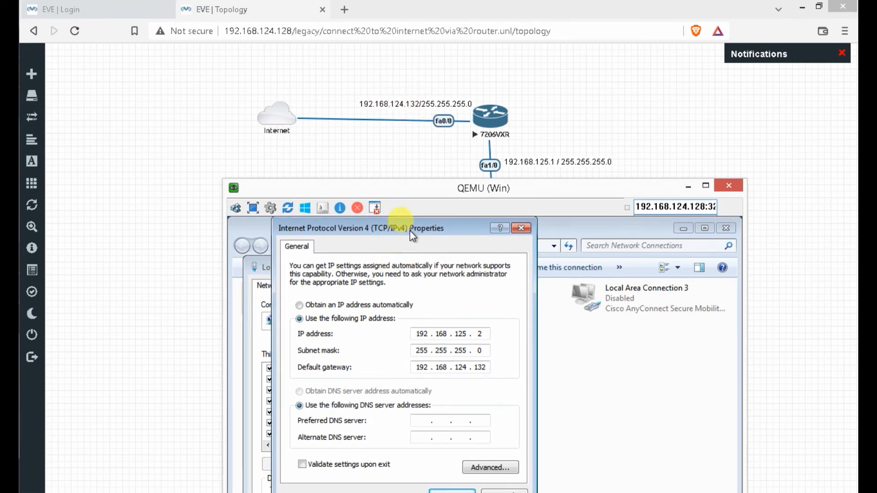
{"action": "left_click_drag", "start_coordinate": [411, 232], "coordinate": [405, 165]}
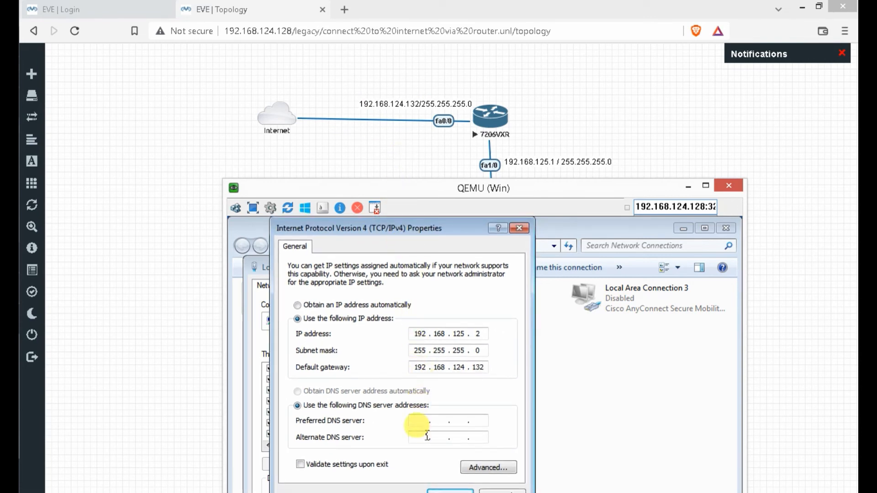
{"action": "left_click", "coordinate": [422, 422]}
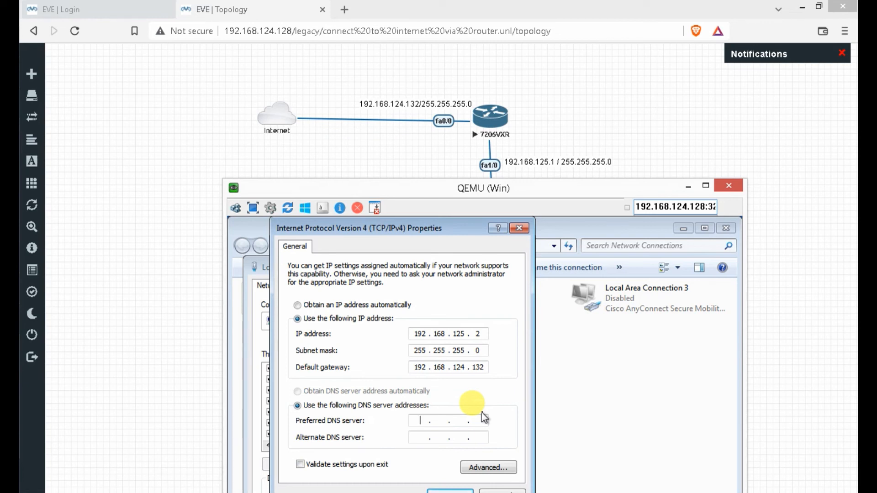
{"action": "type", "text": "4."}
{"action": "left_click", "coordinate": [418, 438]}
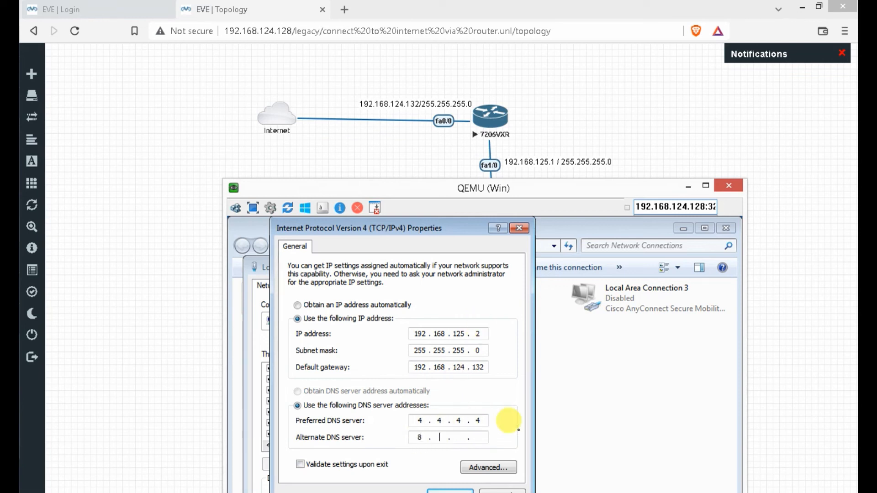
{"action": "type", "text": "8 . 8 . 8"}
{"action": "mouse_move", "coordinate": [443, 230]}
{"action": "left_mouse_down"}
{"action": "mouse_move", "coordinate": [446, 131]}
{"action": "mouse_move", "coordinate": [432, 217]}
{"action": "left_mouse_up"}
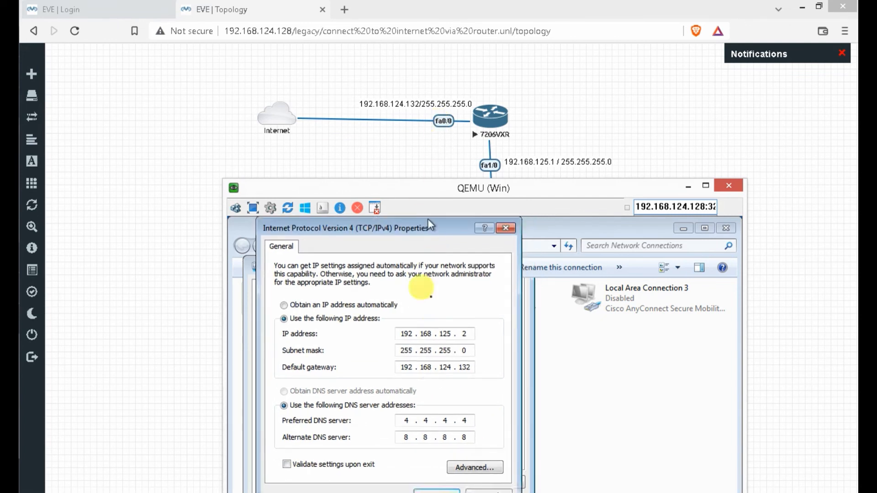
{"action": "left_click", "coordinate": [437, 490]}
{"action": "left_click", "coordinate": [549, 458]}
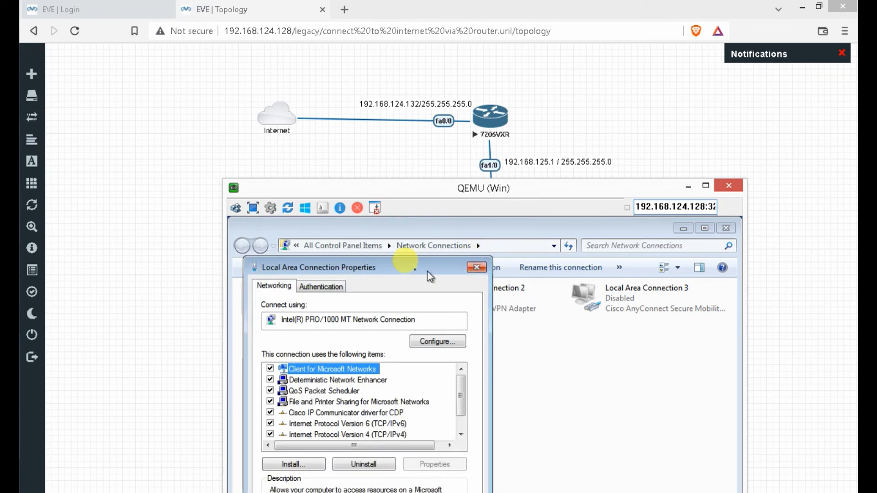
- Bring the Local Area Connection Properties dialog into view and maximize the VM console
{"action": "left_click_drag", "start_coordinate": [400, 261], "coordinate": [440, 222]}
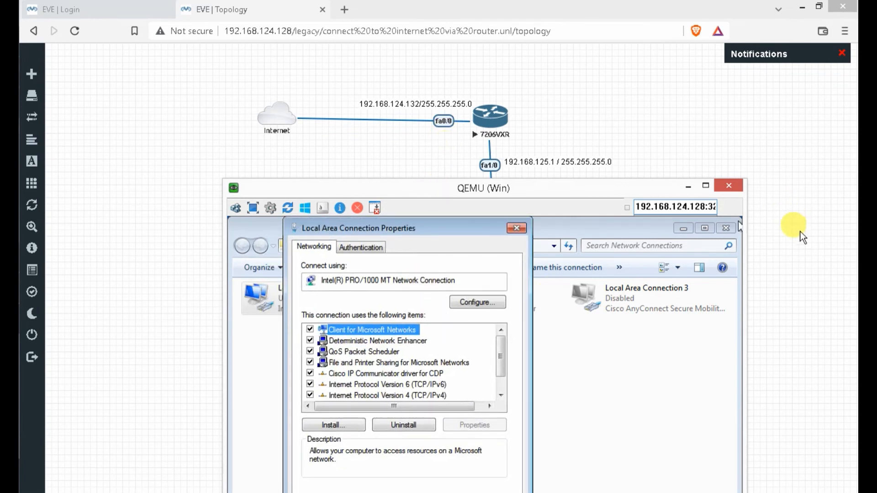
{"action": "scroll", "coordinate": [791, 276], "scroll_direction": "down", "scroll_amount": 1}
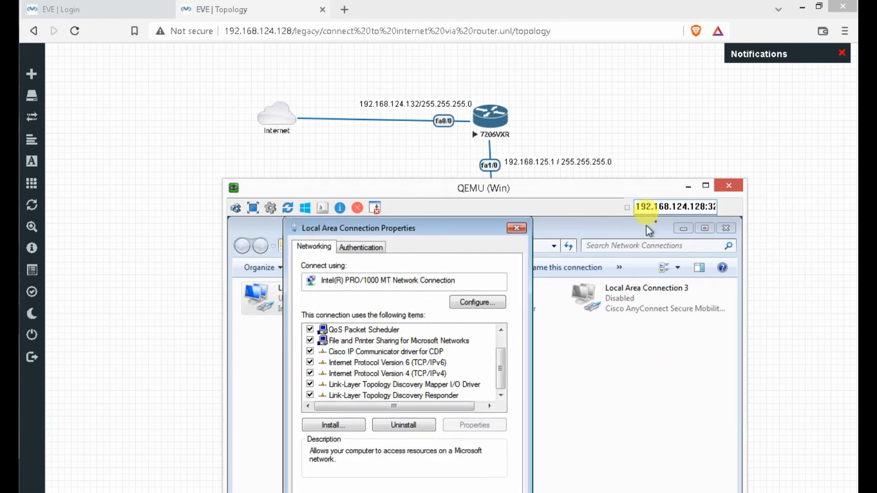
{"action": "left_click", "coordinate": [708, 188]}
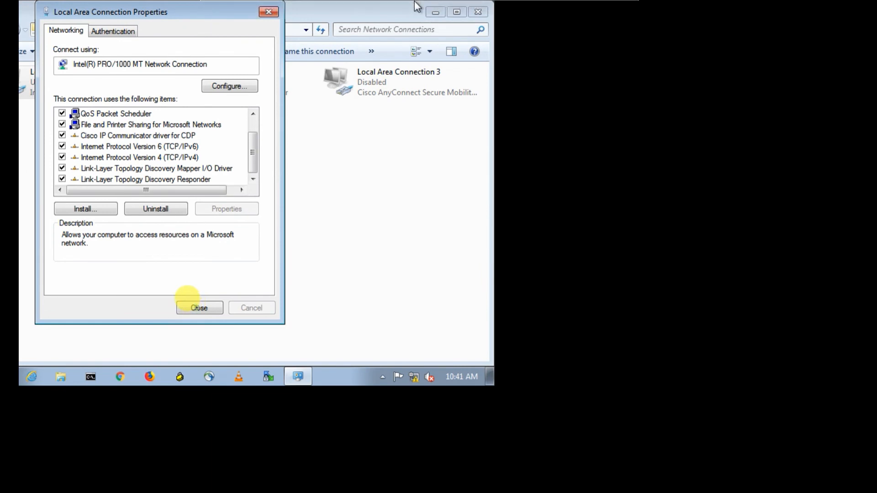
- Close the network dialogs and launch an administrator Command Prompt with cmd
{"action": "left_click", "coordinate": [200, 308]}
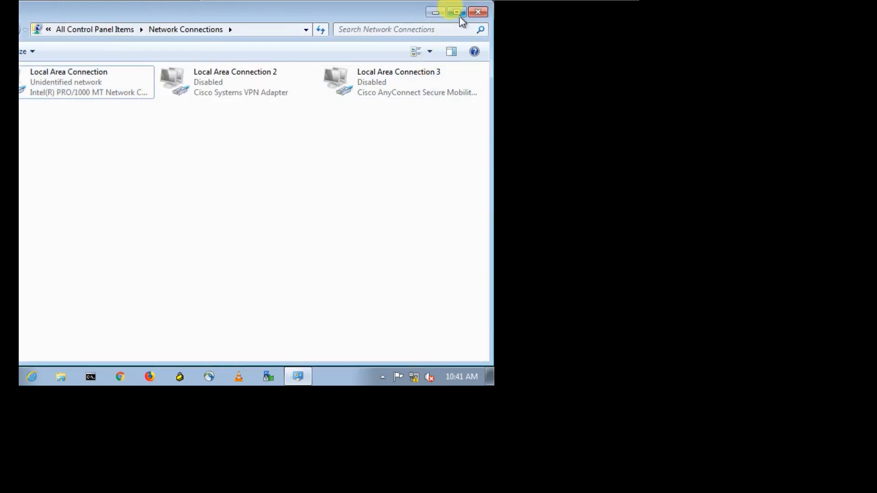
{"action": "left_click", "coordinate": [484, 17]}
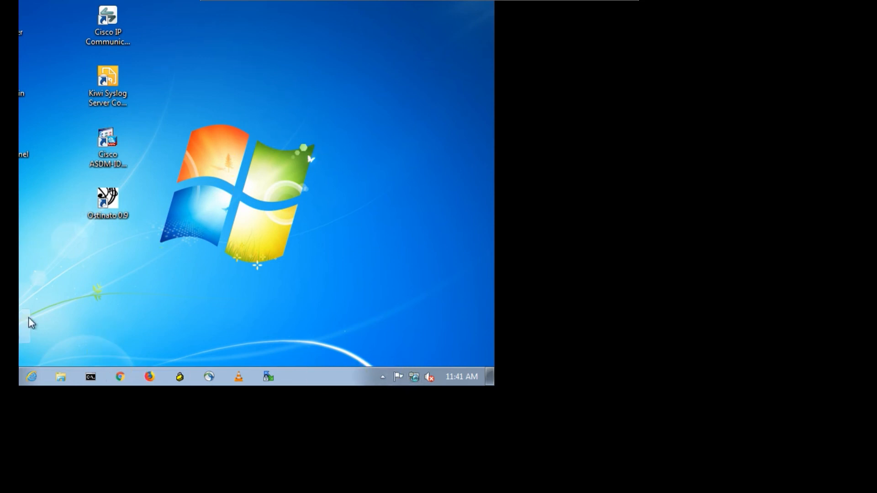
{"action": "key", "text": "super"}
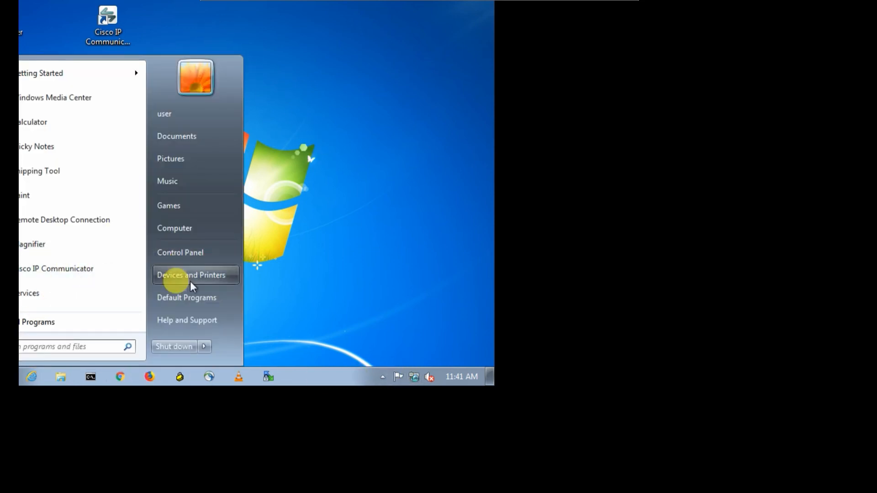
{"action": "type", "text": "cmd"}
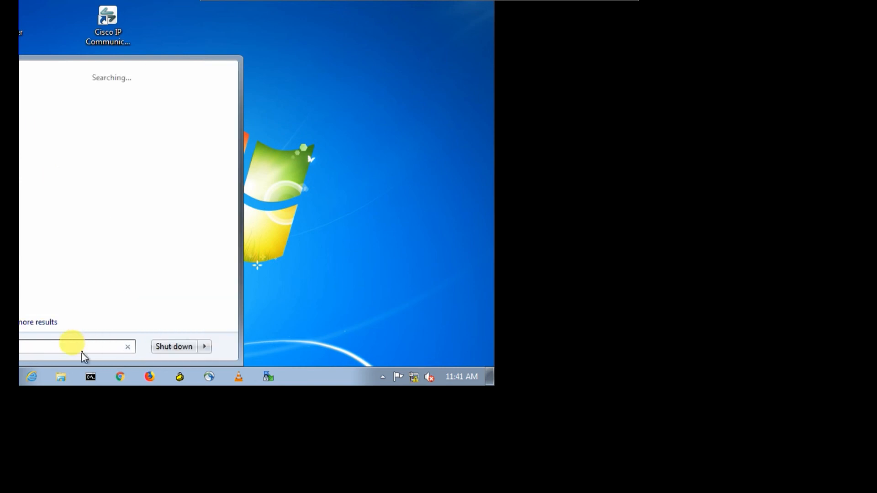
{"action": "key", "text": "Return"}
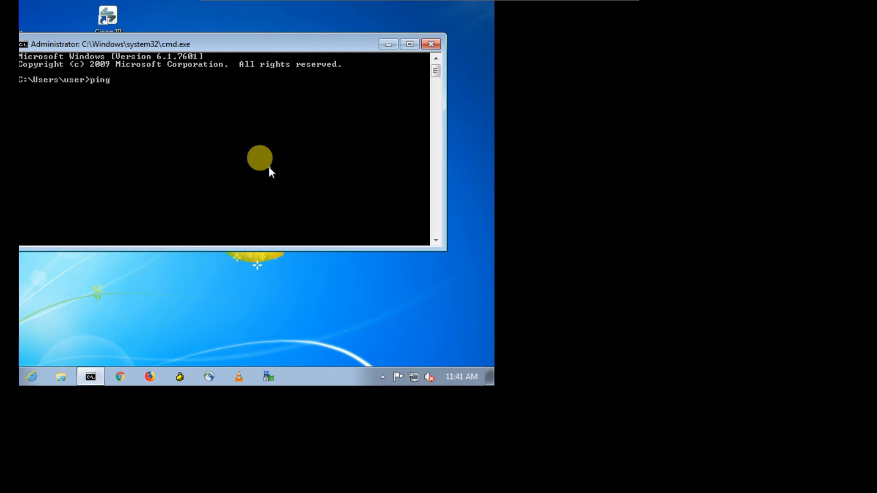
- Ping 8.8.8.8 successfully, then close the Command Prompt
{"action": "type", "text": "."}
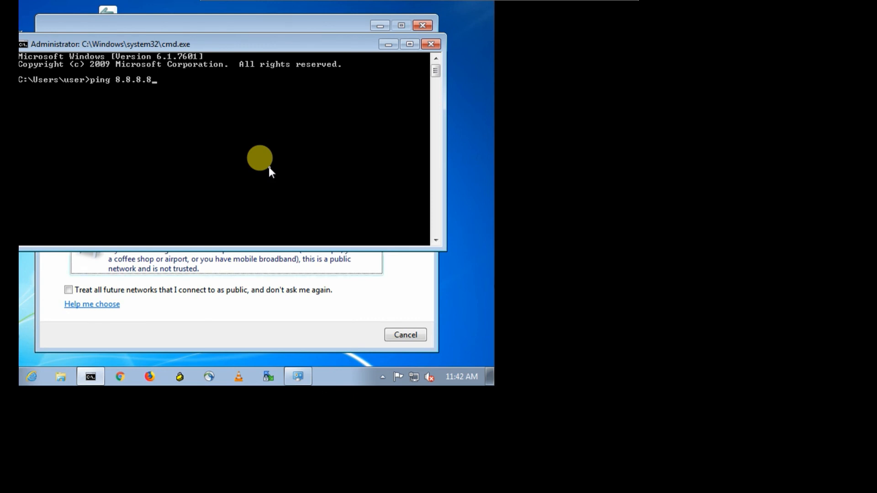
{"action": "type", "text": "8.8"}
{"action": "key", "text": "Return"}
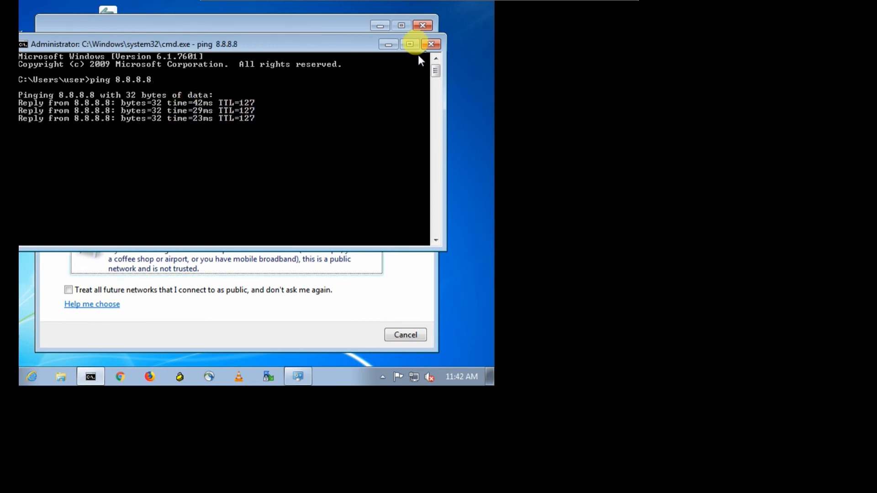
{"action": "left_click", "coordinate": [431, 44]}
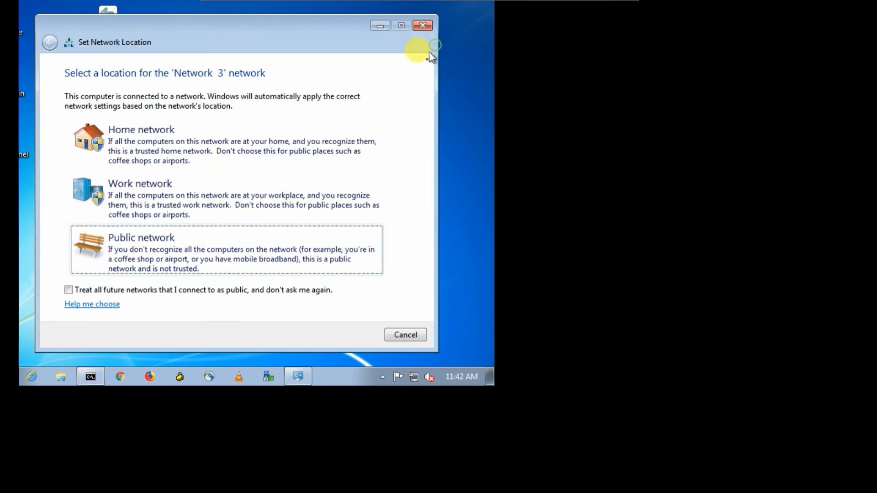
- Set the network location to Public and launch Google Chrome
{"action": "left_click", "coordinate": [140, 238]}
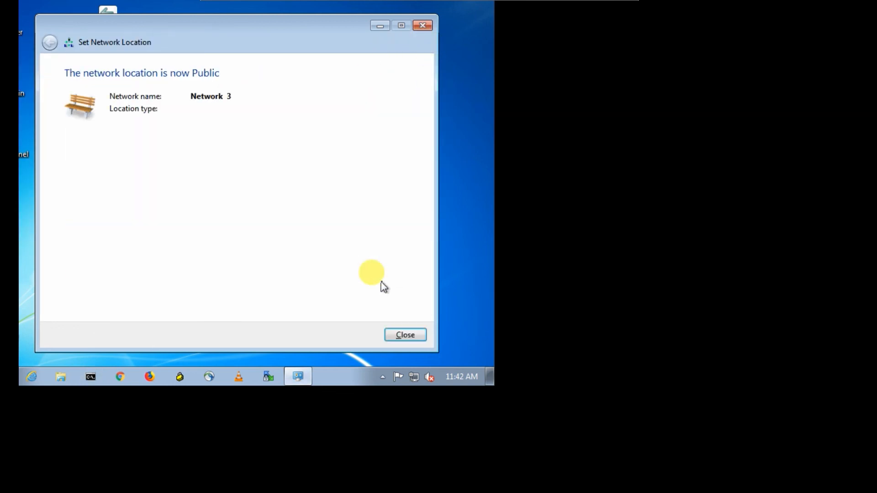
{"action": "left_click", "coordinate": [398, 336]}
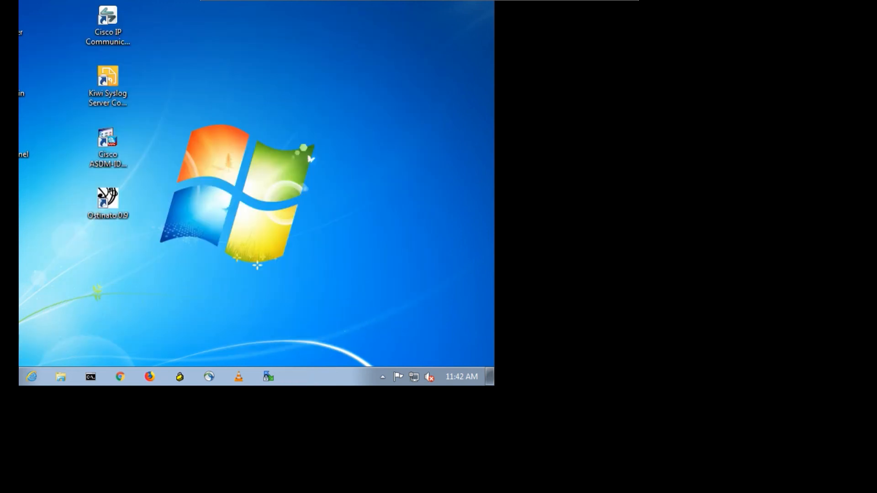
{"action": "left_click", "coordinate": [120, 376]}
- Reposition the Chrome window and load google.com
{"action": "left_click_drag", "start_coordinate": [153, 2], "coordinate": [218, 106]}
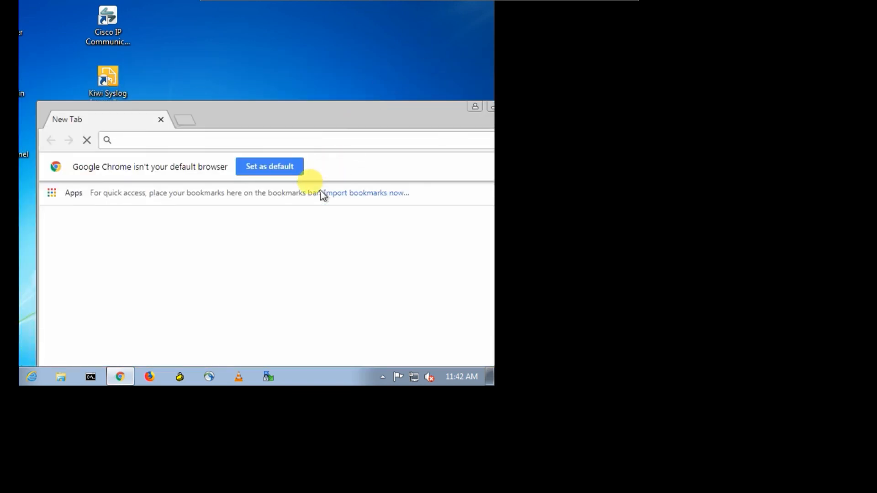
{"action": "left_click_drag", "start_coordinate": [306, 115], "coordinate": [272, 62]}
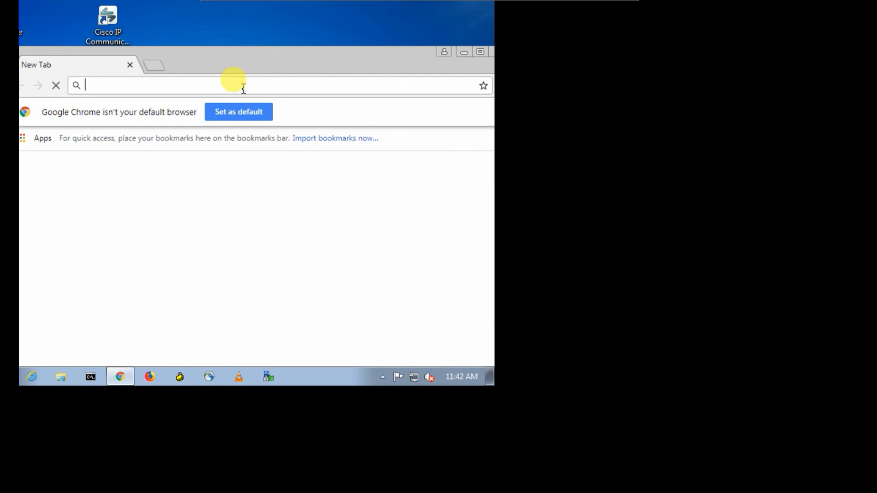
{"action": "type", "text": "google"}
{"action": "key", "text": "ctrl+Return"}
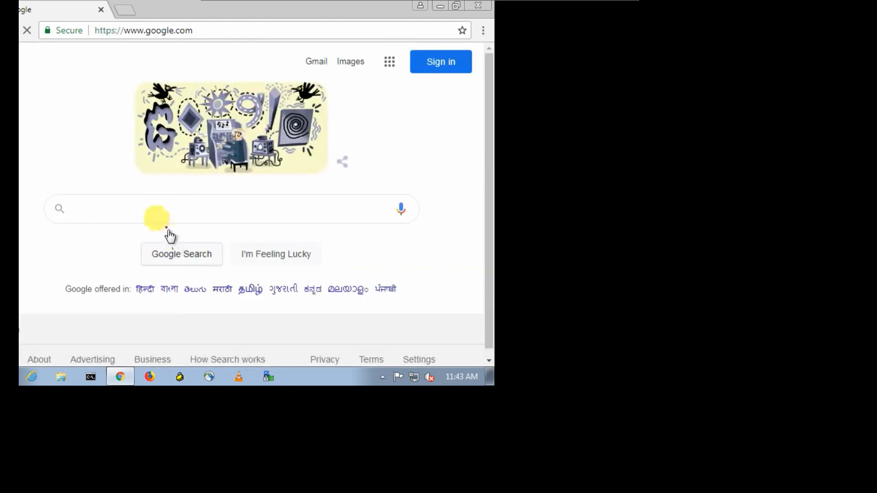
- Decline the Google sign-in offer and search for 'facebook'
{"action": "left_click", "coordinate": [157, 209]}
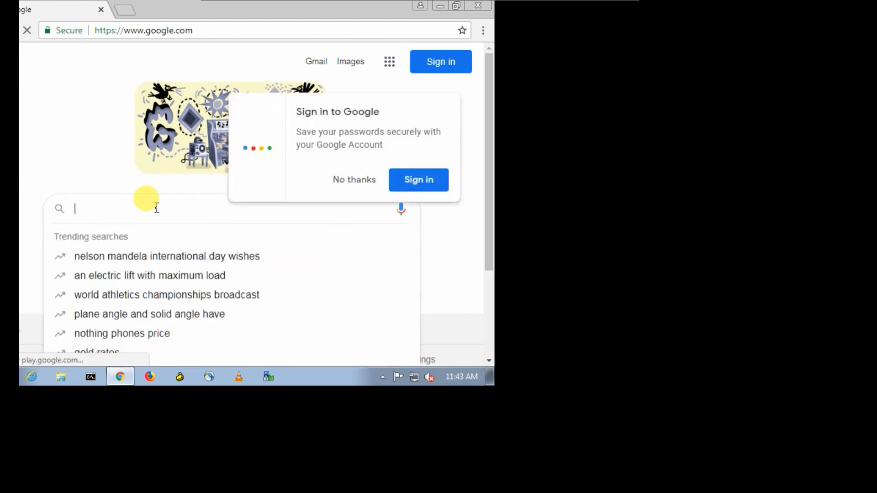
{"action": "left_click", "coordinate": [345, 180]}
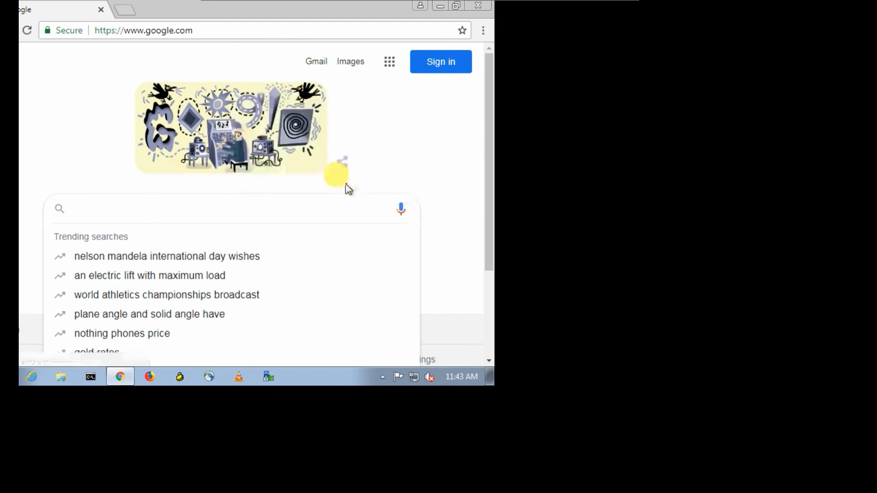
{"action": "left_click", "coordinate": [198, 213]}
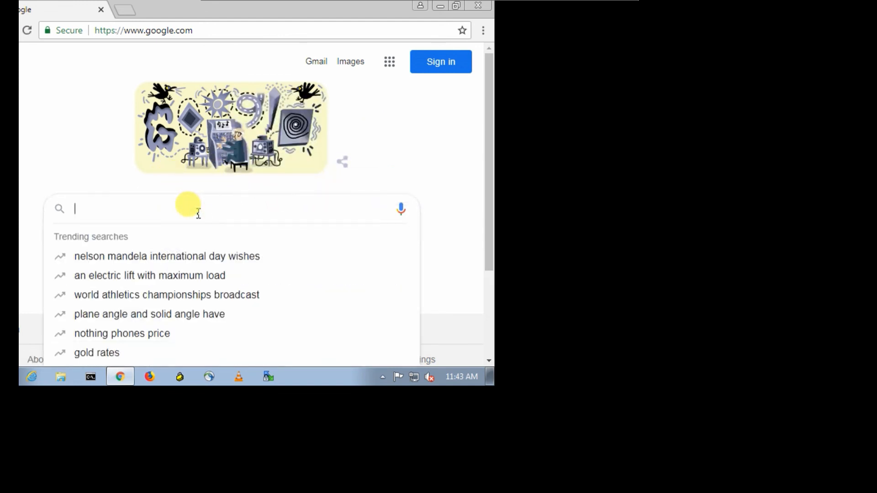
{"action": "type", "text": "facebook"}
{"action": "key", "text": "Return"}
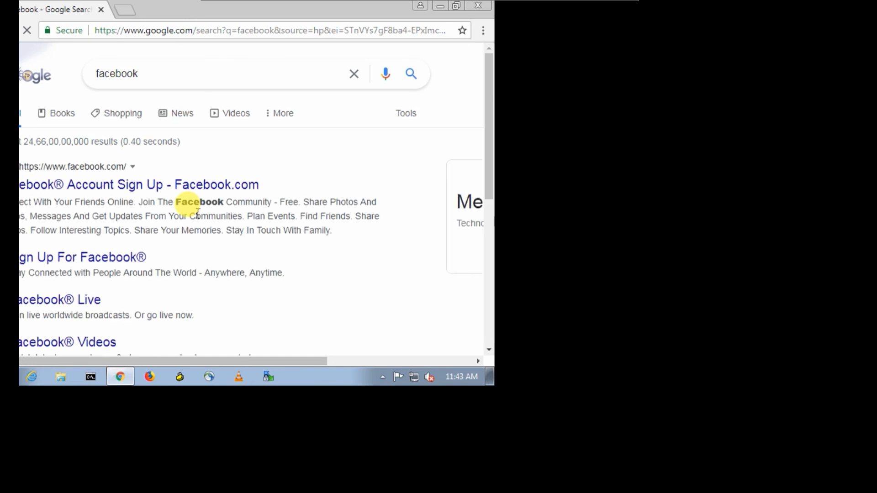
- Open the Facebook sign-up result, scroll it, and return to google.com
{"action": "left_click", "coordinate": [118, 192]}
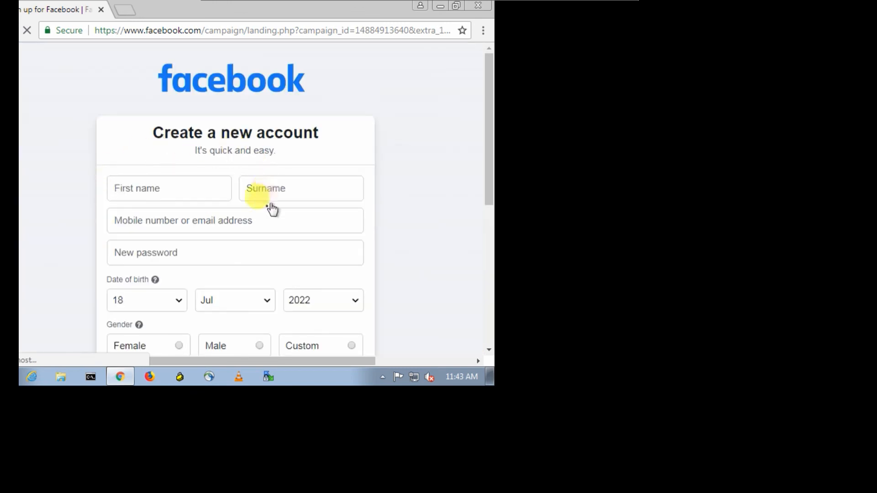
{"action": "scroll", "coordinate": [191, 224], "scroll_direction": "down", "scroll_amount": 6}
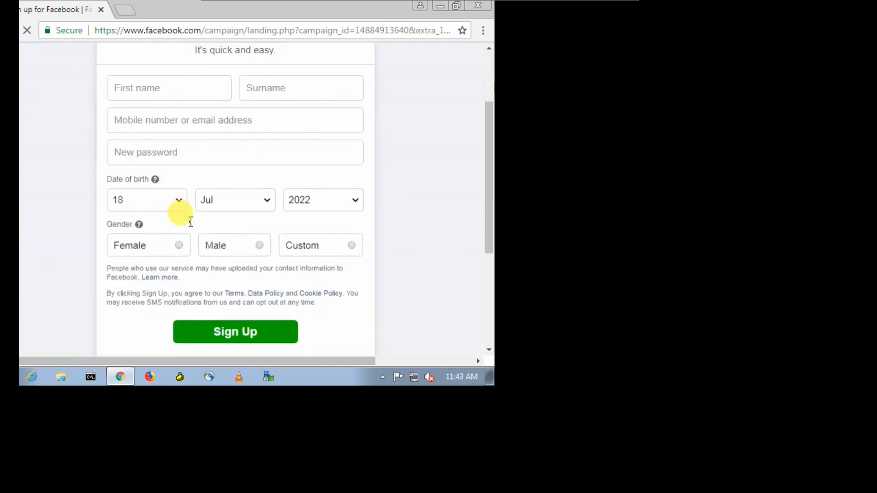
{"action": "scroll", "coordinate": [192, 226], "scroll_direction": "up", "scroll_amount": 6}
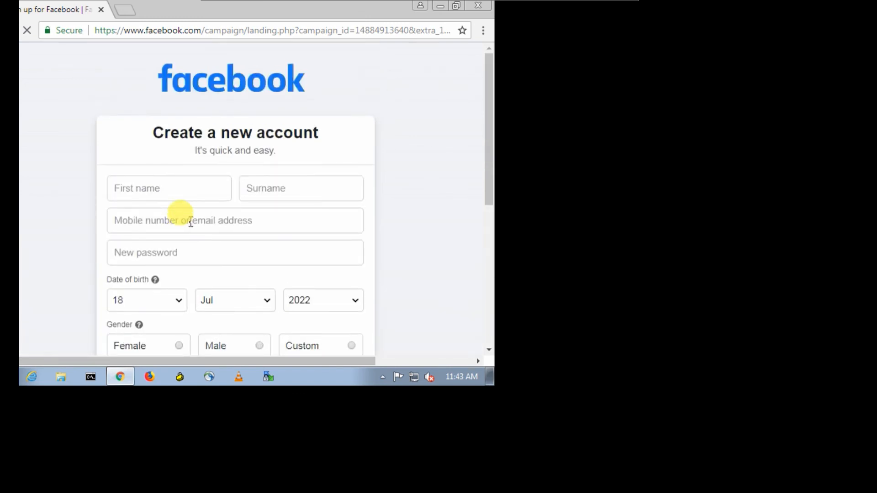
{"action": "left_click", "coordinate": [222, 29]}
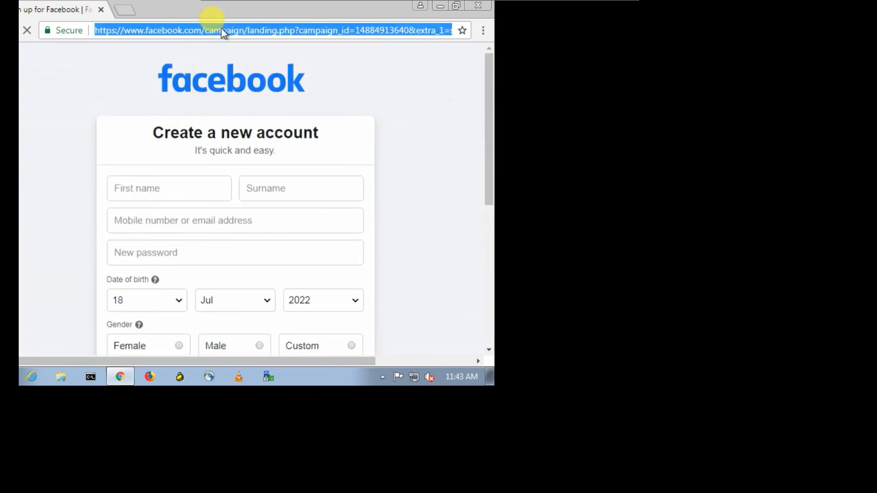
{"action": "type", "text": "google"}
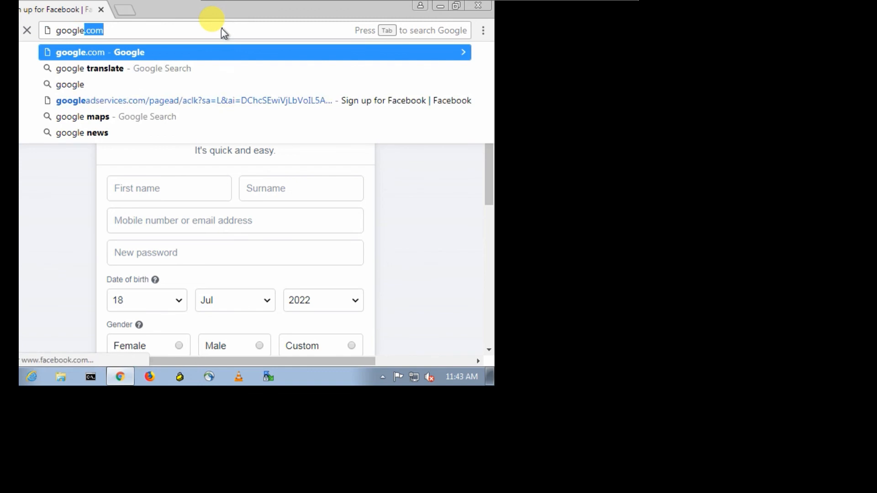
{"action": "key", "text": "Return"}
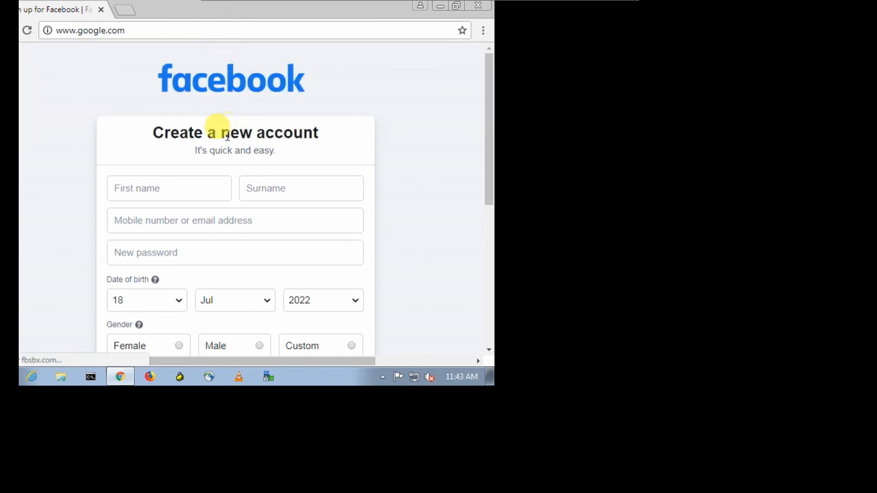
- Minimize Chrome and the VM console to return to the EVE-NG topology
{"action": "left_click", "coordinate": [439, 6]}
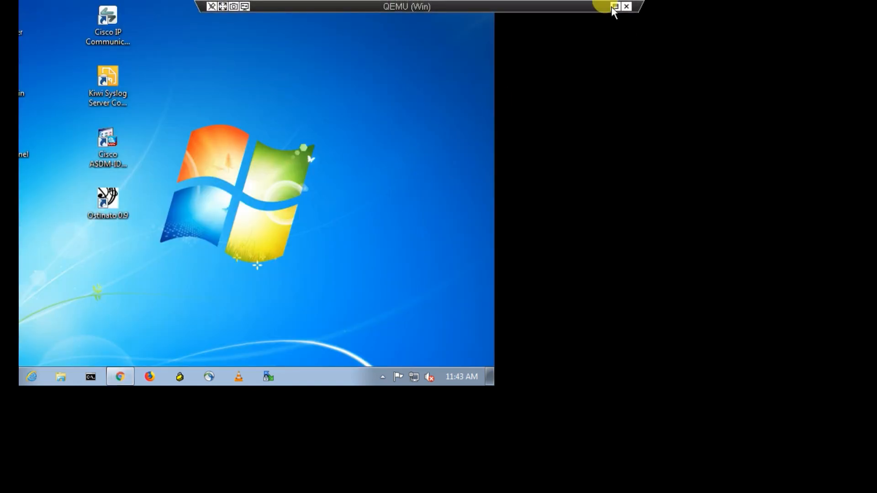
{"action": "left_click", "coordinate": [614, 7]}
{"action": "left_click", "coordinate": [684, 183]}
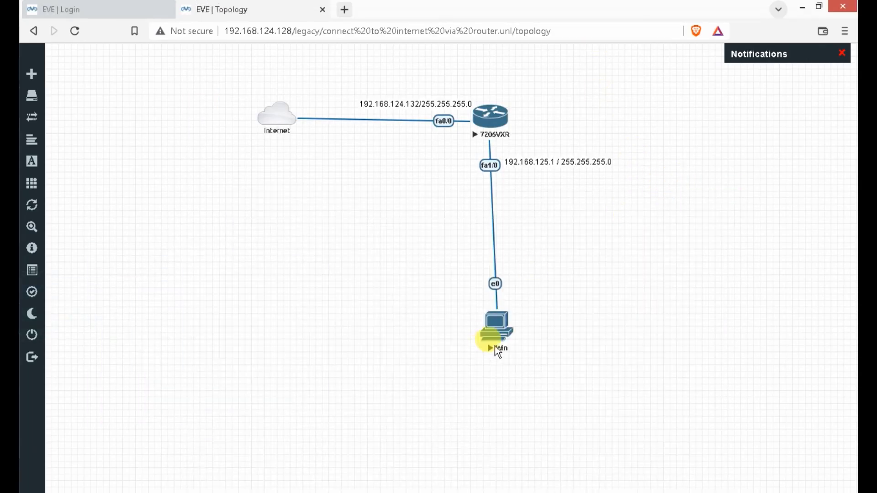